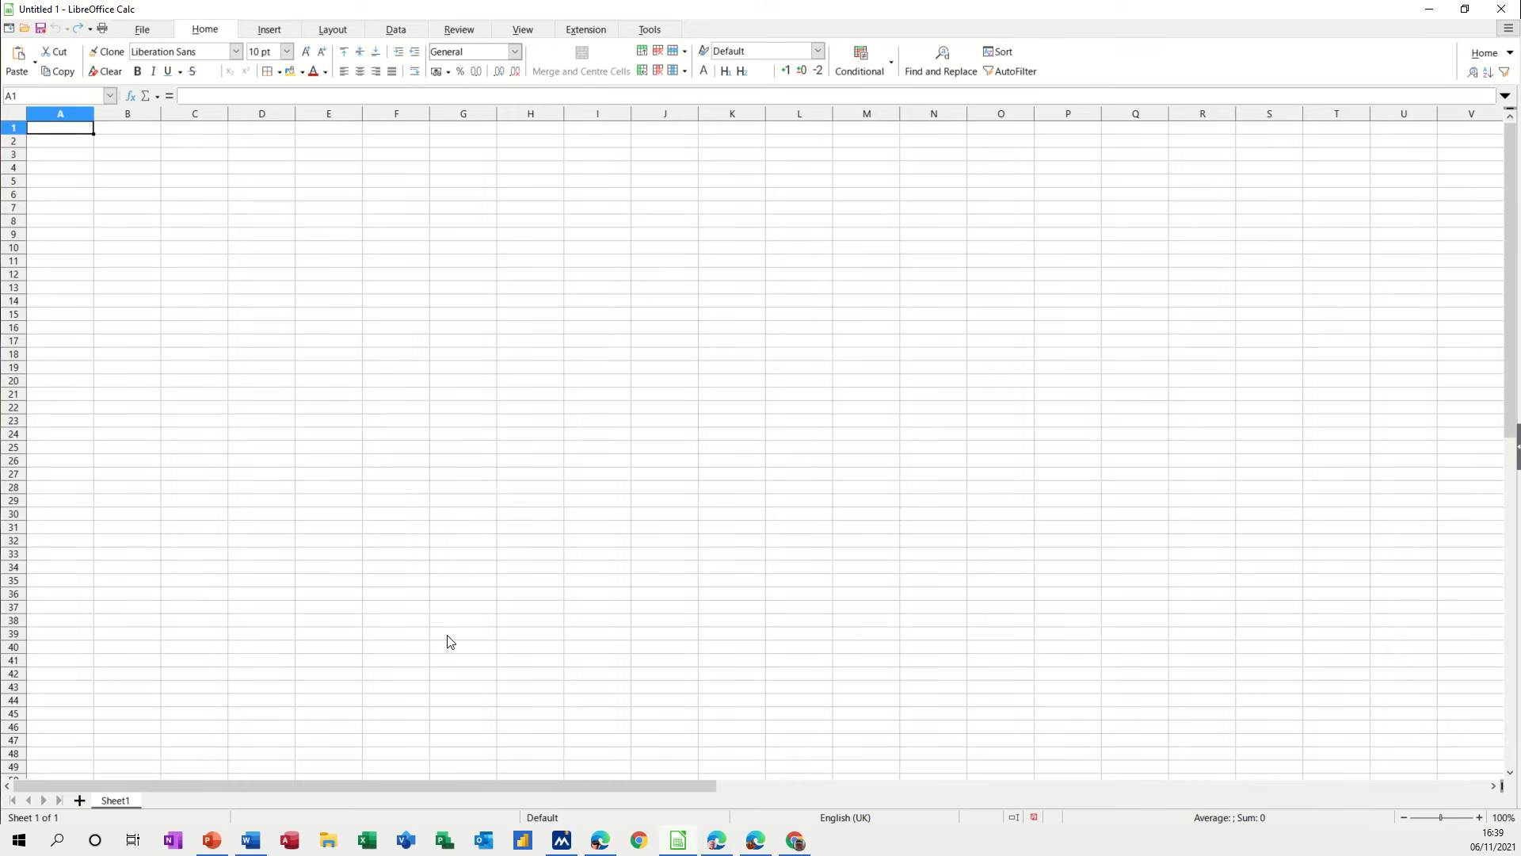
Add three new sheets to the blank spreadsheet so it has four in total
left_click(79, 800)
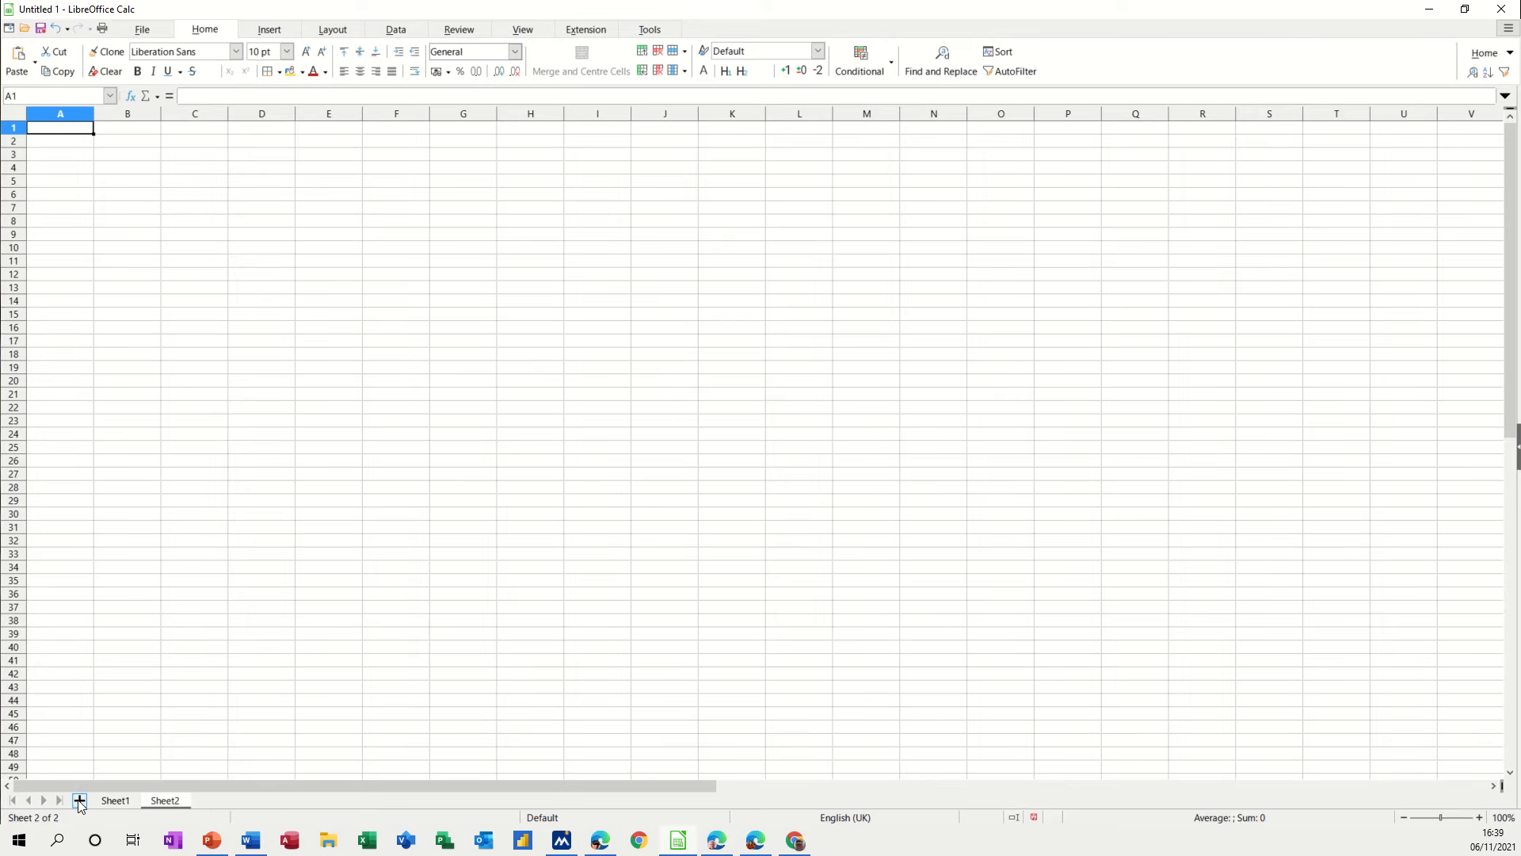
left_click(79, 800)
left_click(80, 800)
Rename Sheet1 as Jan and Sheet2 as Feb
double_click(111, 801)
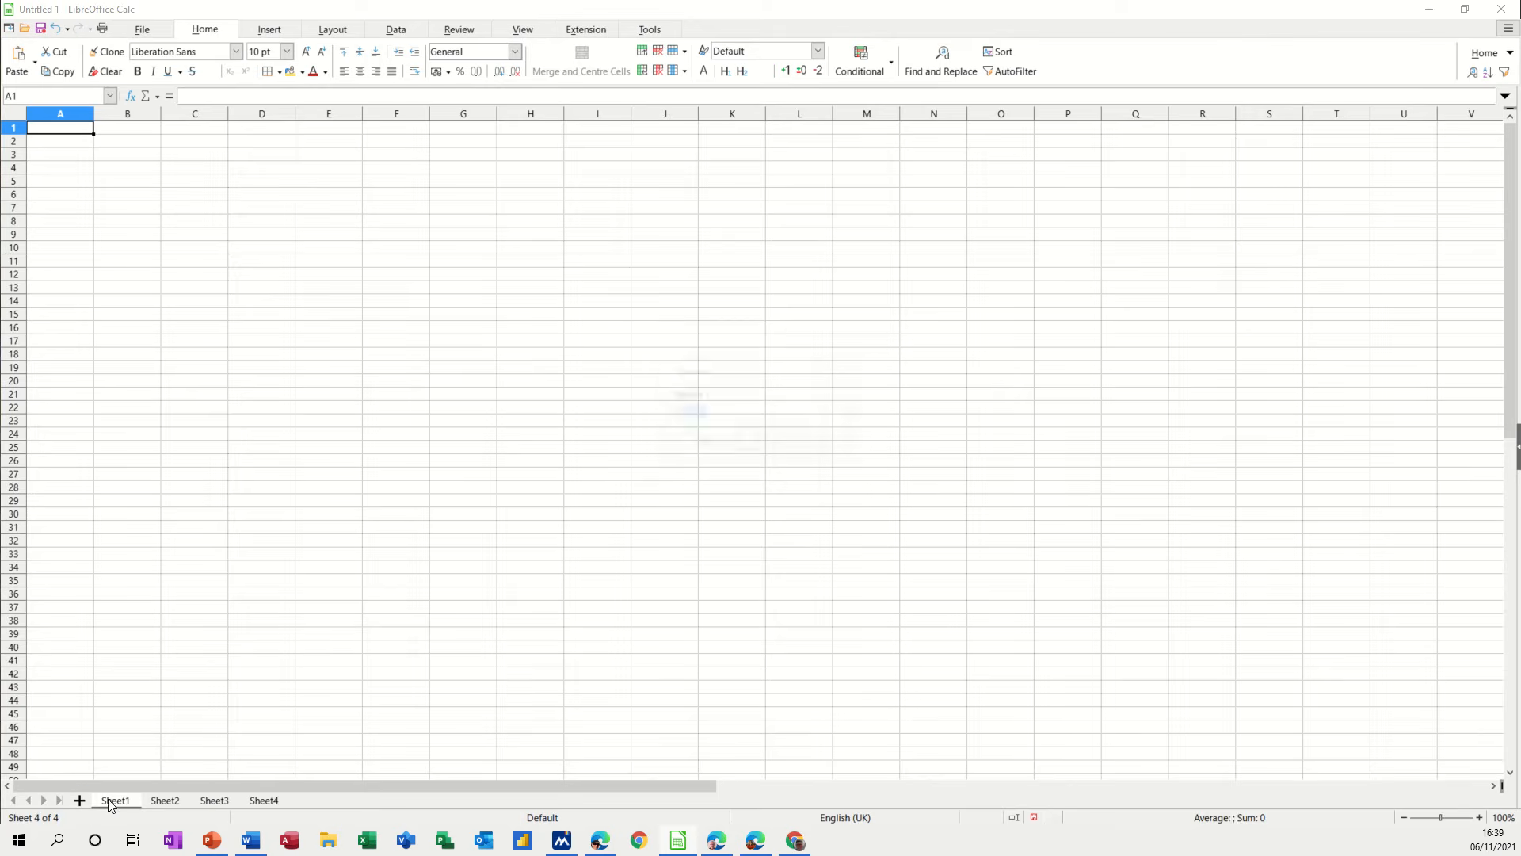
type("Jan")
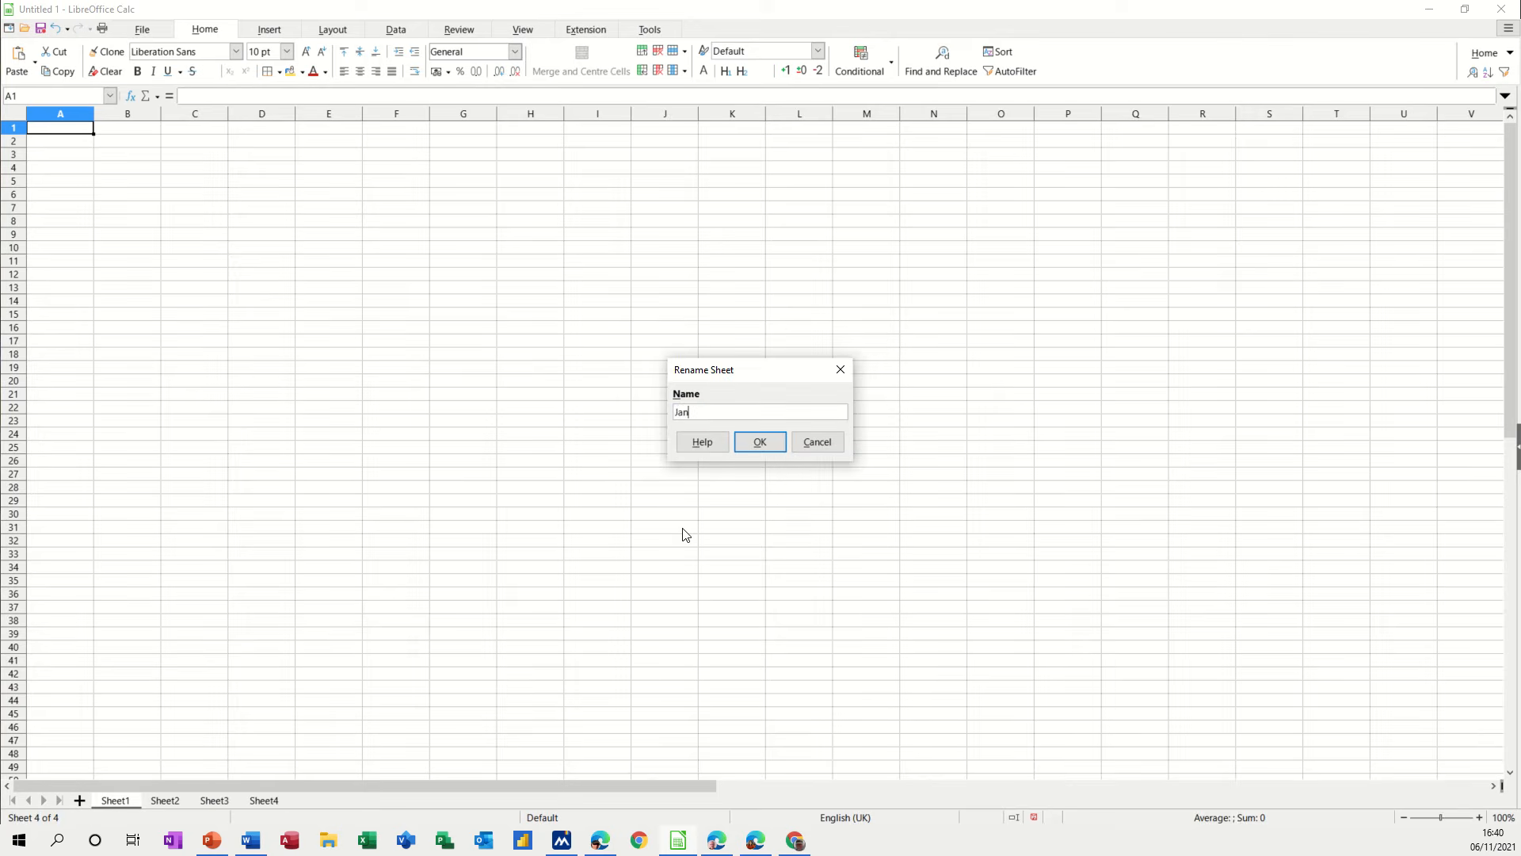
left_click(761, 444)
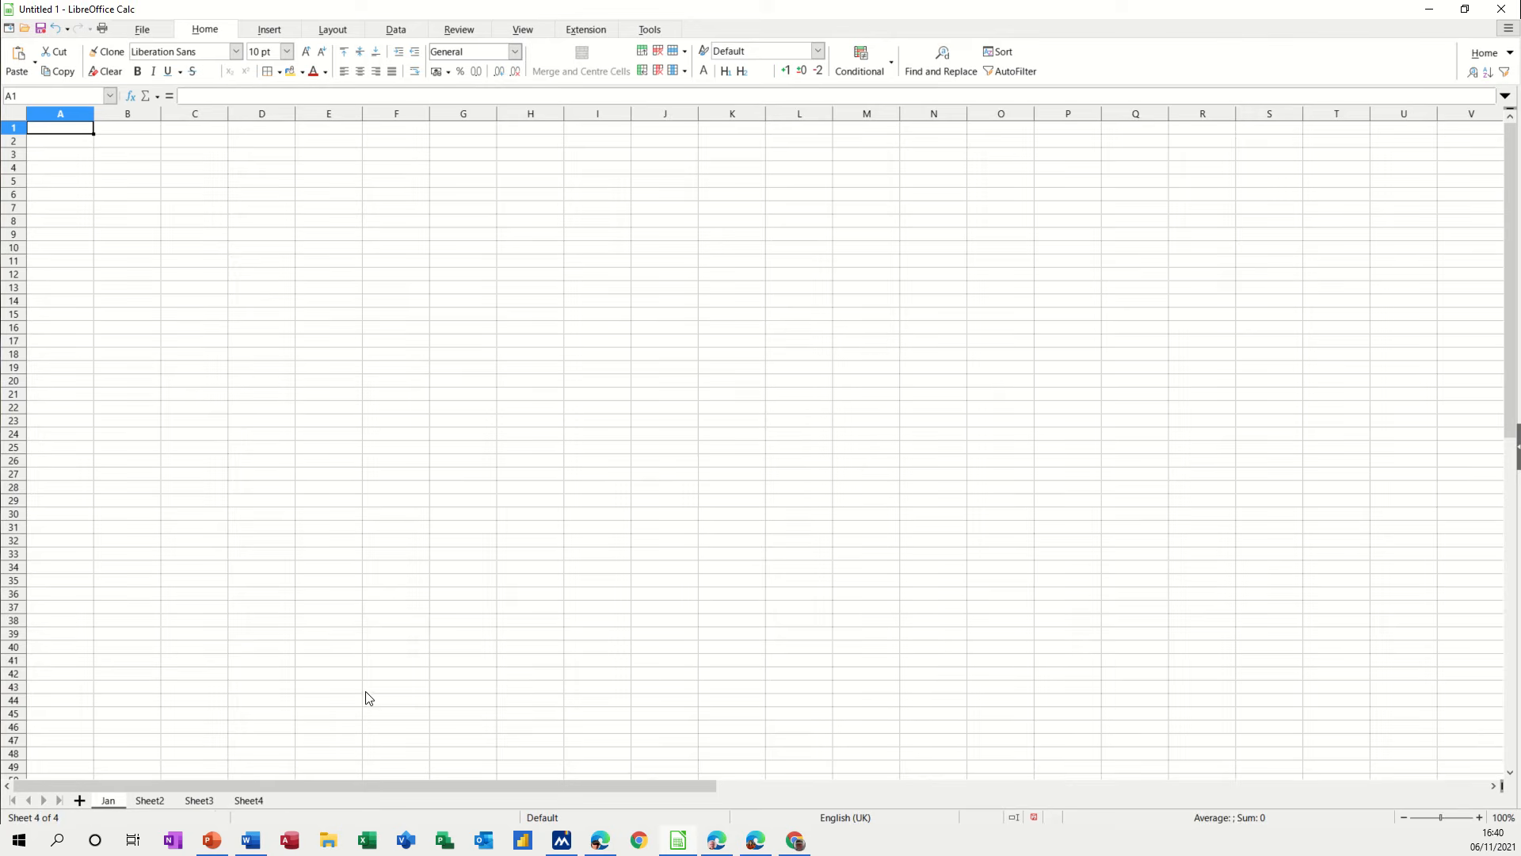
double_click(157, 798)
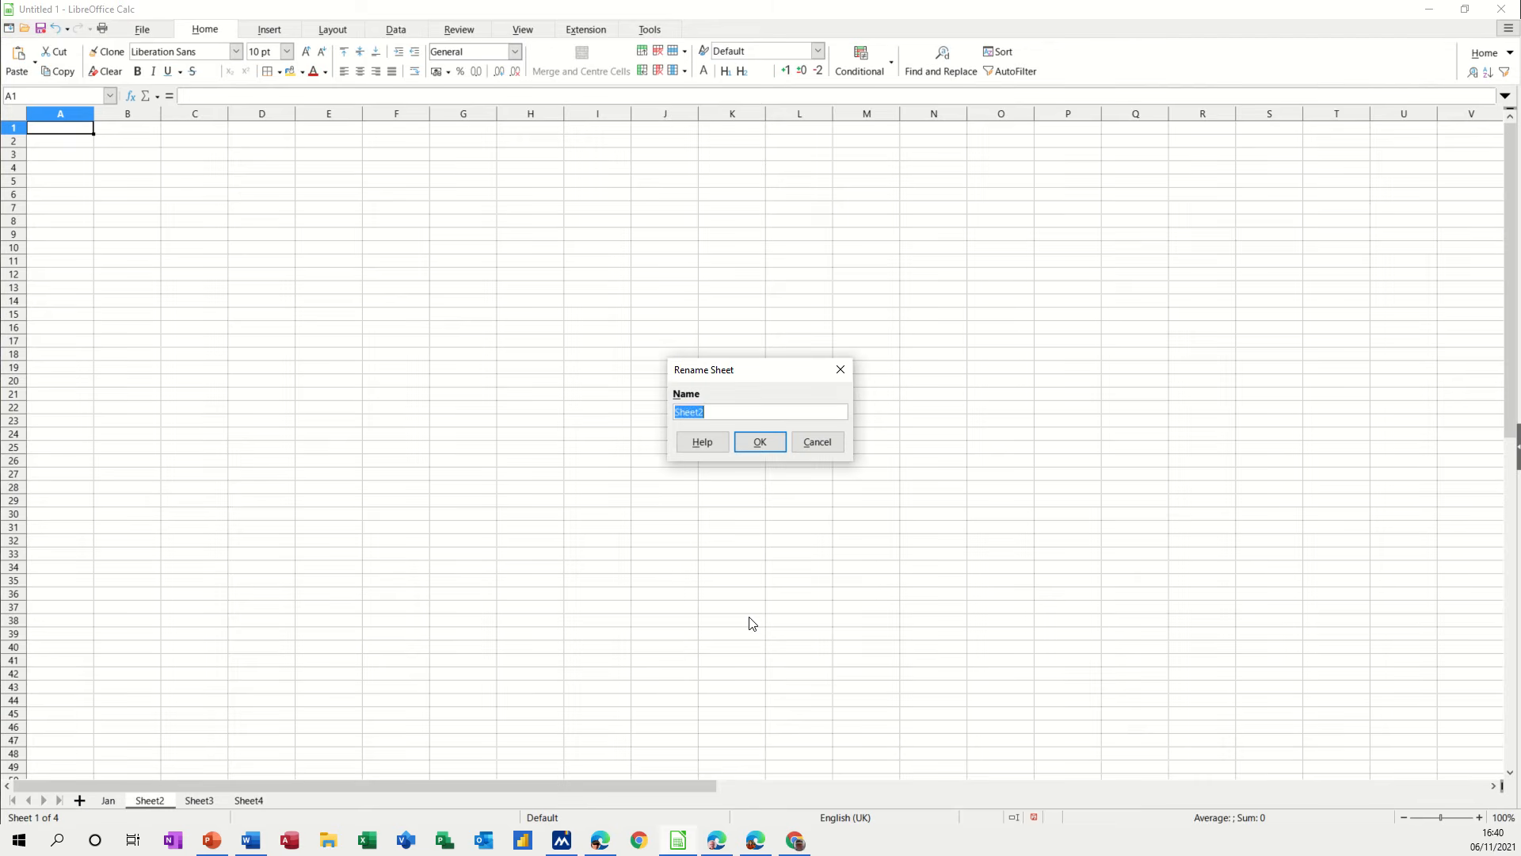
type("Feb")
left_click(770, 446)
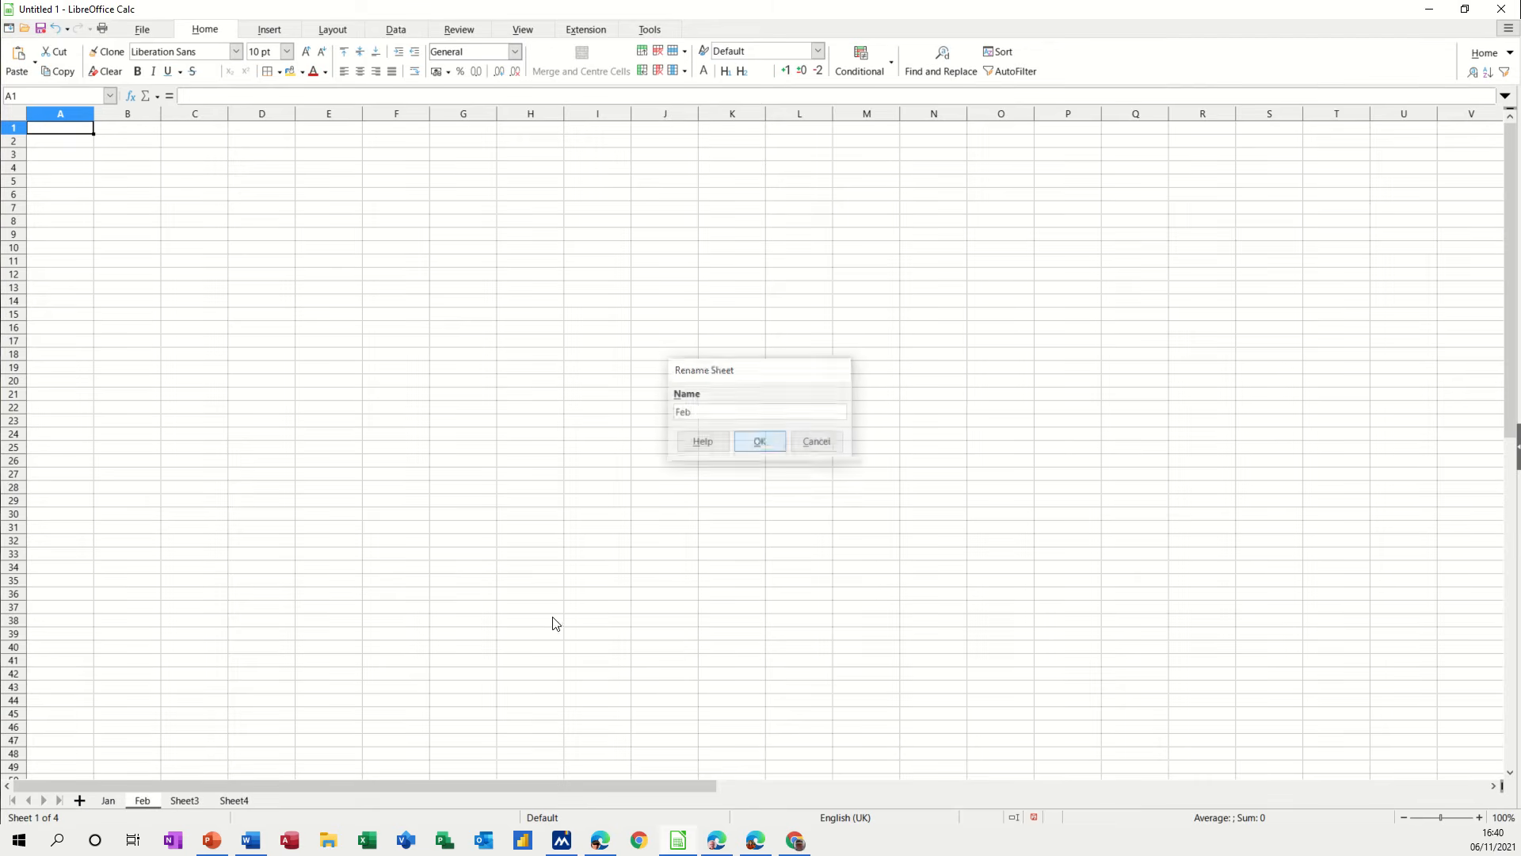
Rename Sheet3 as Mar and Sheet4 as Total
double_click(190, 801)
type("Mar")
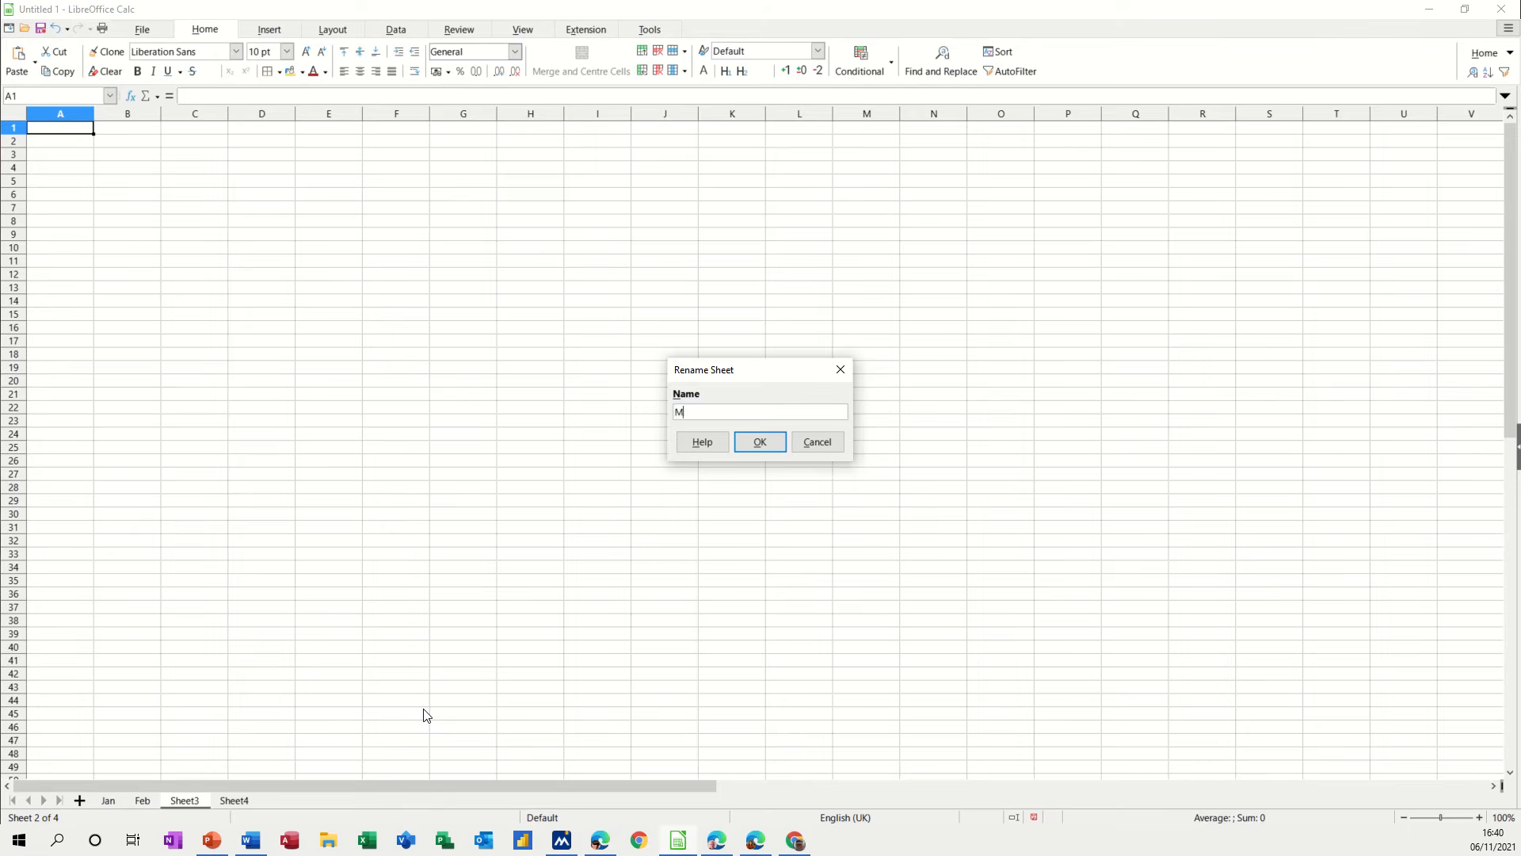
left_click(758, 441)
double_click(223, 800)
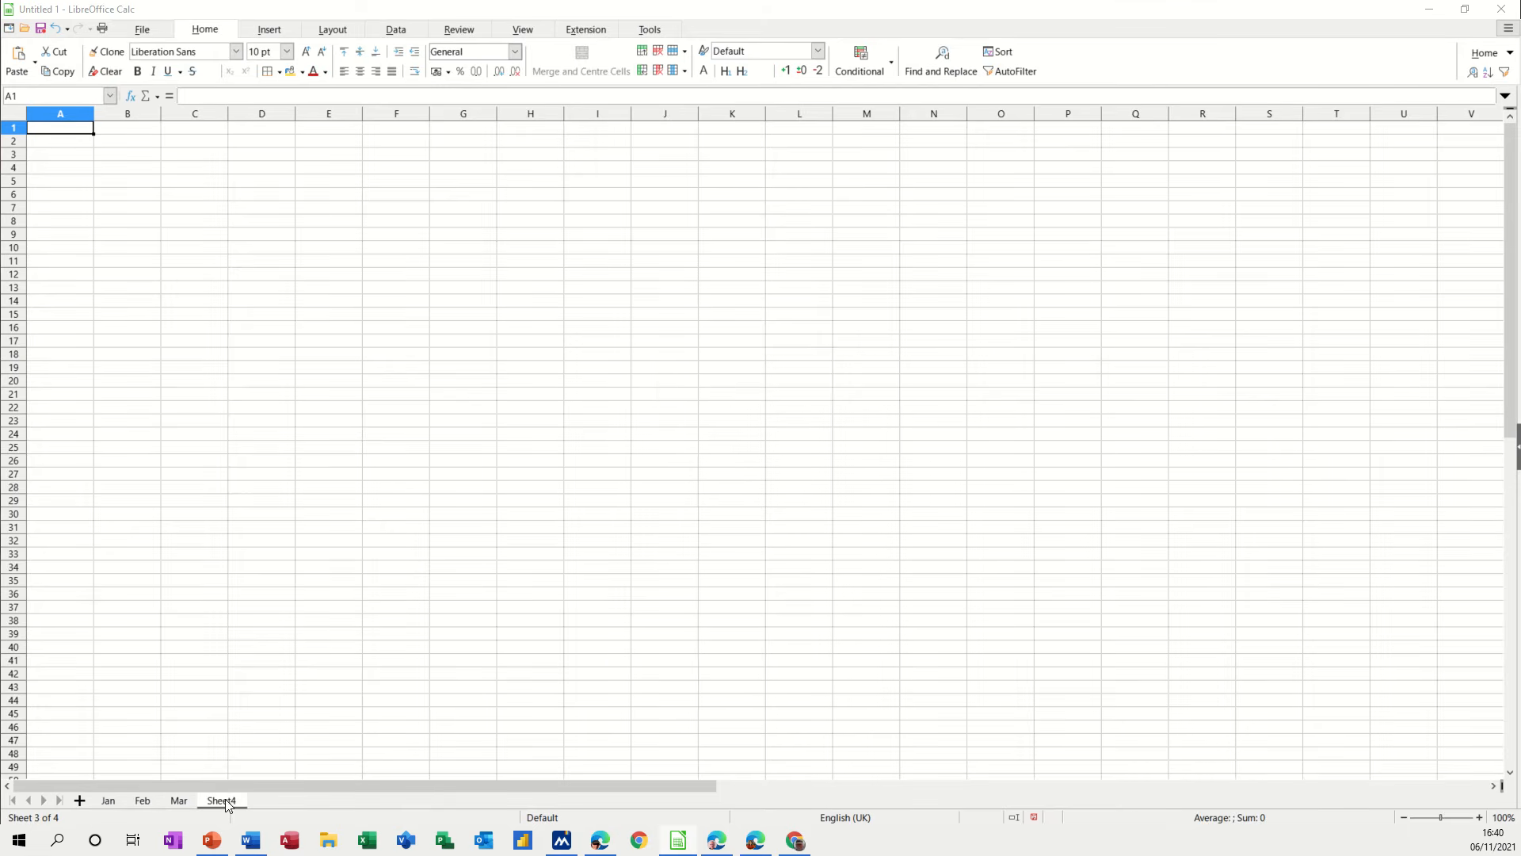
type("Total")
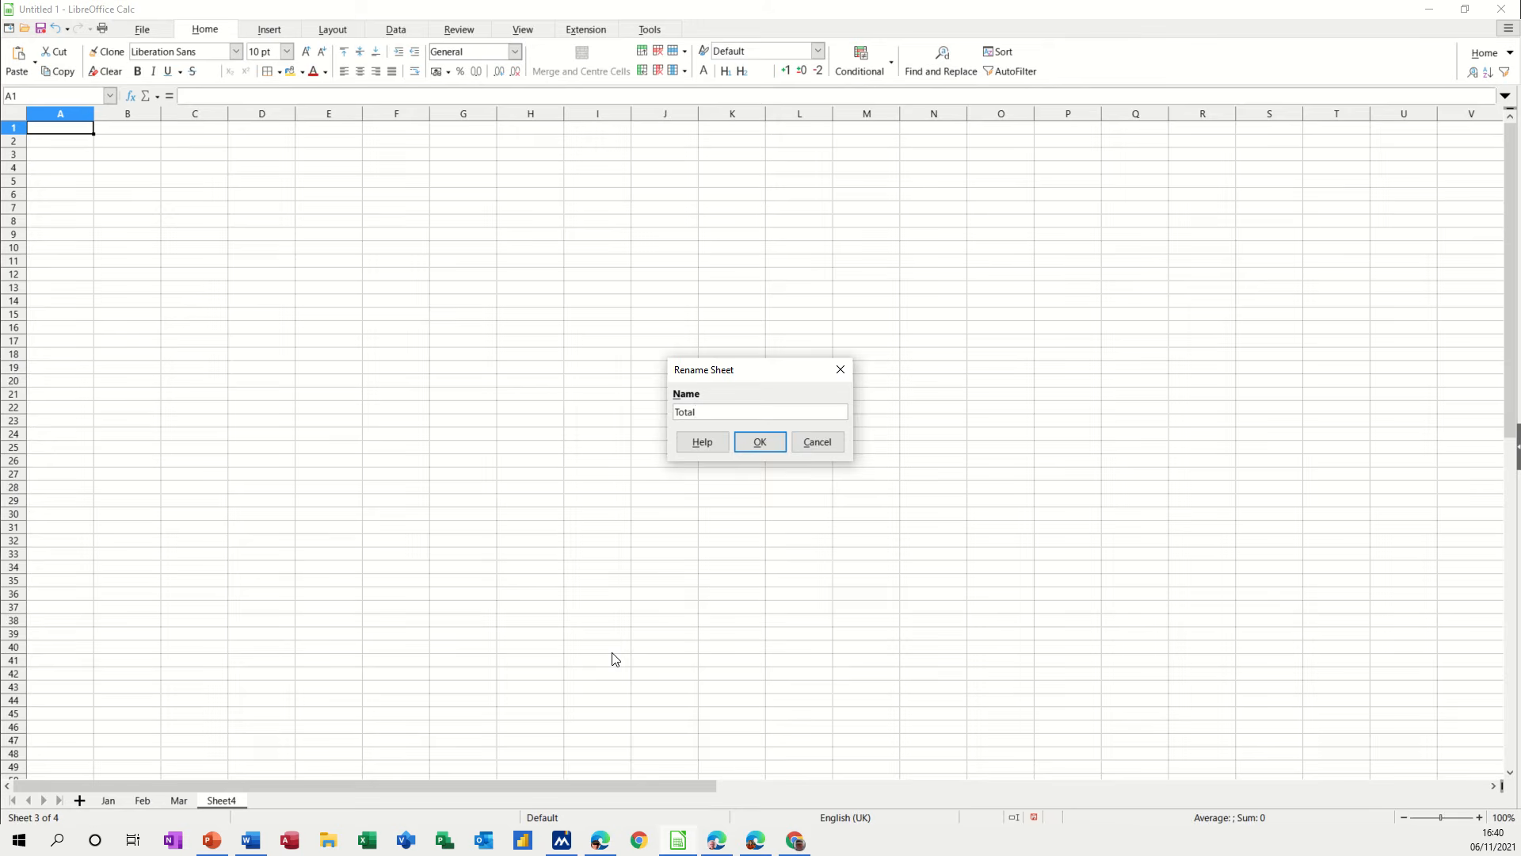
left_click(759, 441)
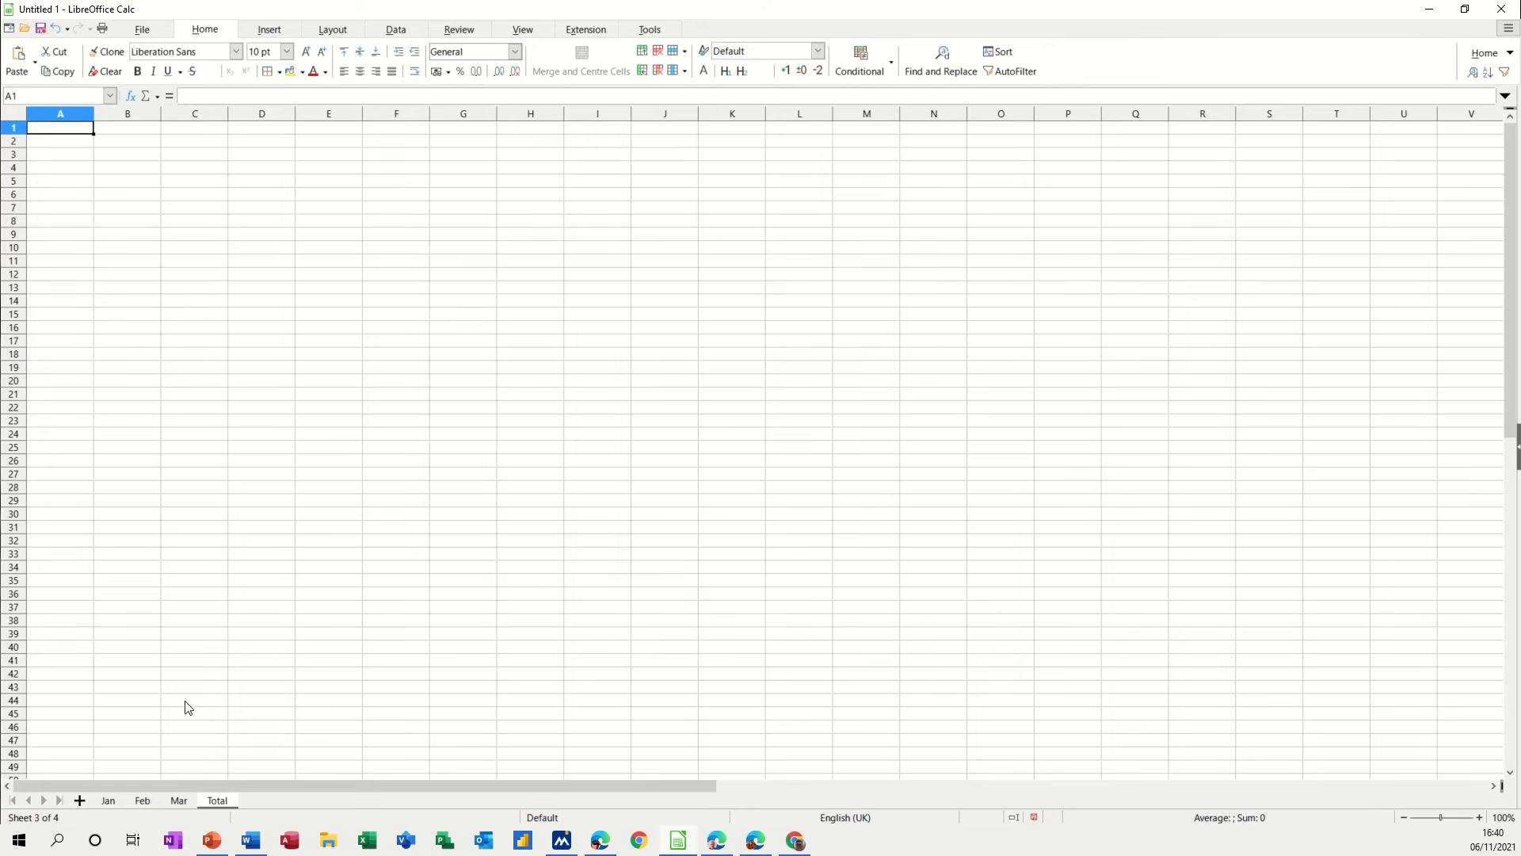
Group all sheets from Jan to Total and enter the headings Week 1 to Week 5 in B2:F2 and Total in G2
left_click(107, 801)
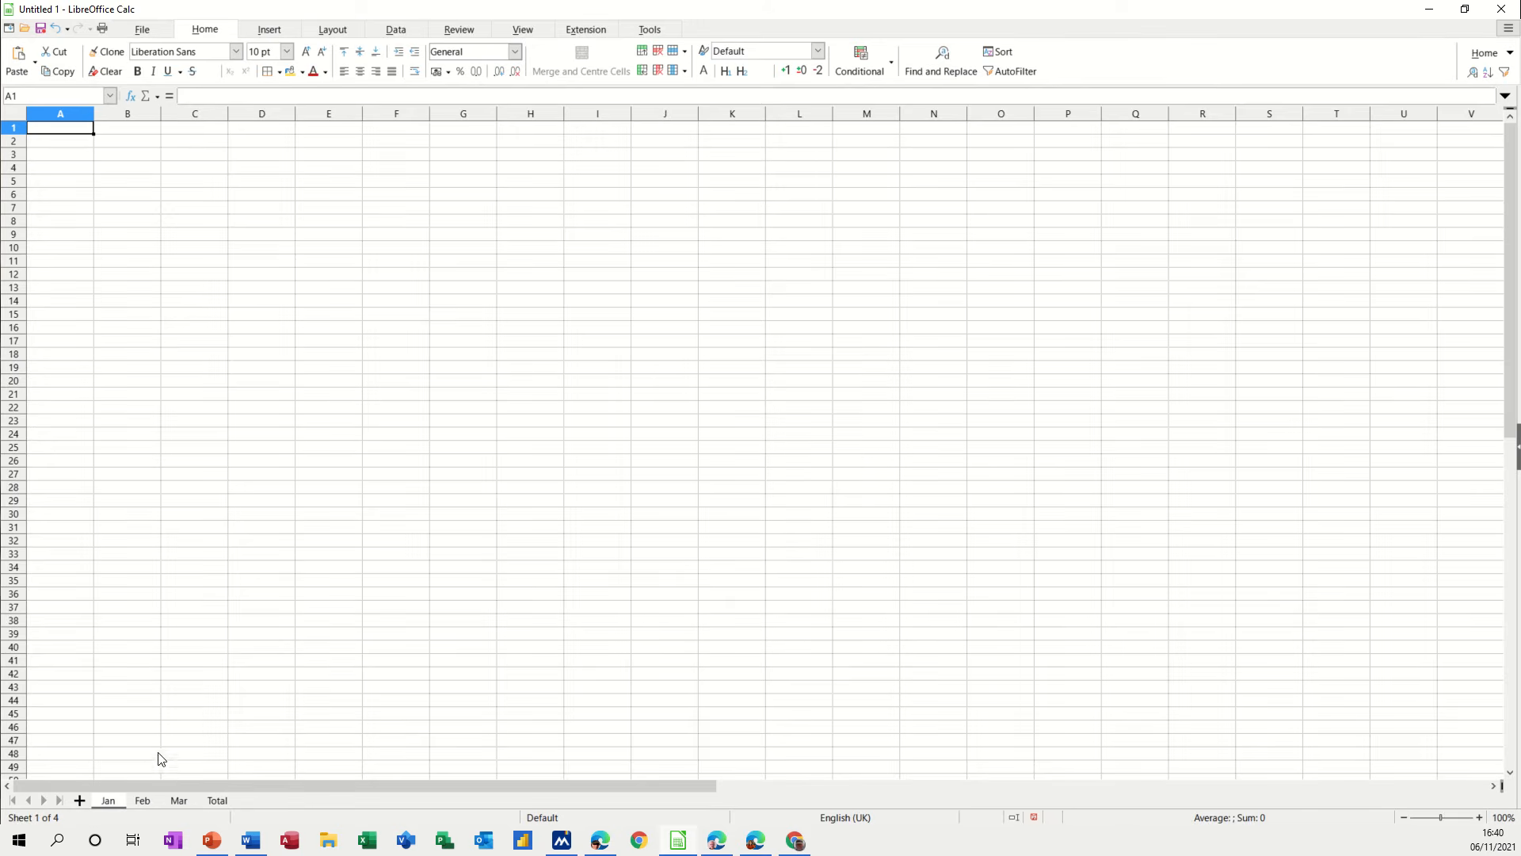
left_click(213, 801, "shift")
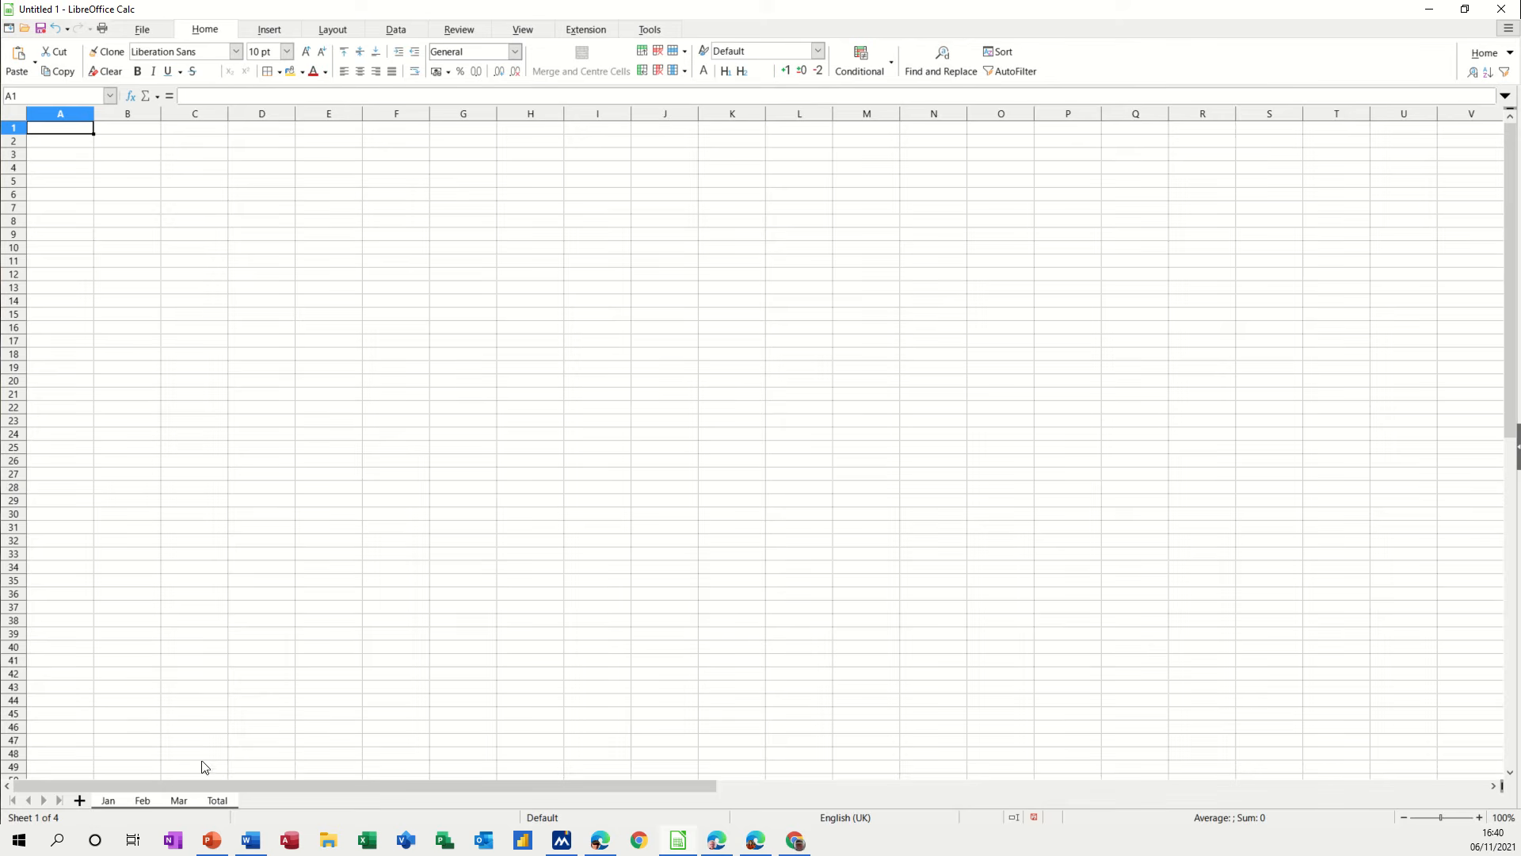
left_click(113, 142)
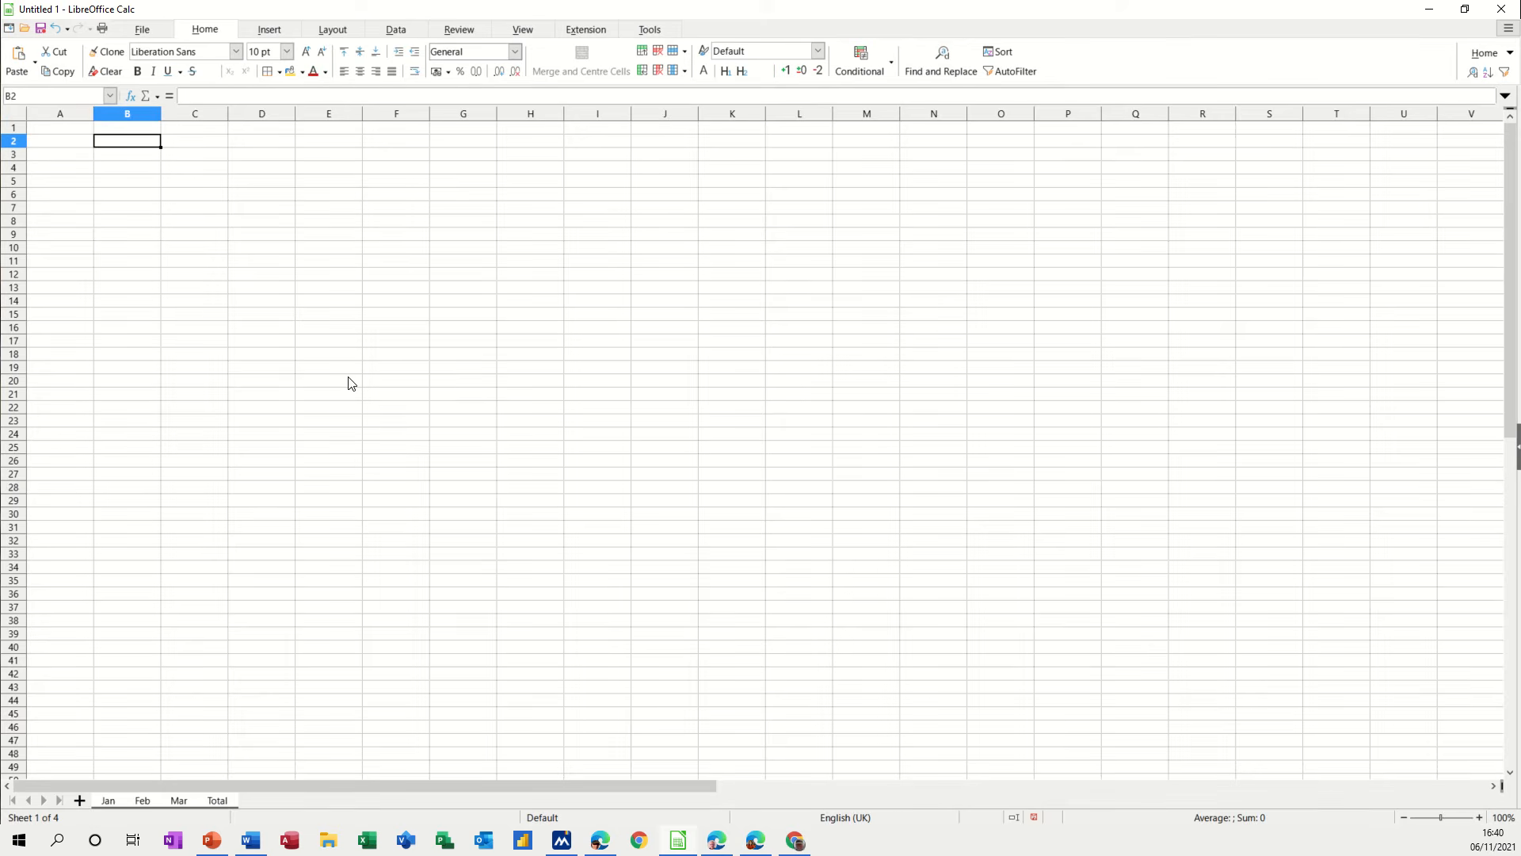
type("Week 1")
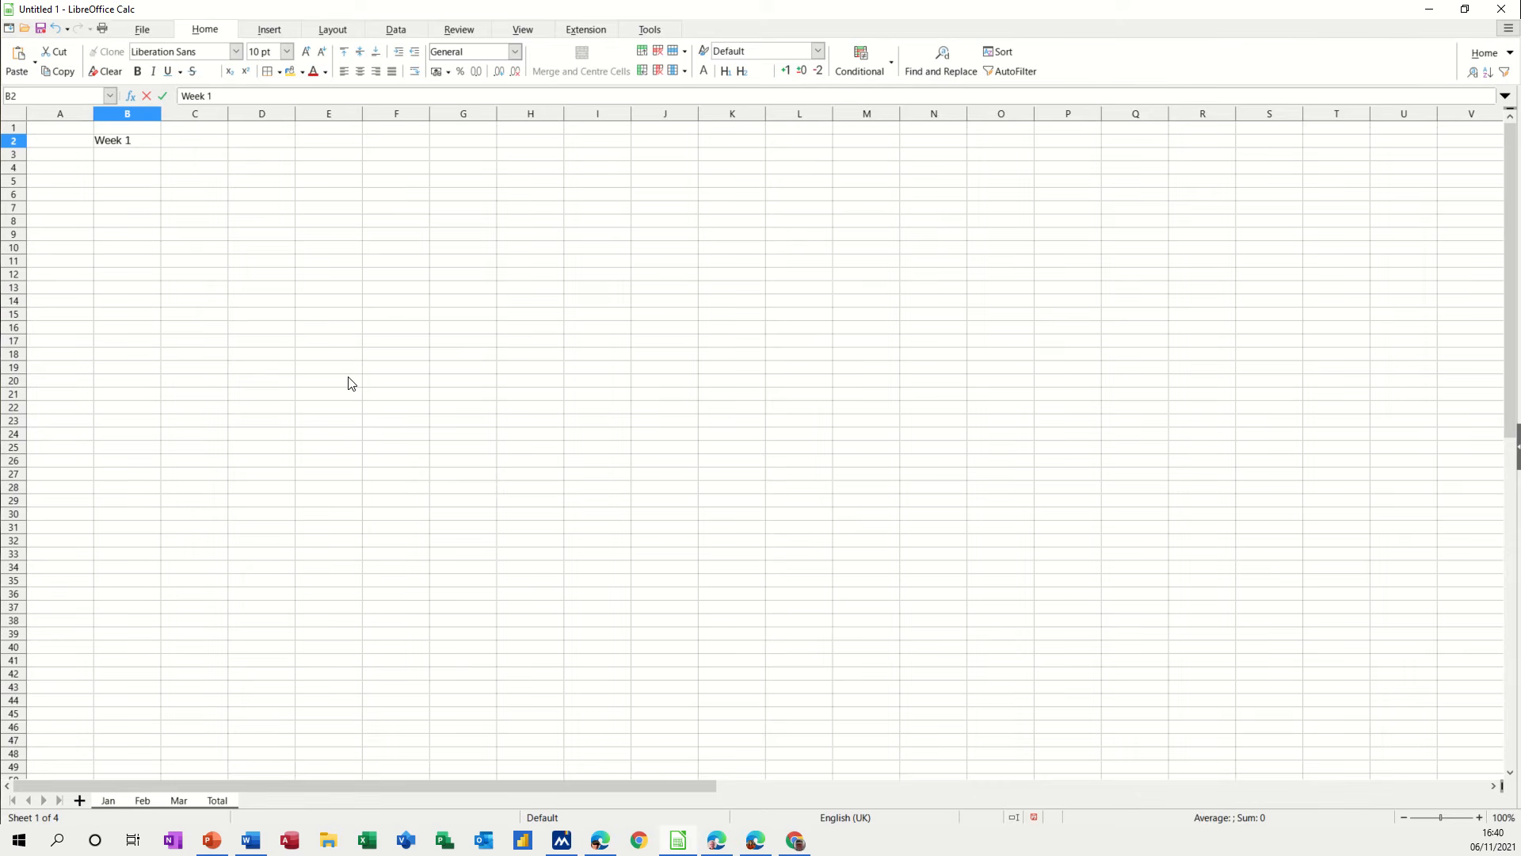
key("Return")
left_click(148, 144)
left_click_drag(162, 146, 415, 146)
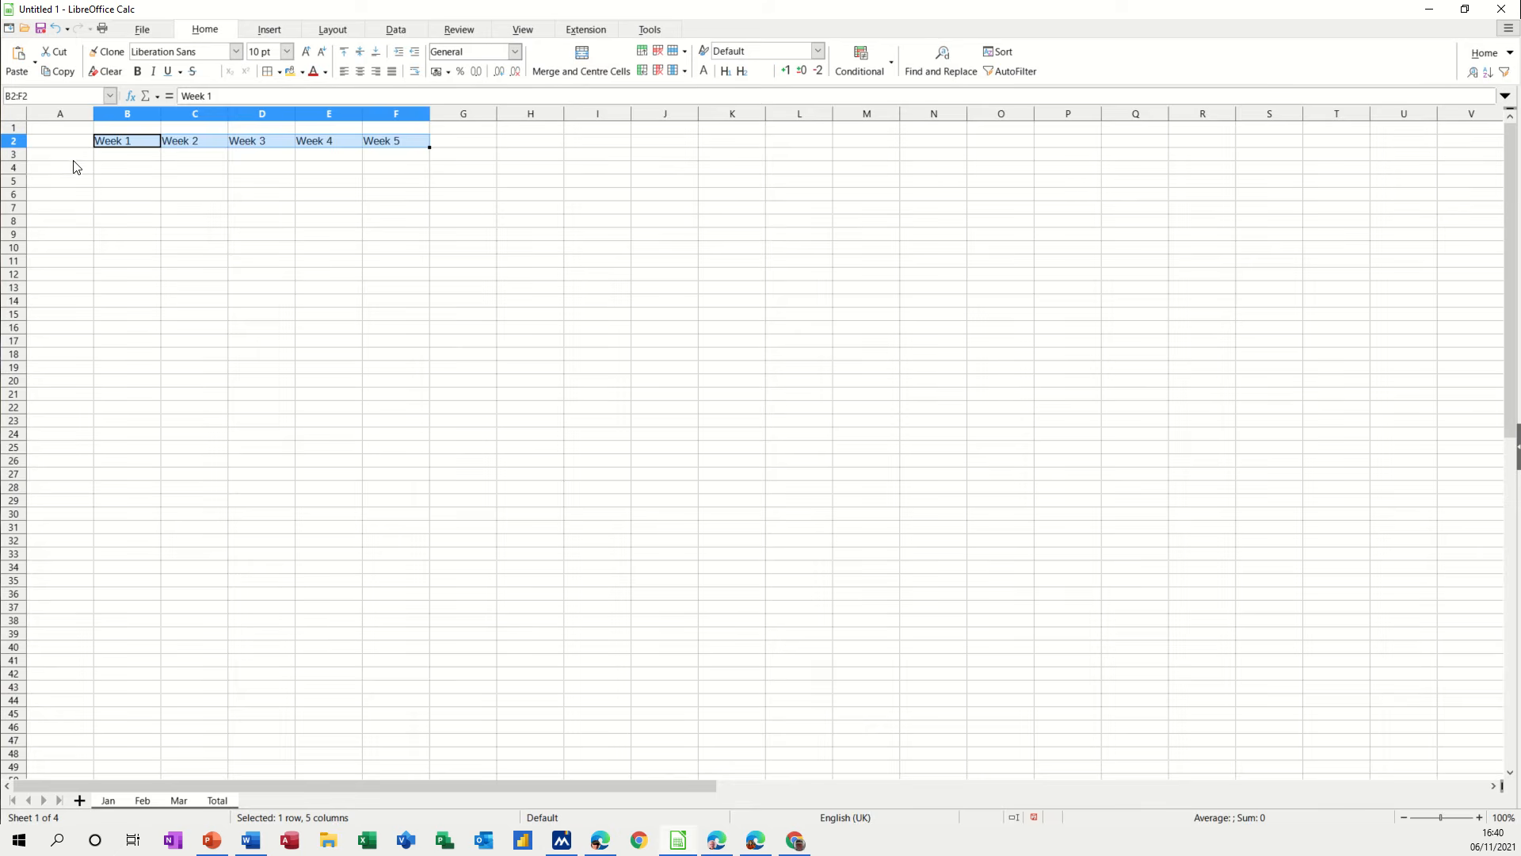
left_click(440, 145)
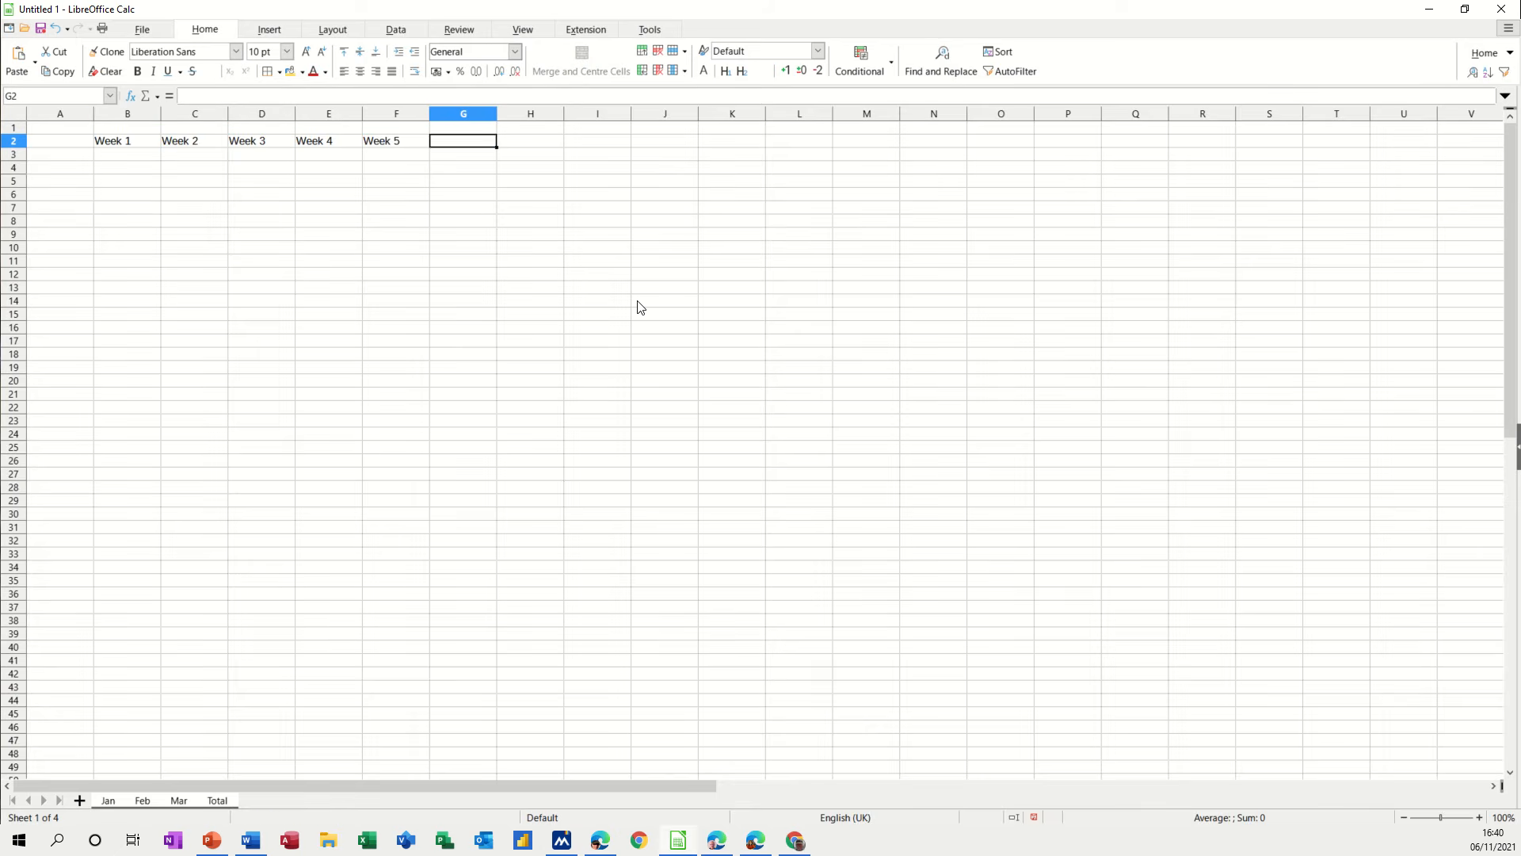
type("Total")
Enter the row labels Income, Expense and Balance in cells A3 to A5
left_click(64, 157)
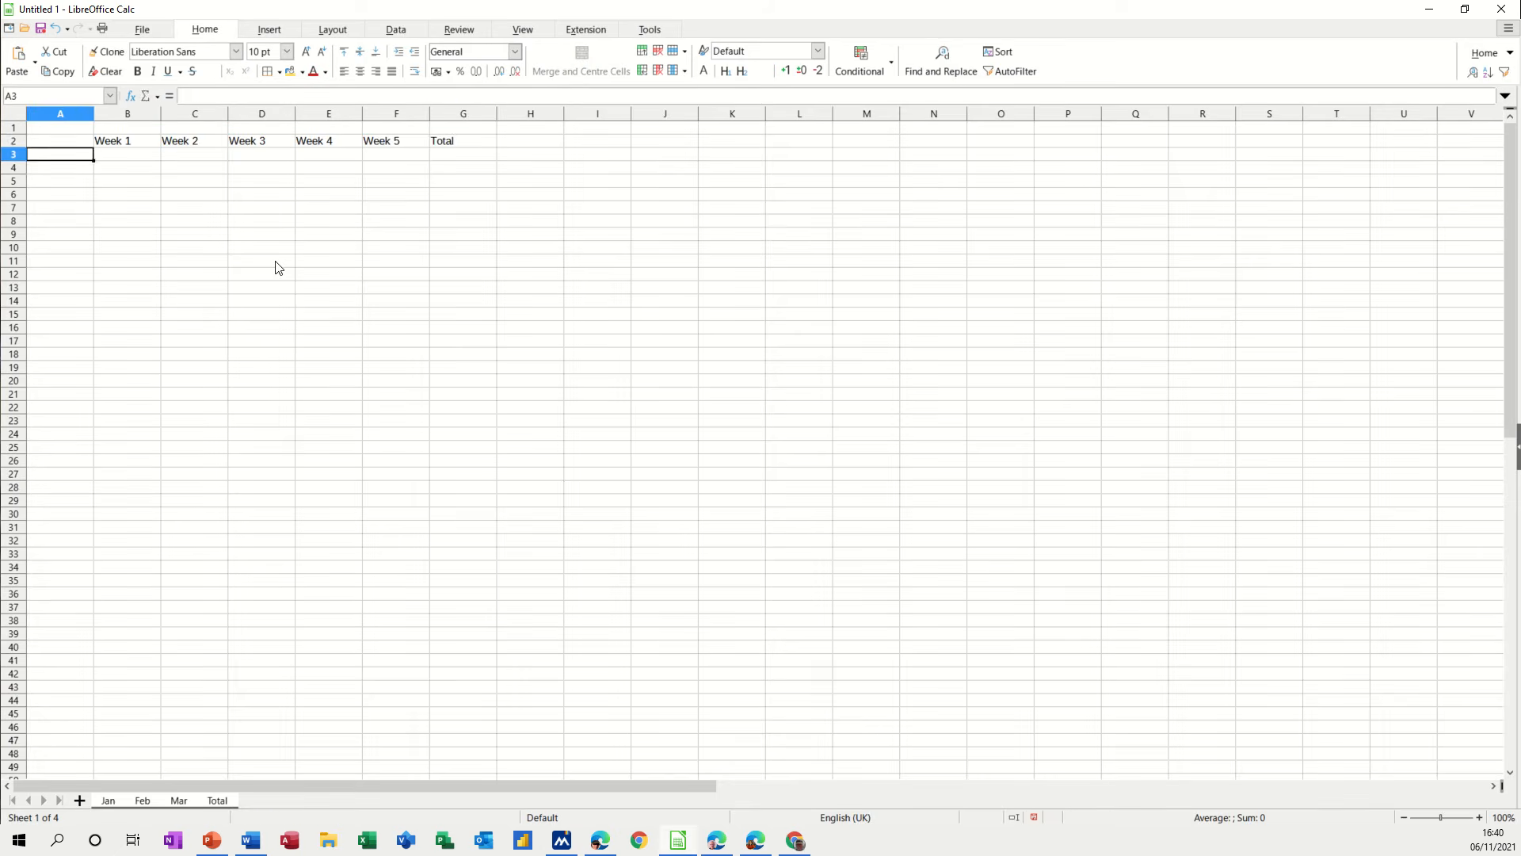
type("Income")
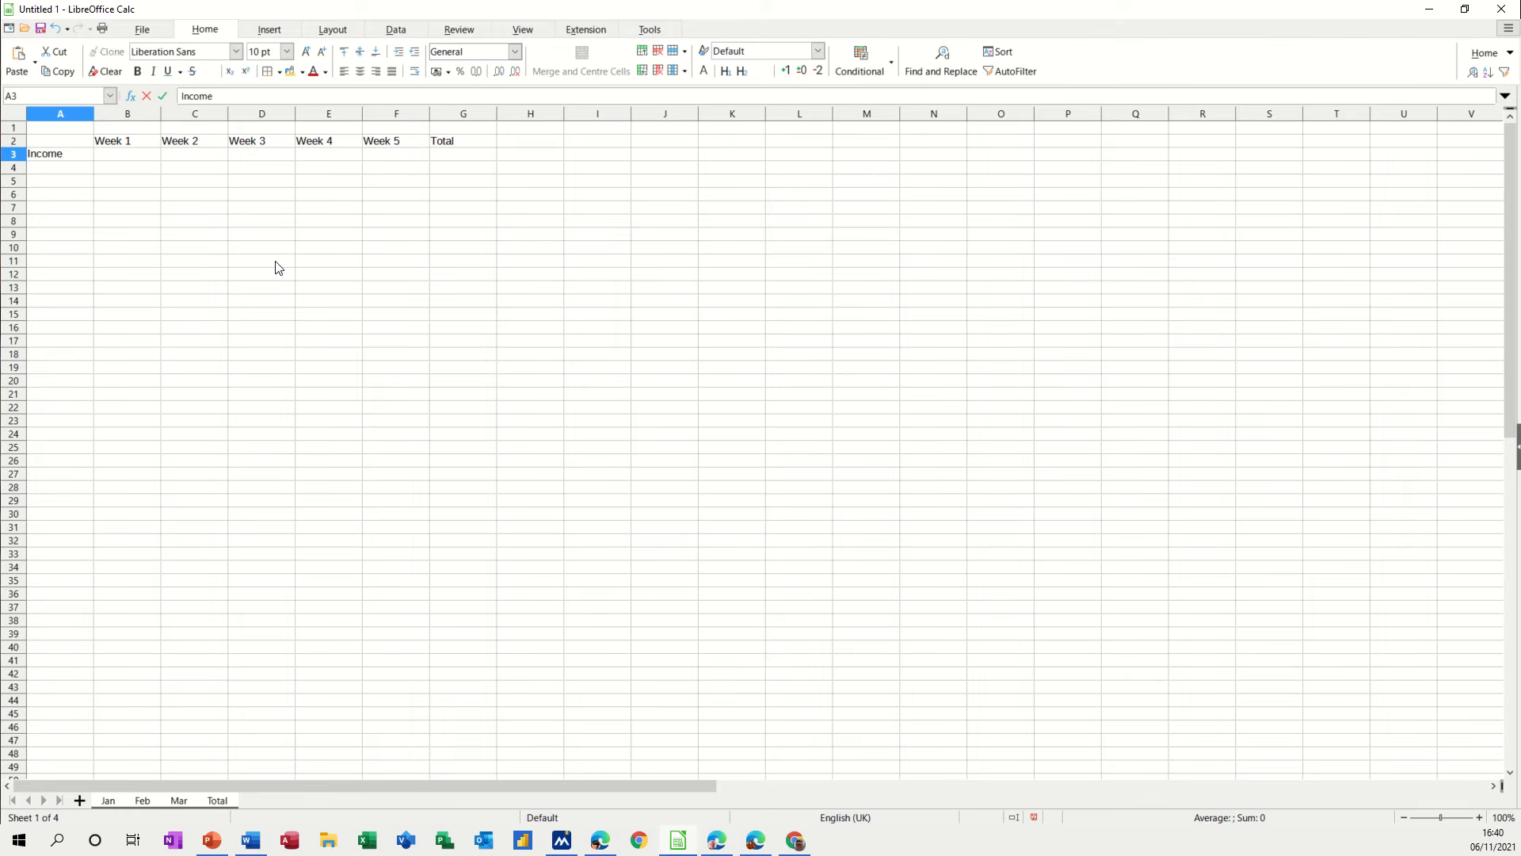
key("Return")
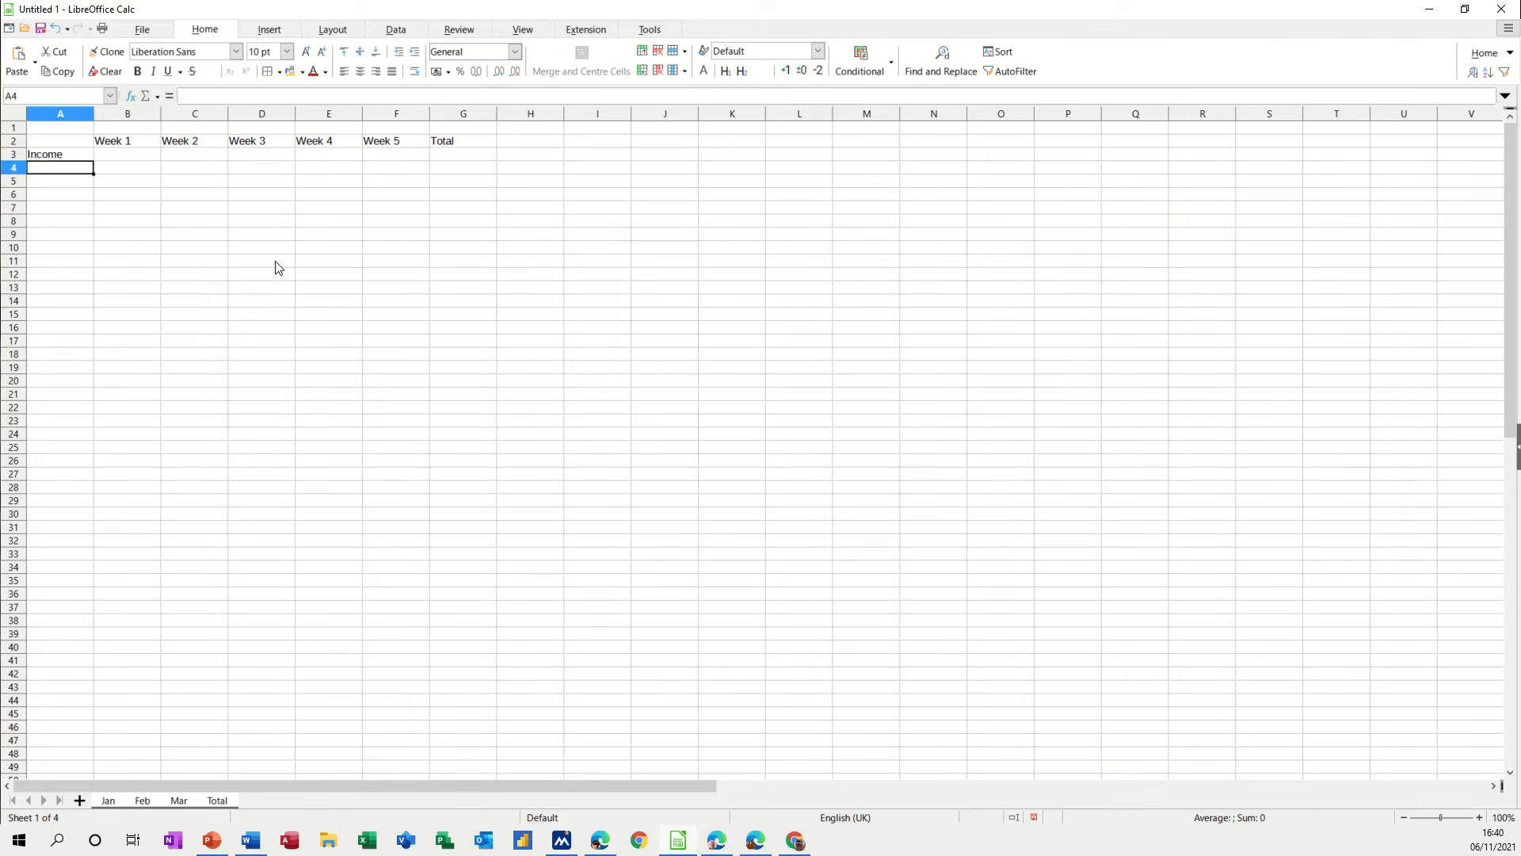
type("Expense")
key("Return")
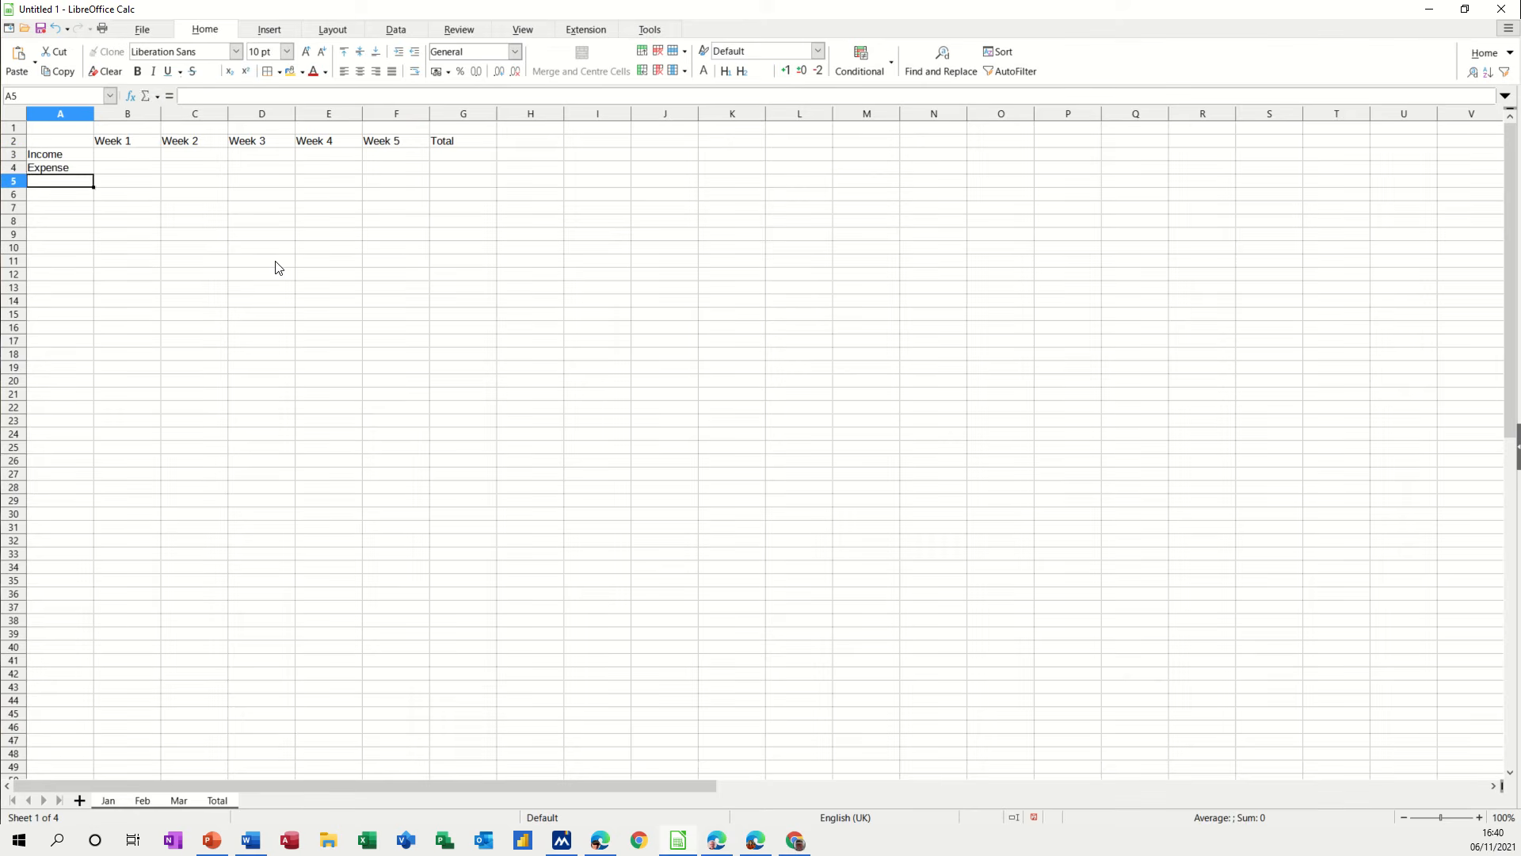
type("balance")
left_click(198, 235)
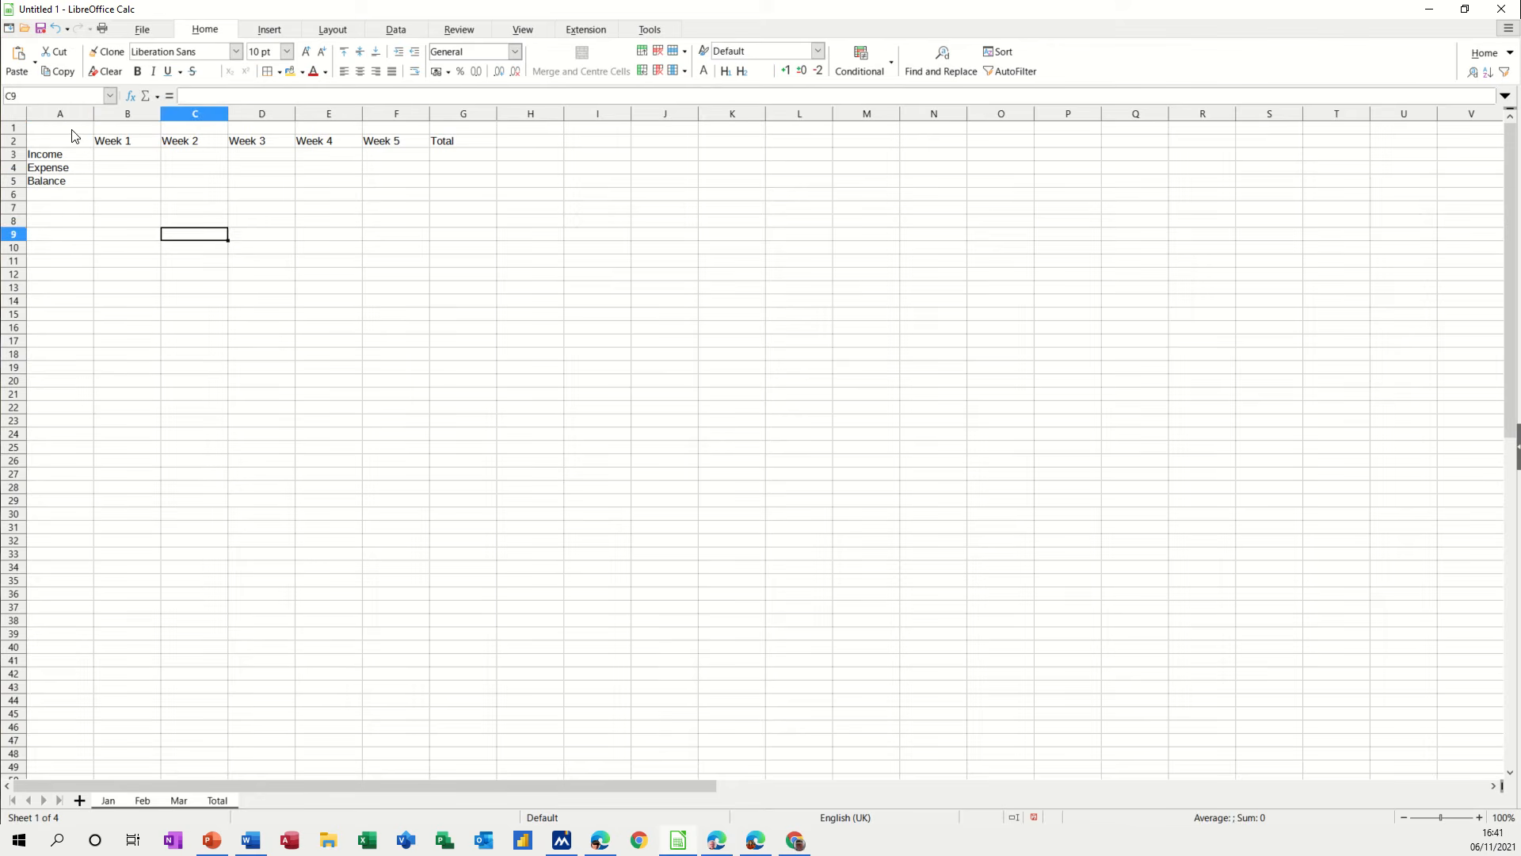
Merge and centre cells A1:G1 and enter the title Weekly Sales
left_click(72, 130)
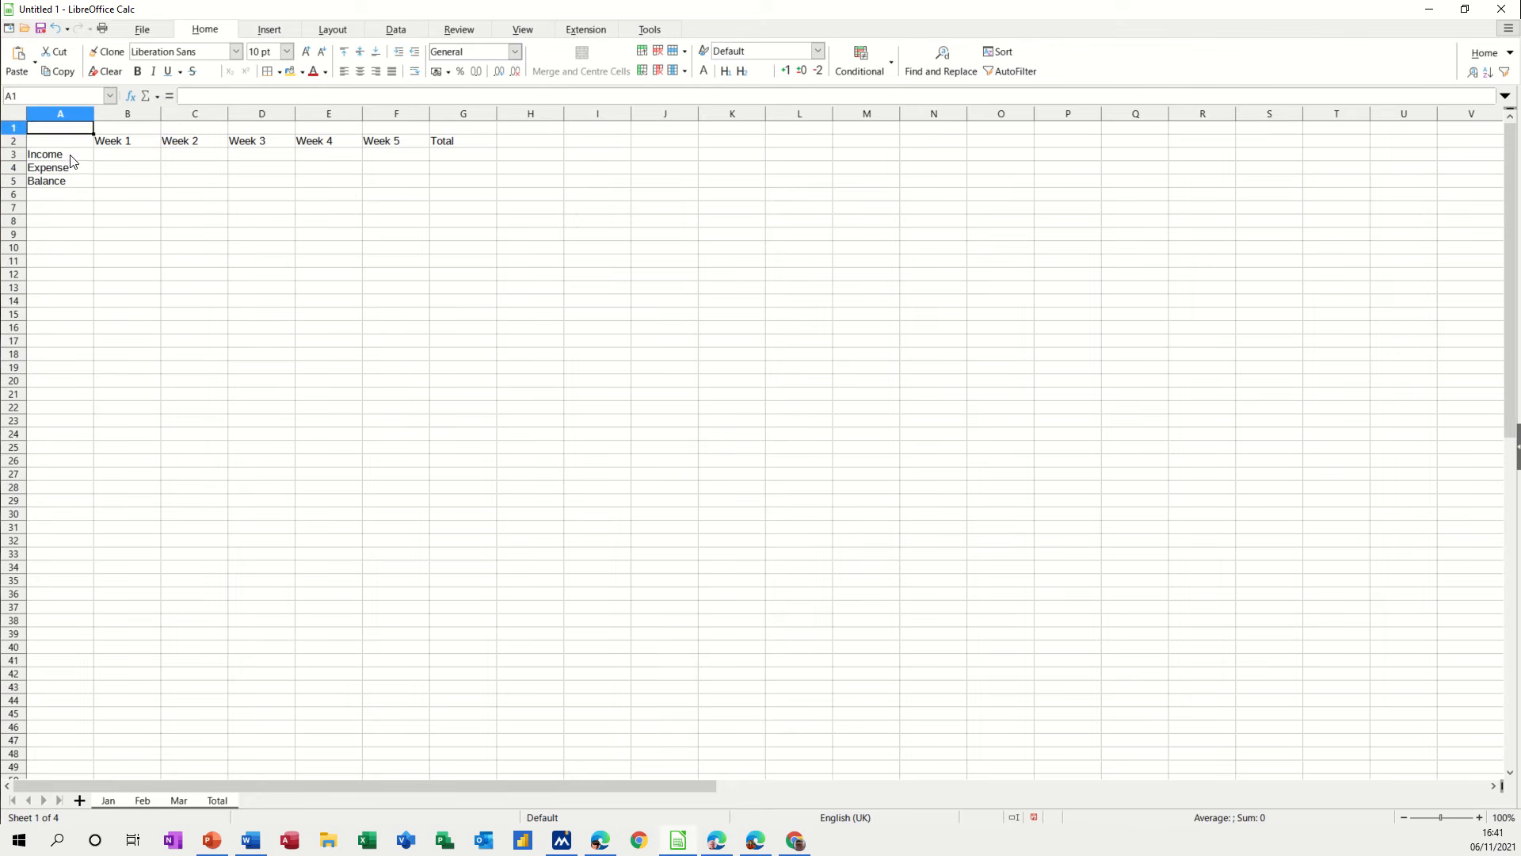
left_click_drag(66, 133, 435, 126)
left_click(582, 60)
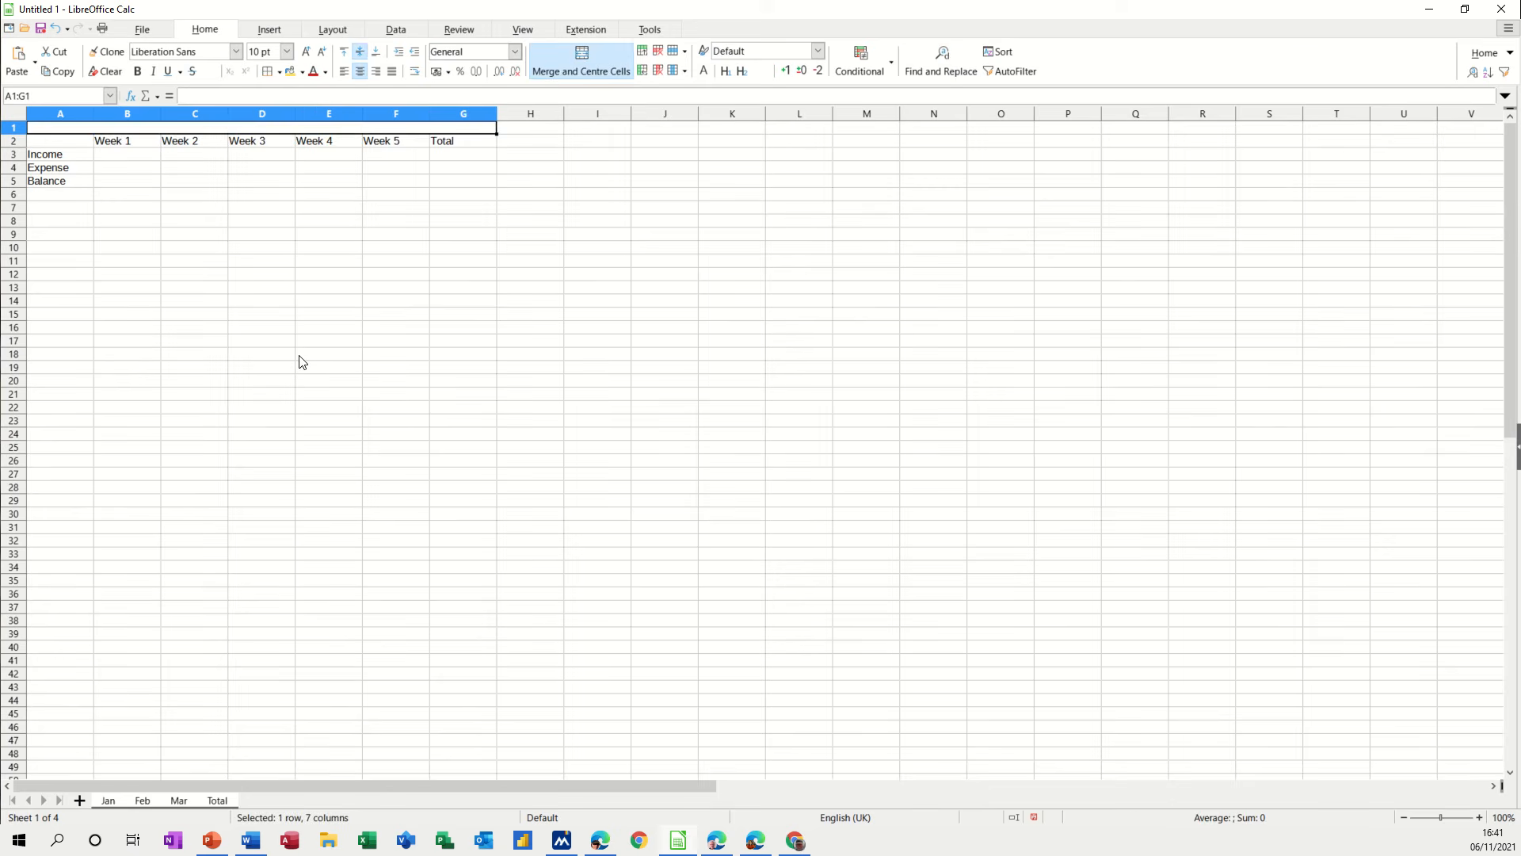
key("F2")
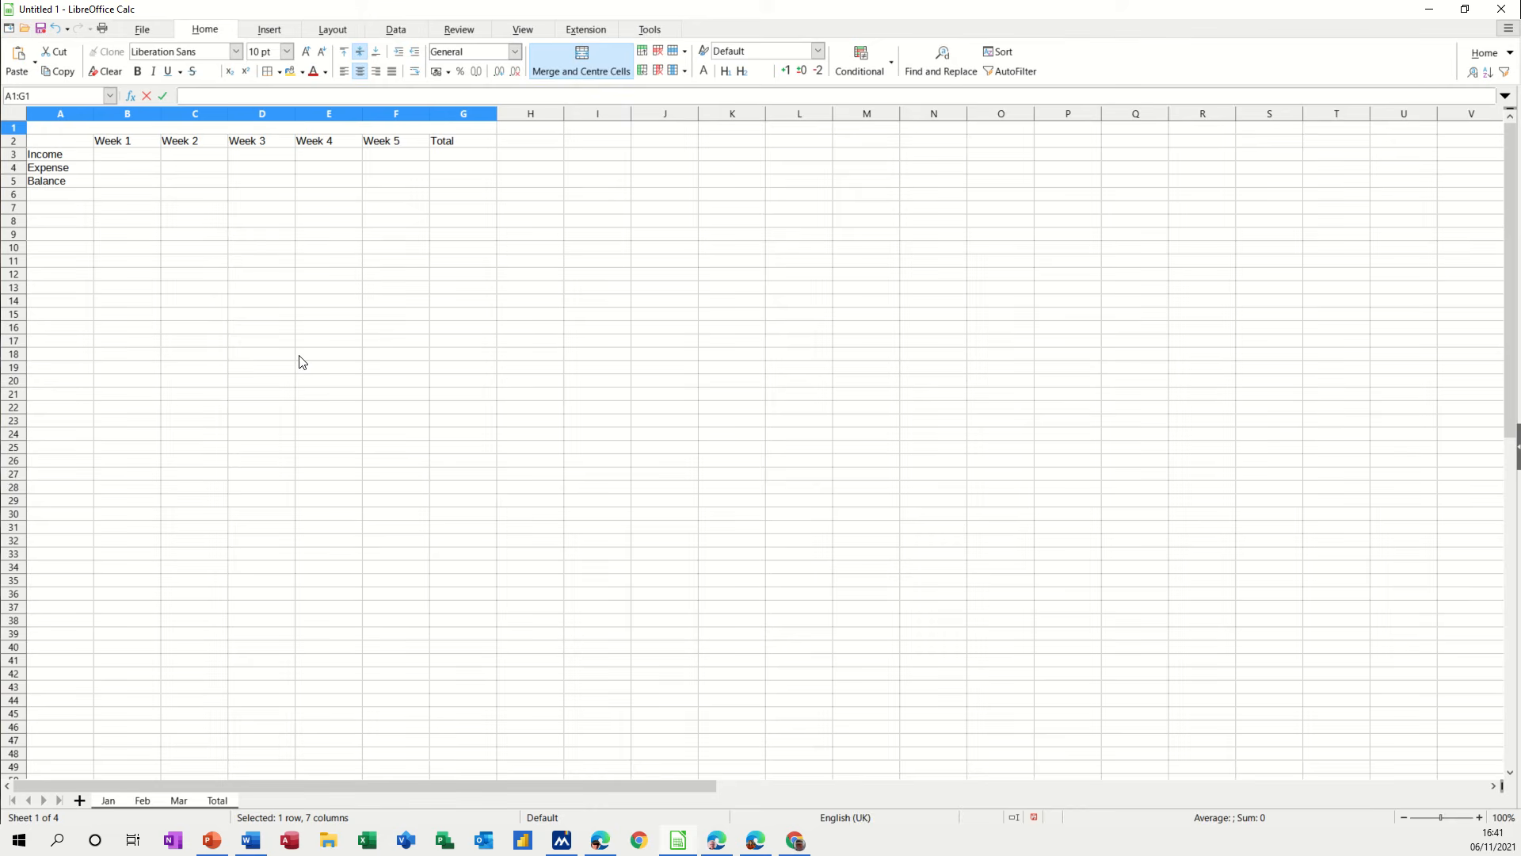
type("Weekly Sales")
left_click(238, 268)
Apply borders around and between all cells of the table A1:G5
left_click_drag(175, 128, 164, 179)
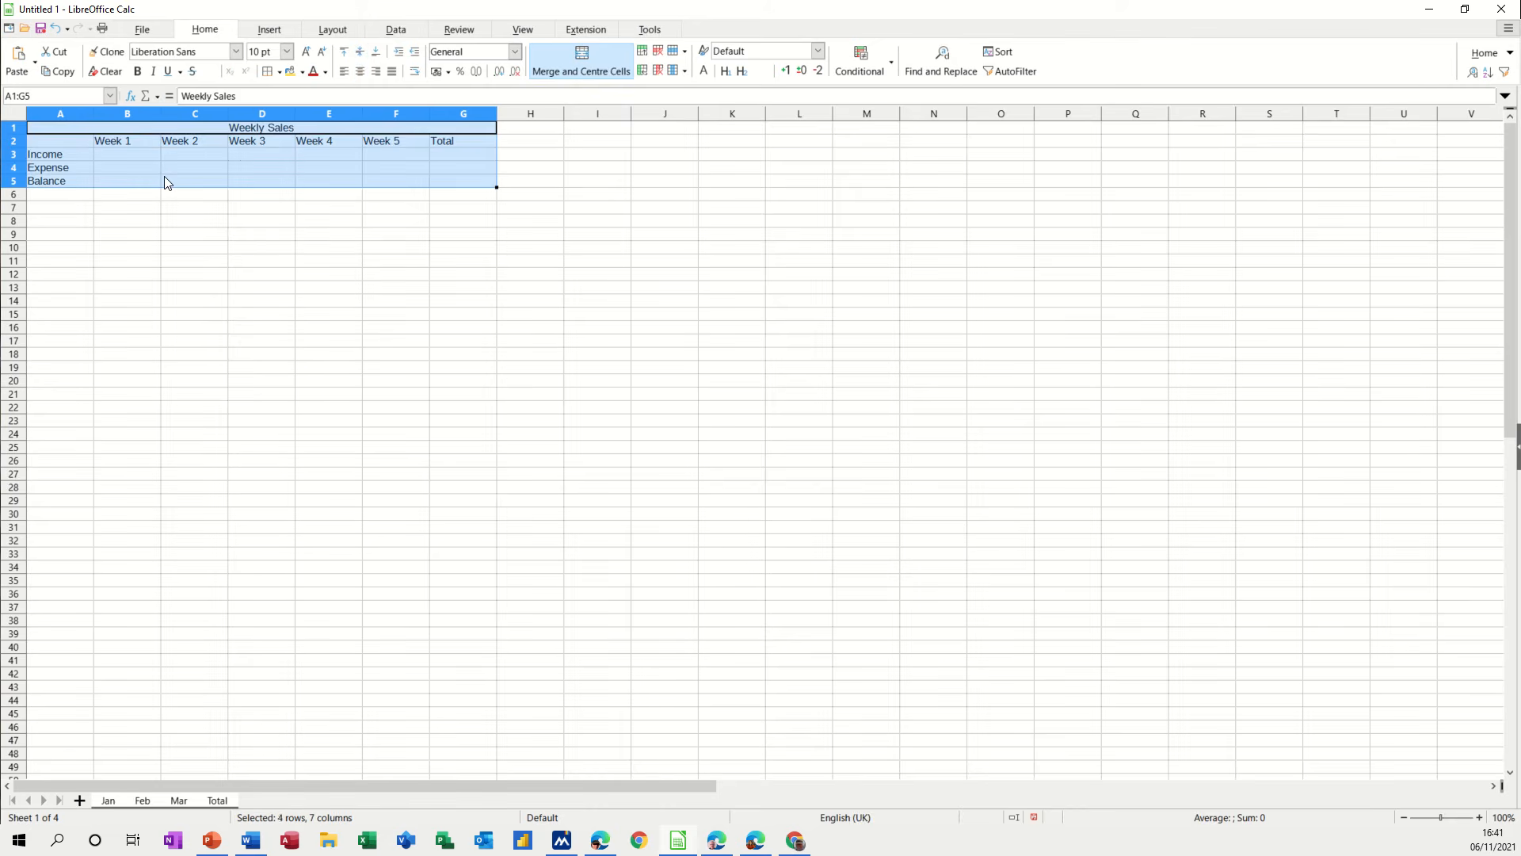
left_click(269, 74)
left_click(317, 145)
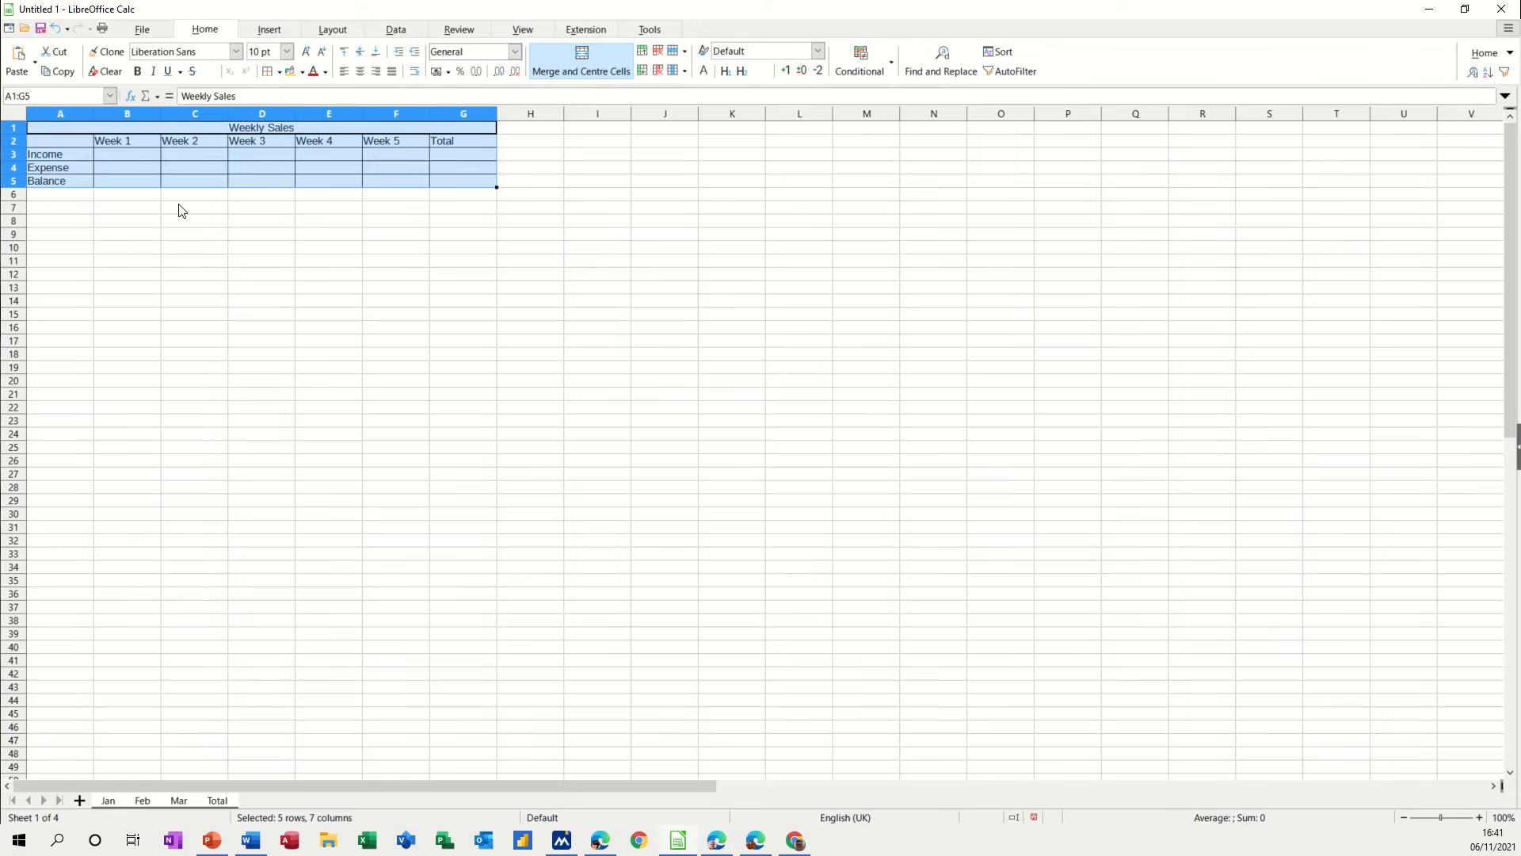
Fill the weekly income and expense cells B3:F4 with a yellow background
left_click_drag(112, 154, 369, 167)
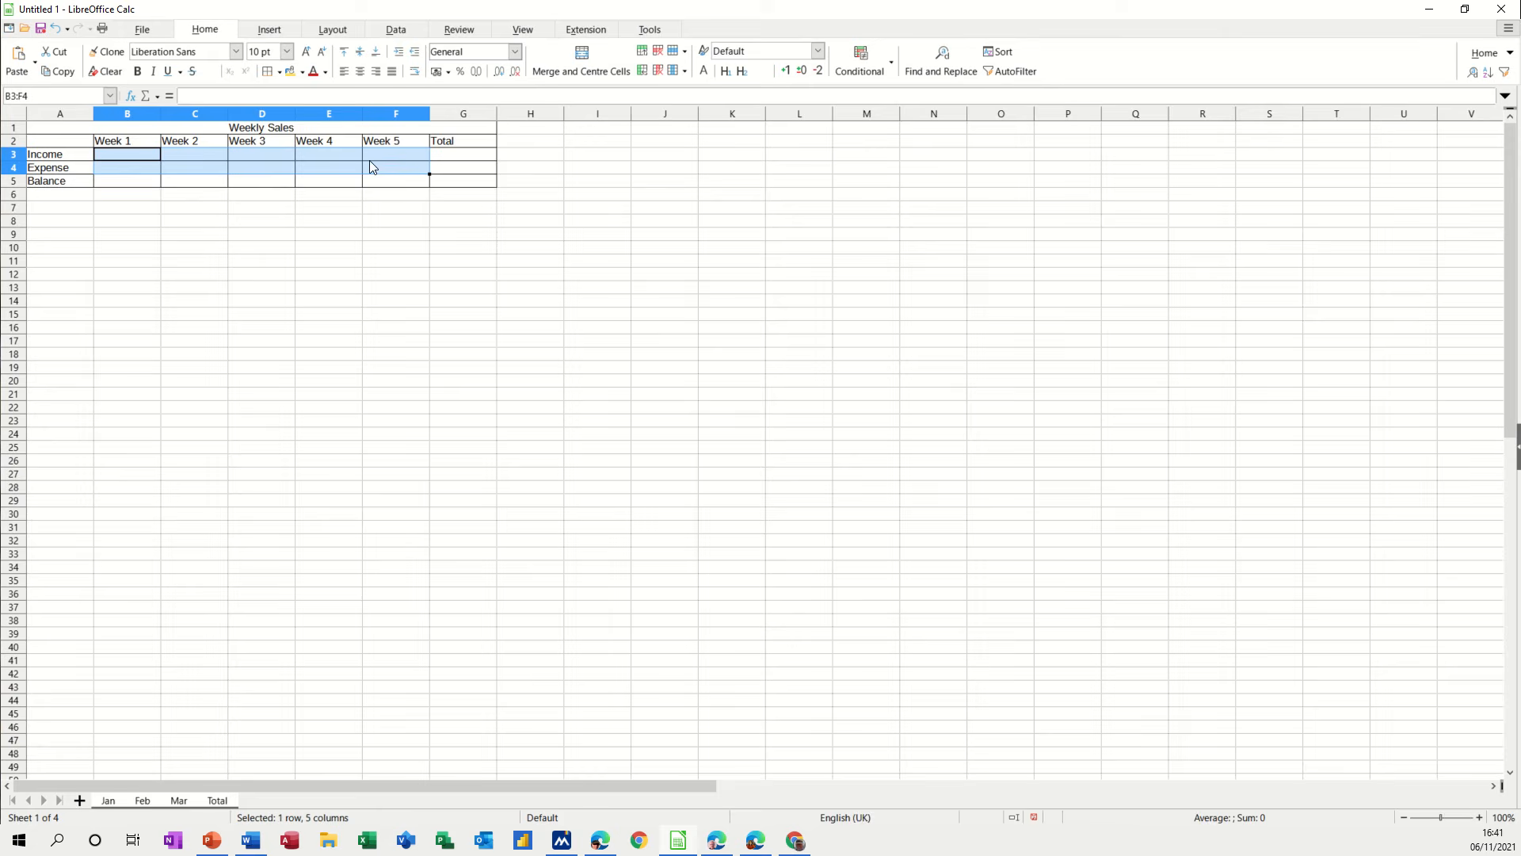
left_click(290, 72)
left_click(194, 247)
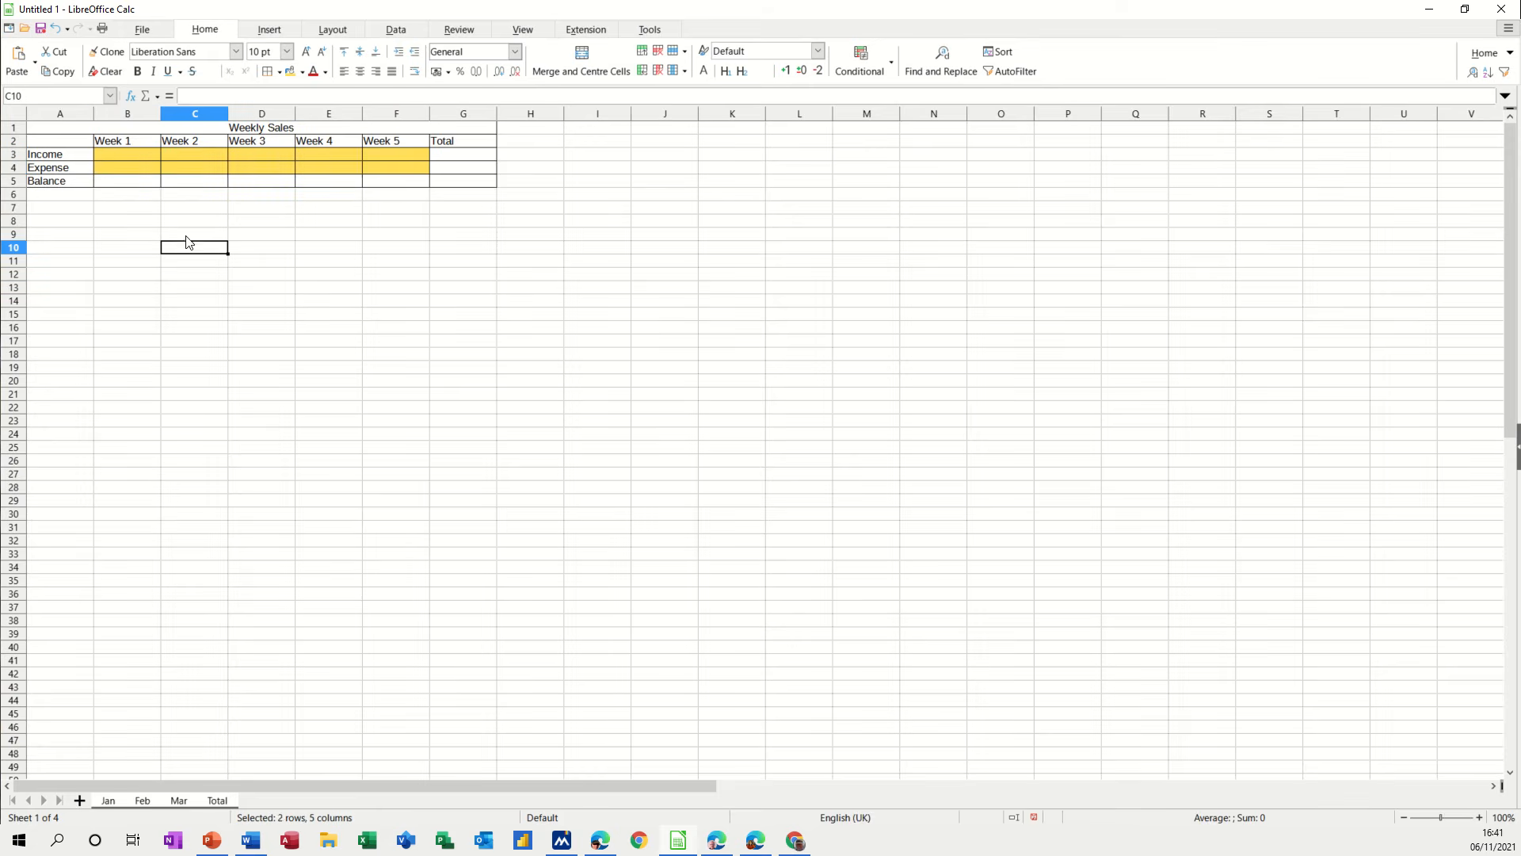
Enter the balance formula =B3-B4 in B5 and copy it across to F5
left_click(127, 182)
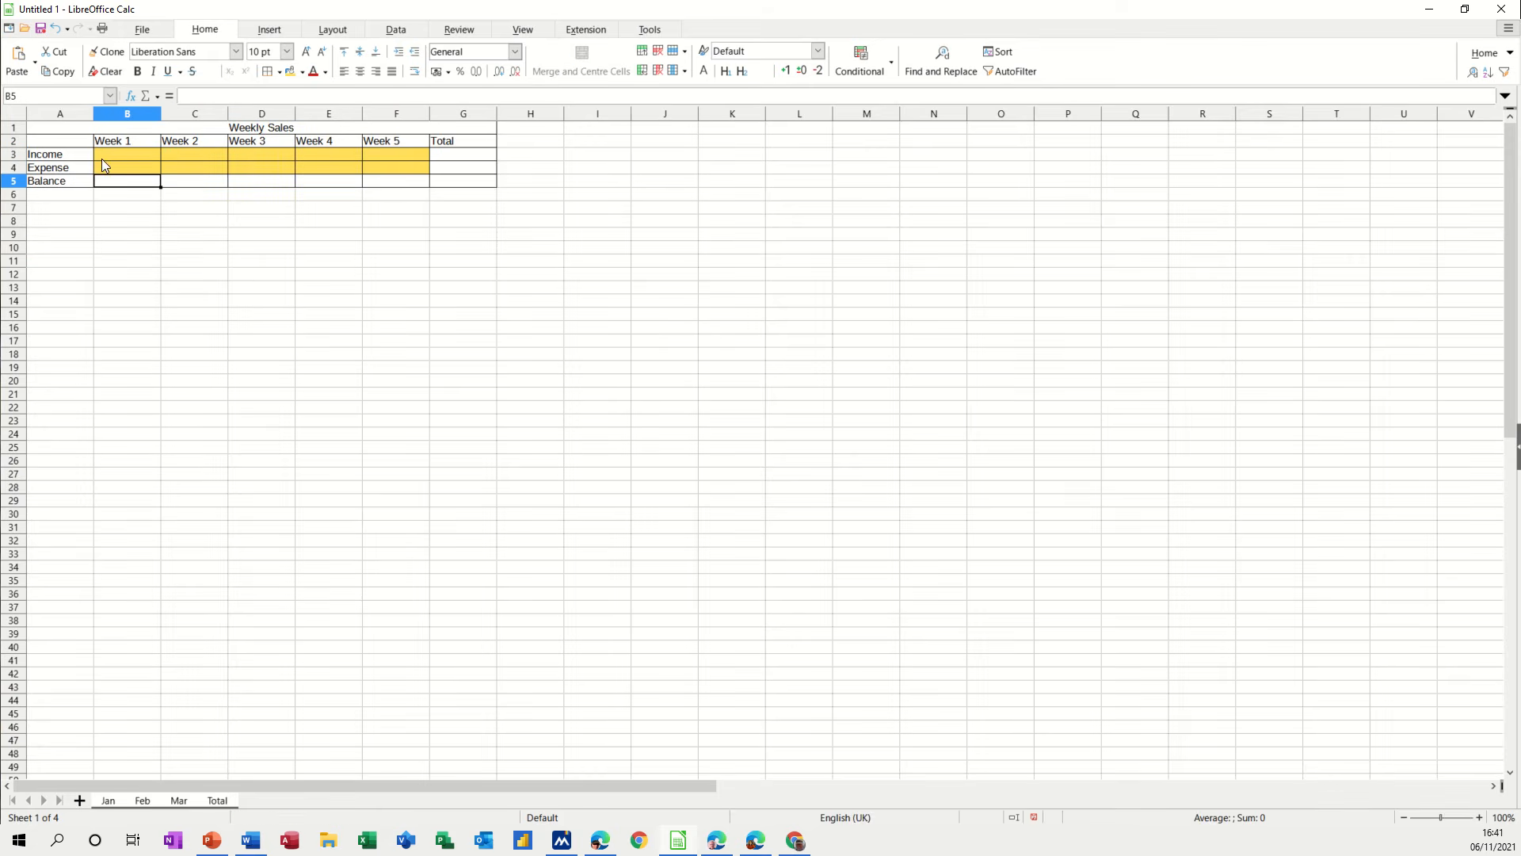
type("=")
left_click(122, 156)
type("-")
left_click(130, 169)
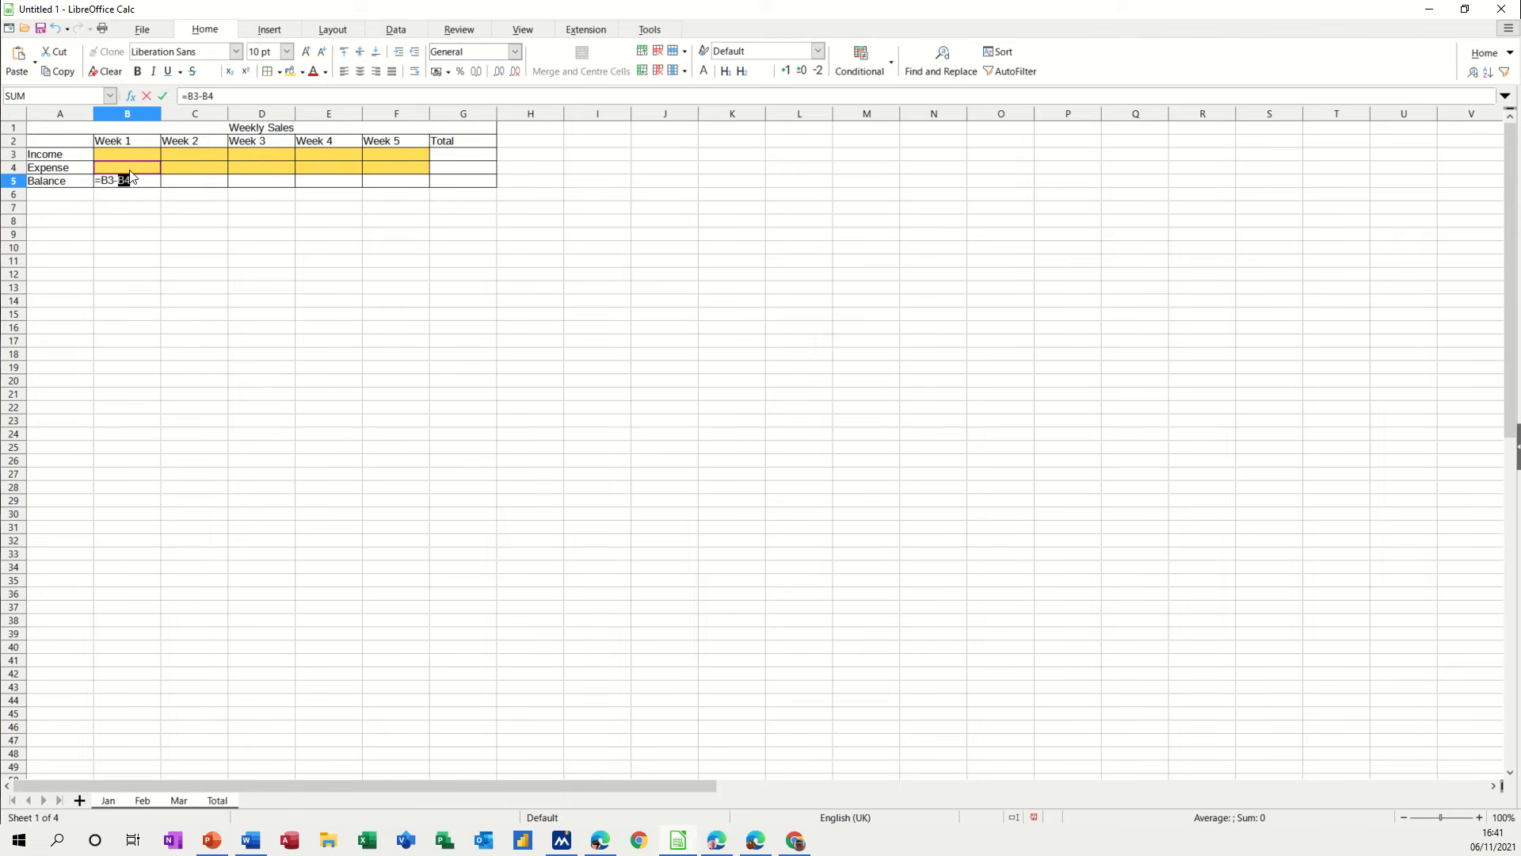
left_click(163, 97)
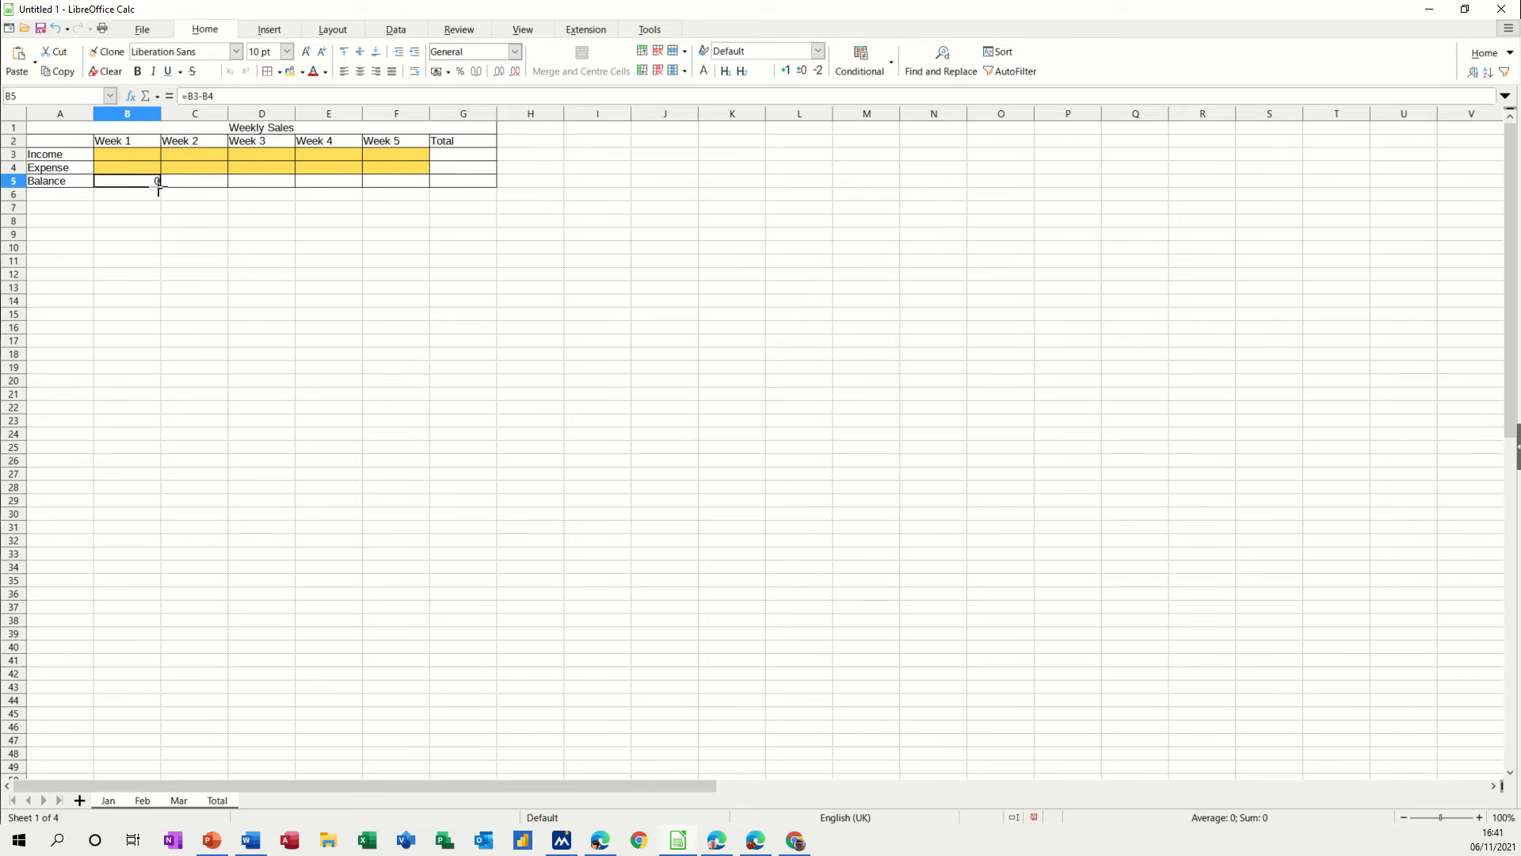
left_click_drag(159, 185, 427, 182)
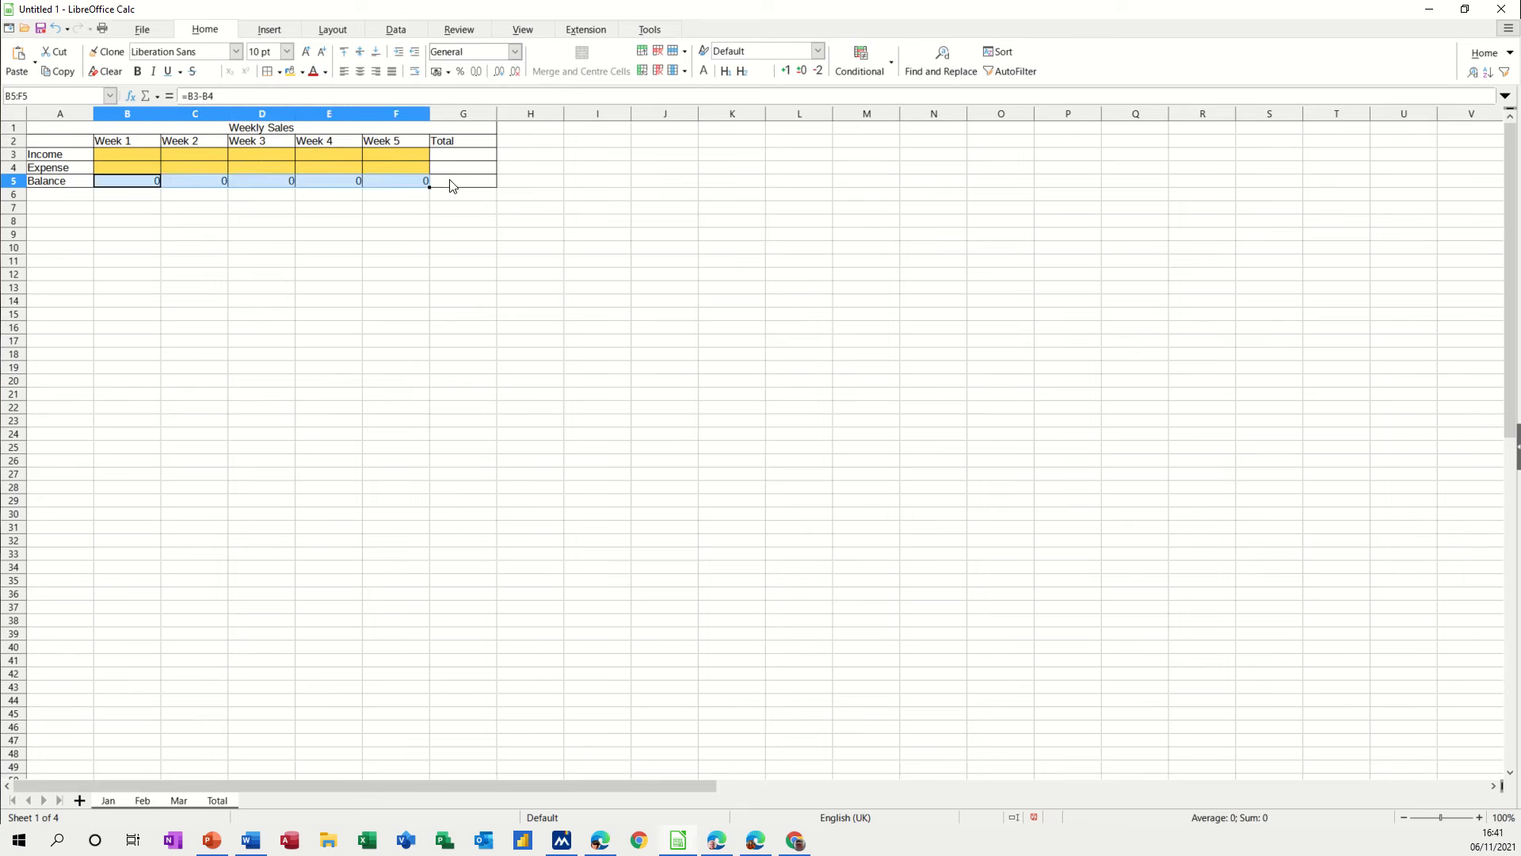
Enter the total formula =SUM(B3:F3) in G3 and copy it down to G5
left_click(462, 156)
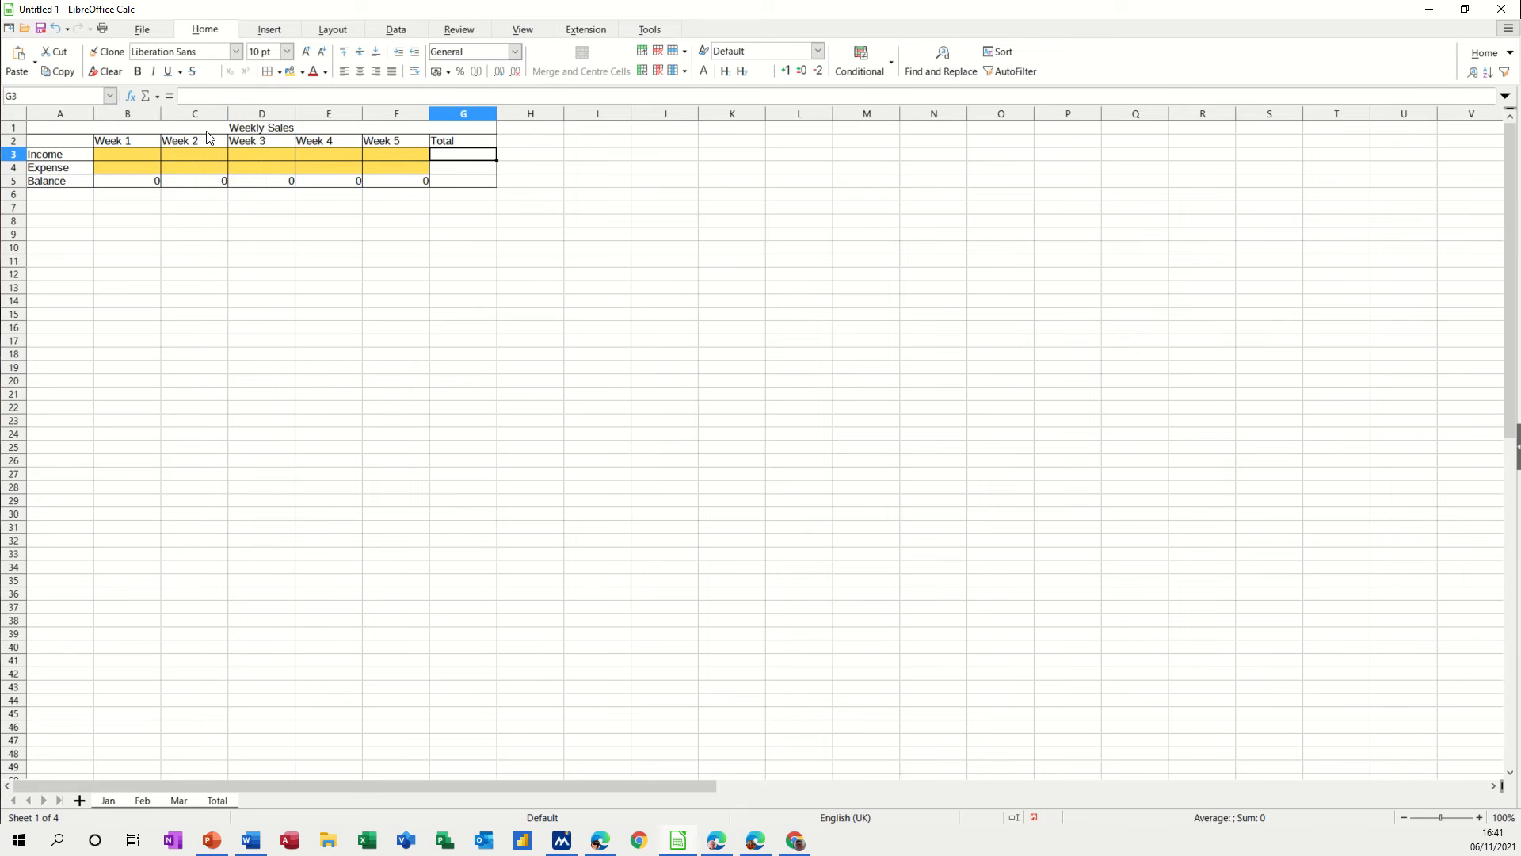
left_click(147, 97)
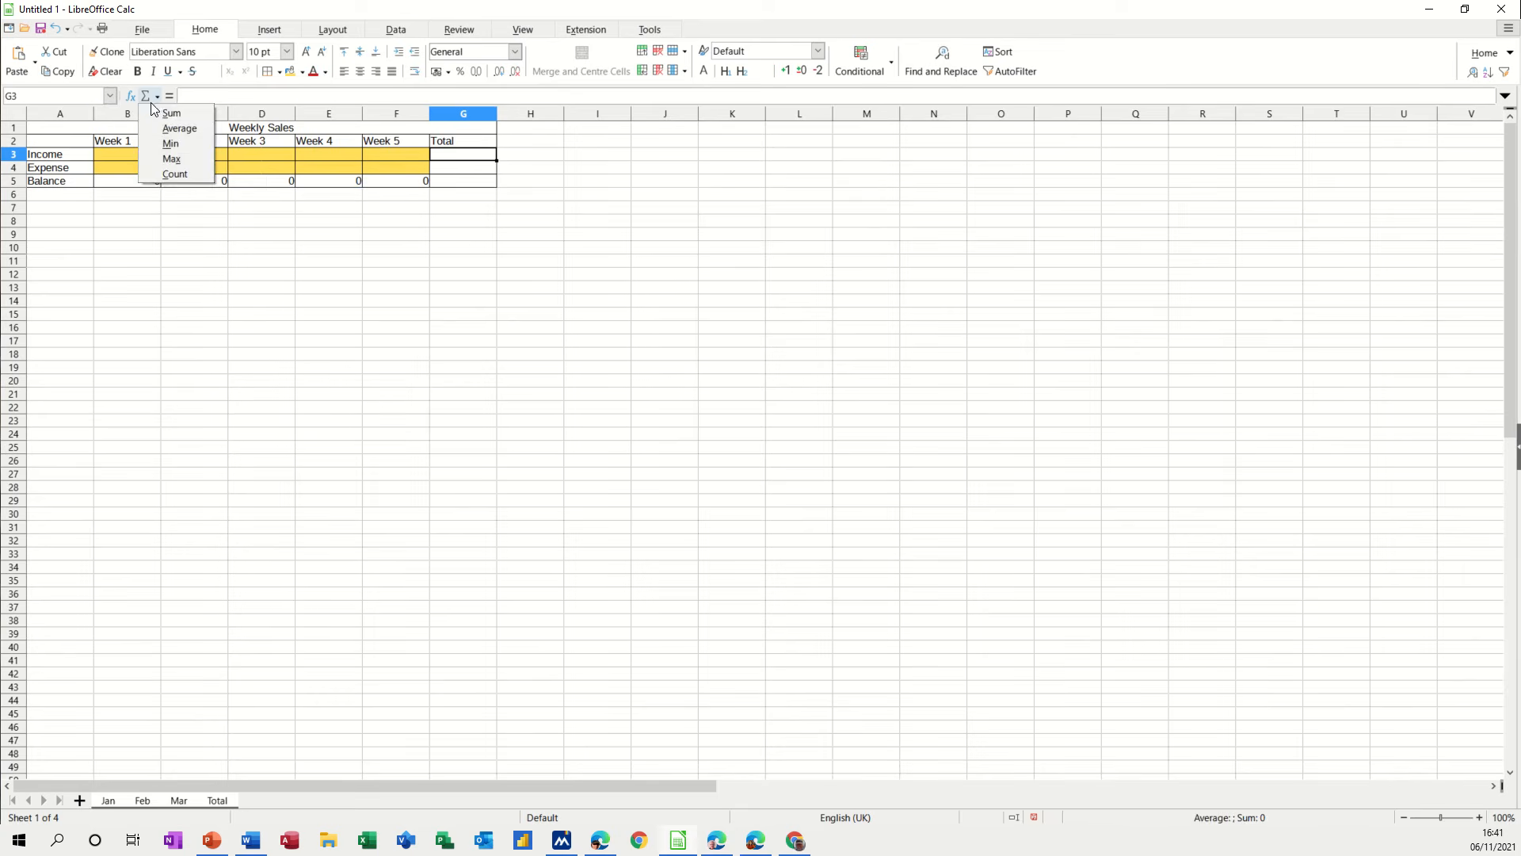
left_click(168, 113)
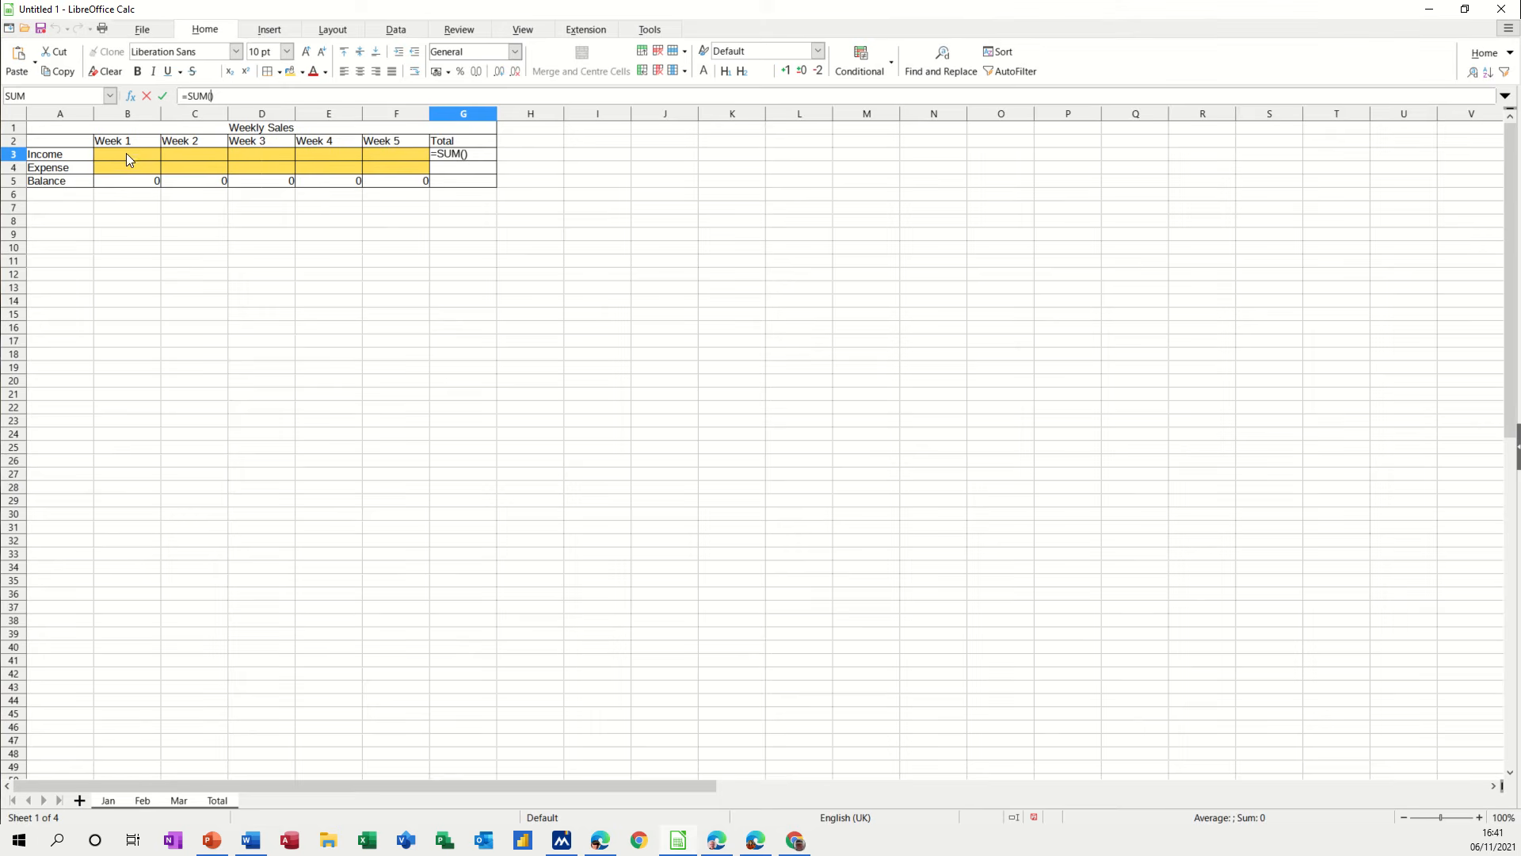
left_click_drag(128, 156, 385, 161)
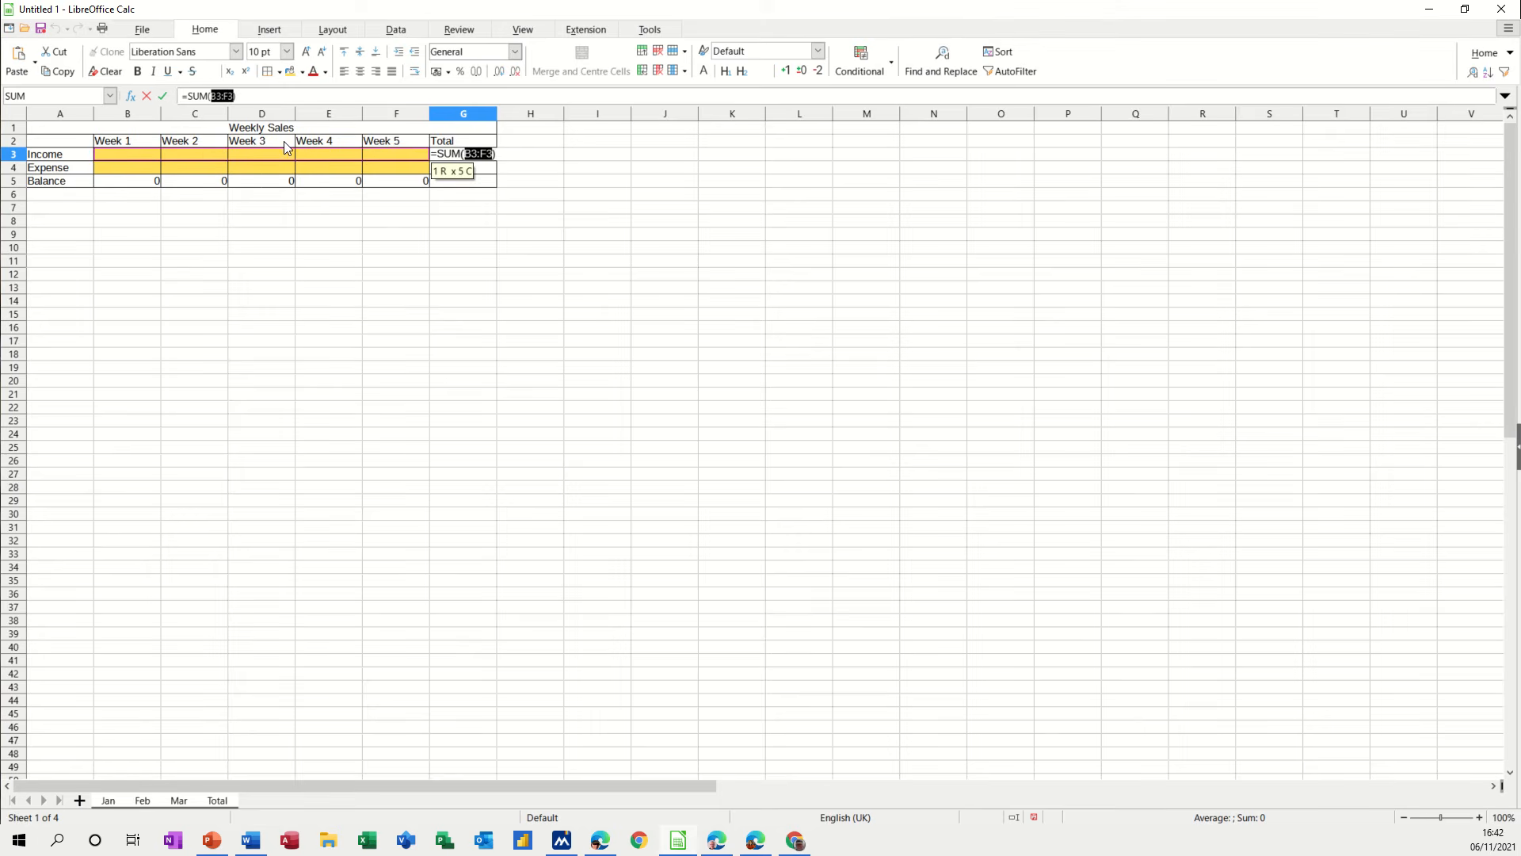
left_click(162, 96)
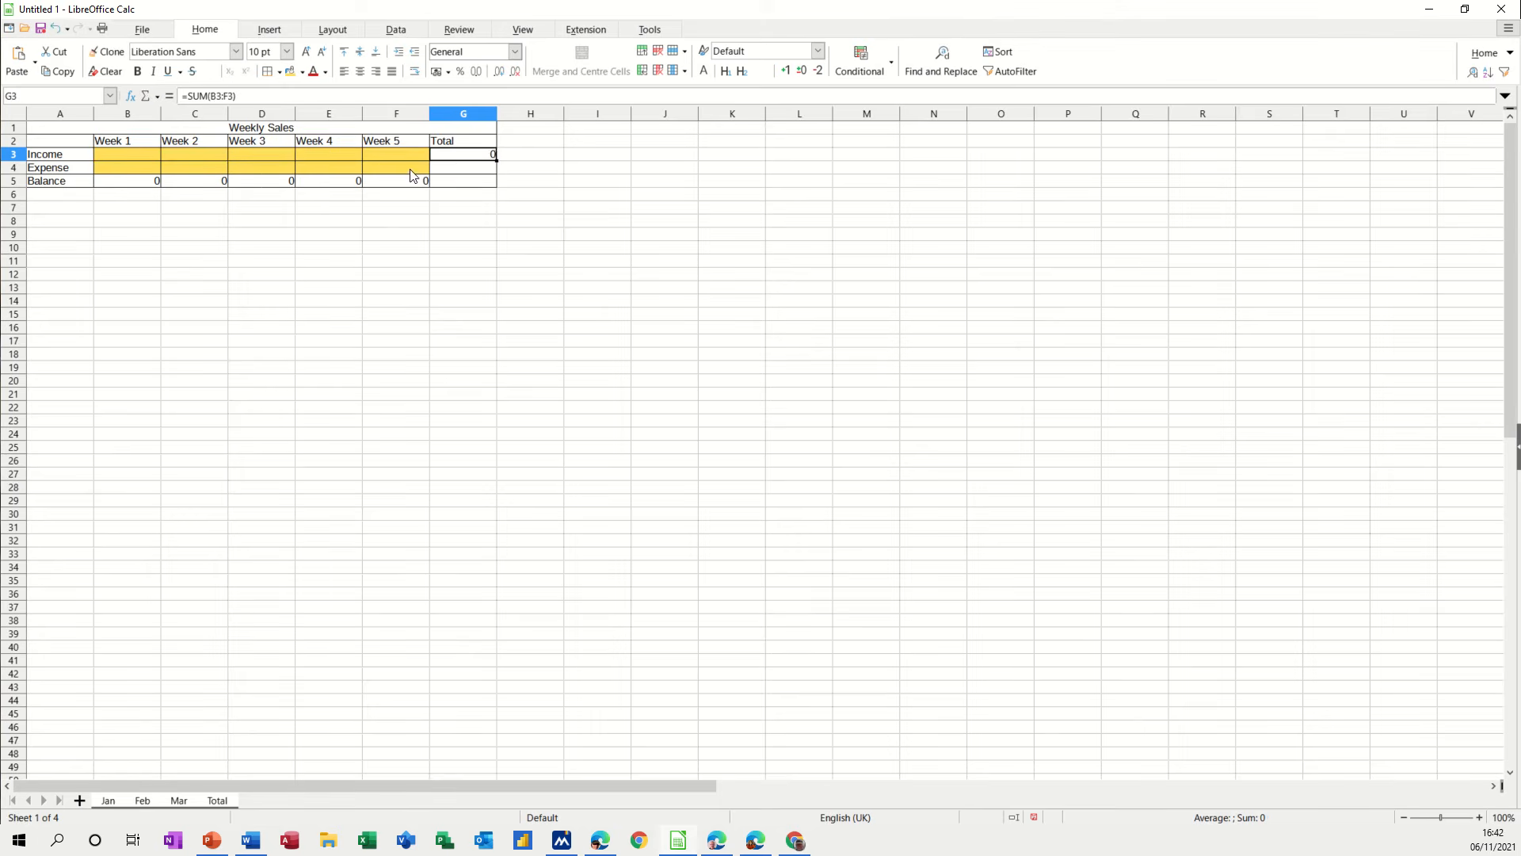
left_click_drag(497, 160, 495, 187)
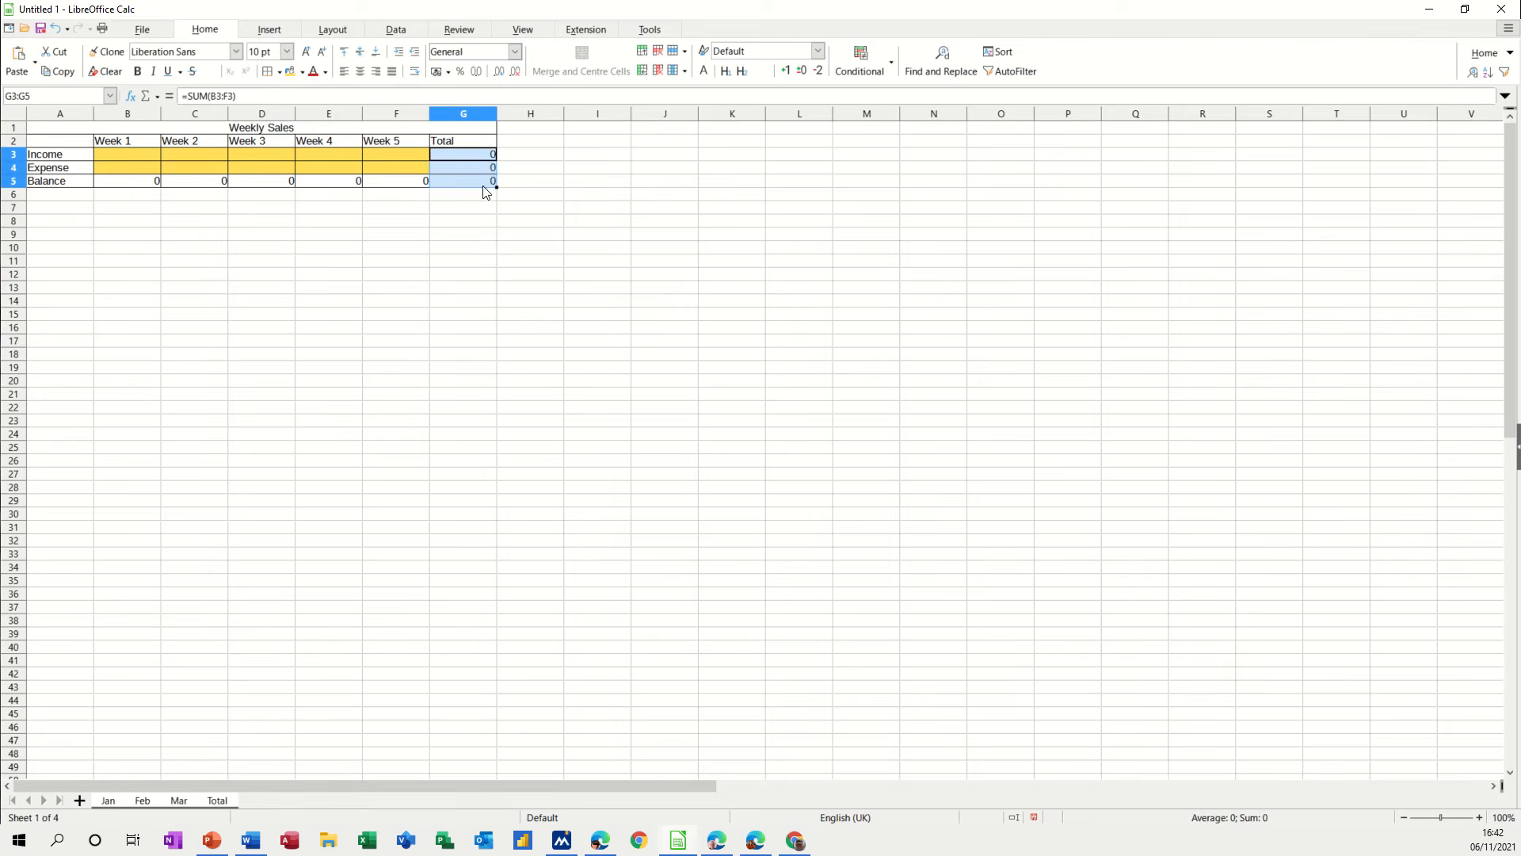
Format cells B3:G5 as currency on the grouped sheets and check the table on the Feb, Mar and Total sheets
left_click_drag(128, 157, 459, 184)
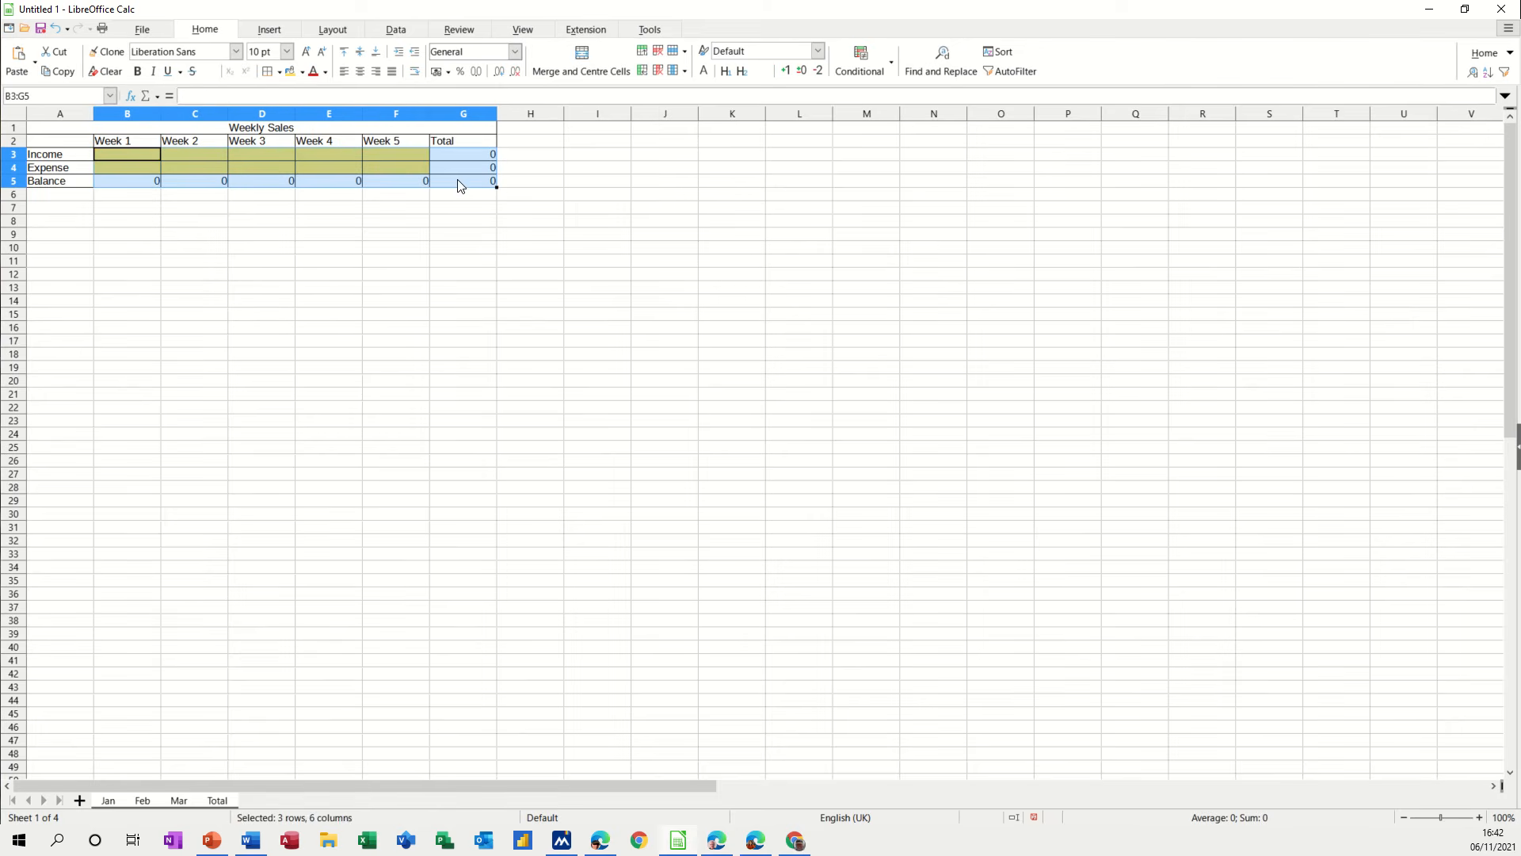
left_click(438, 73)
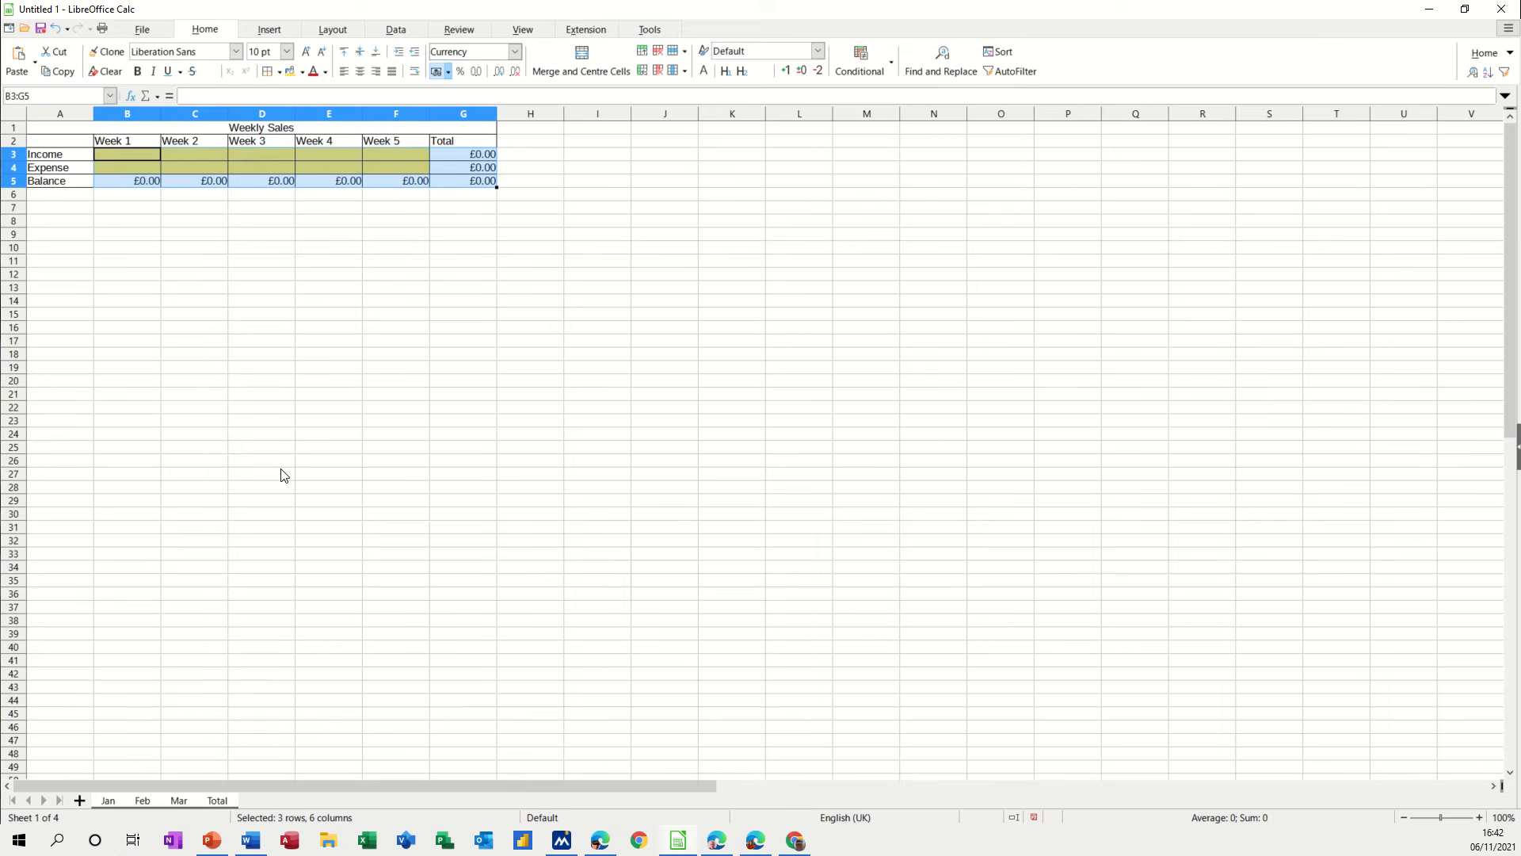
left_click(143, 801)
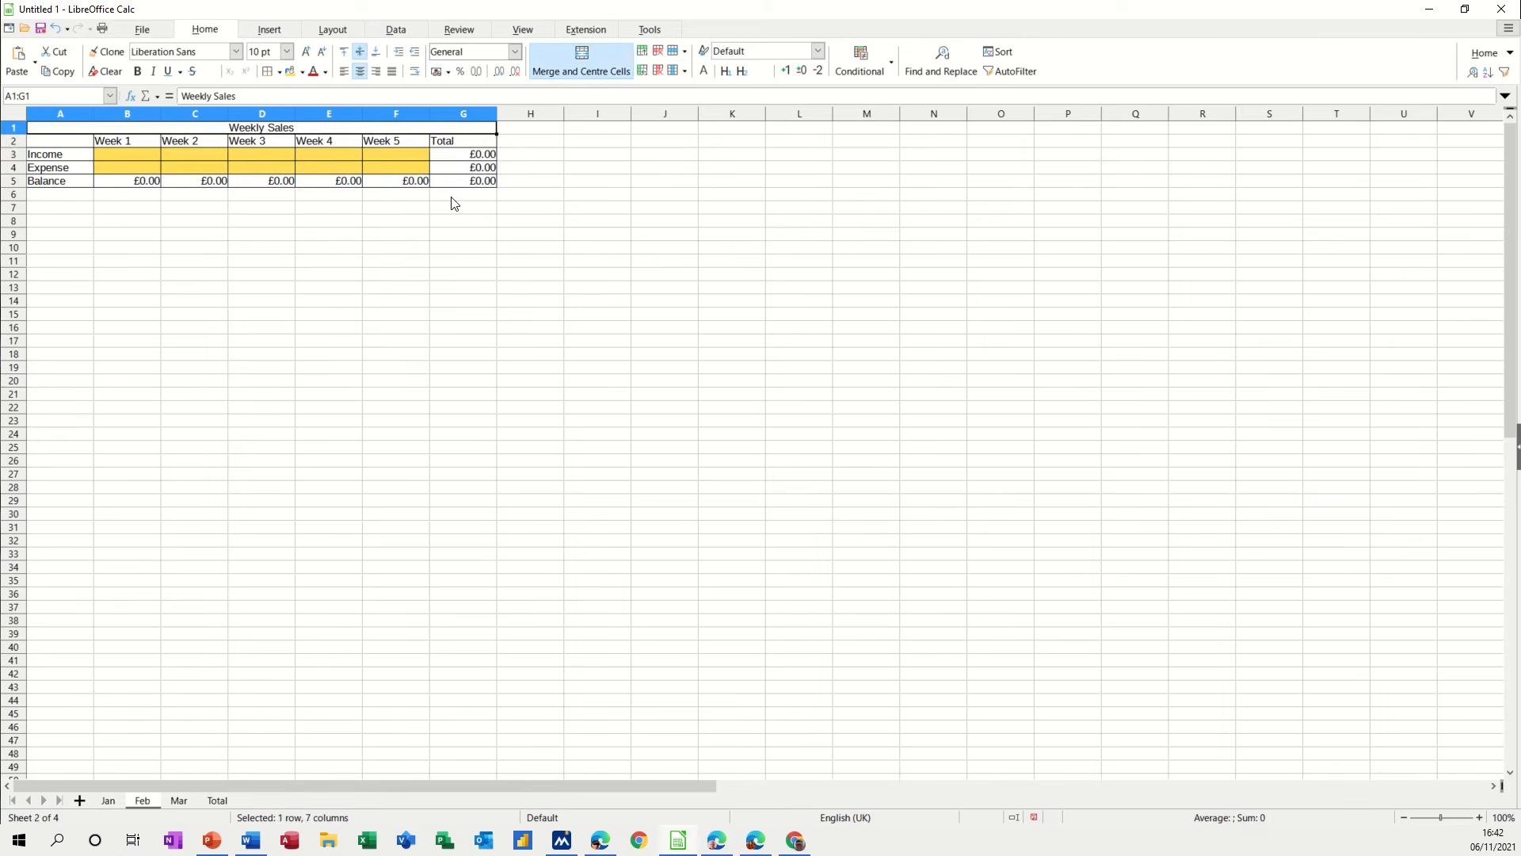
left_click(186, 803)
left_click(219, 801)
left_click(187, 803)
left_click(143, 802)
left_click(108, 801)
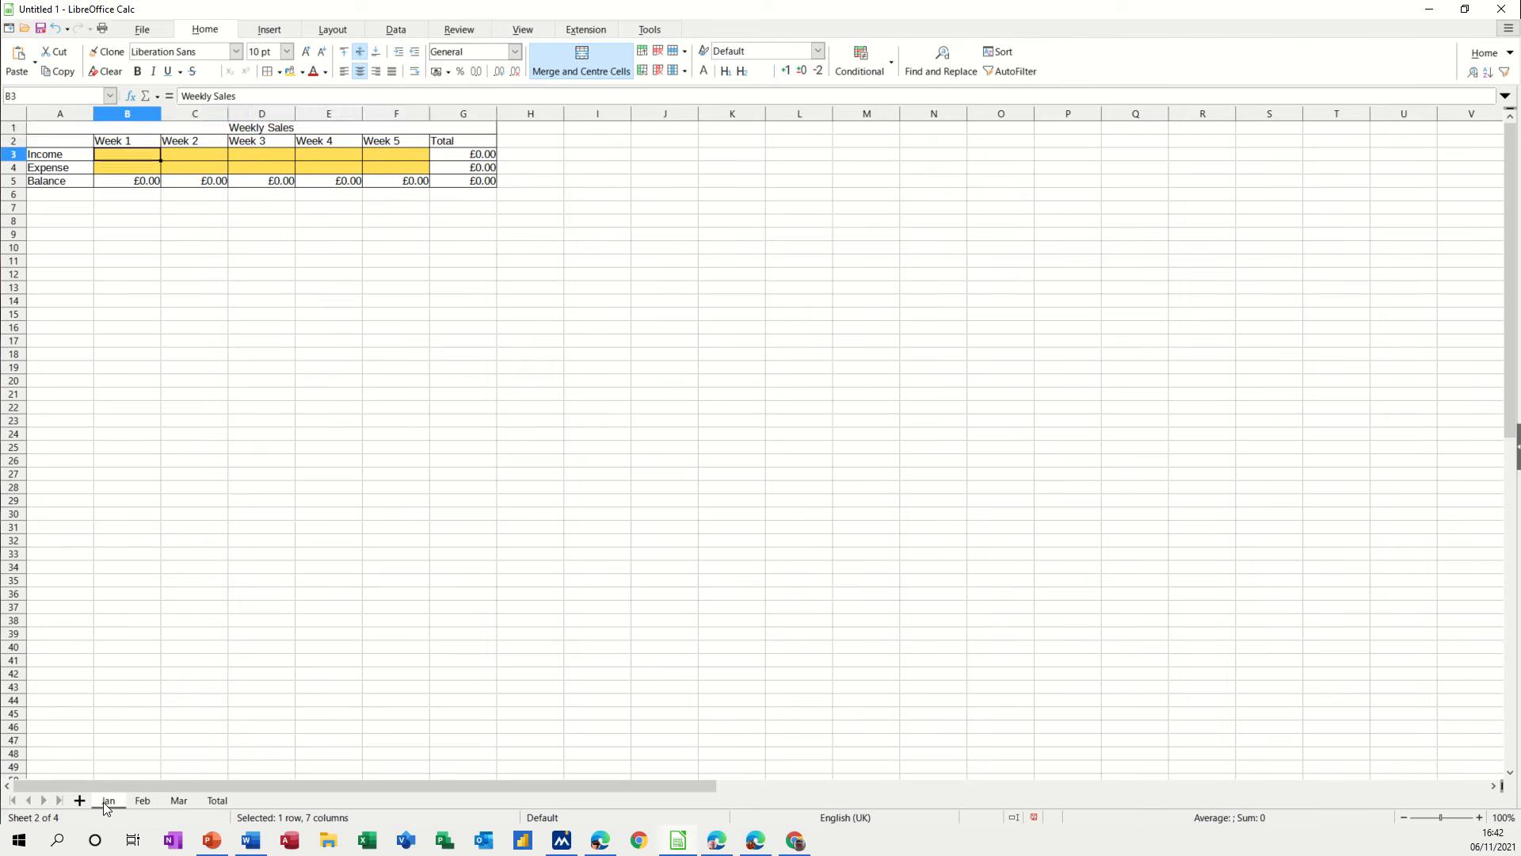
Delete the Week 4 and Week 5 columns from the table on the Total sheet
left_click(218, 802)
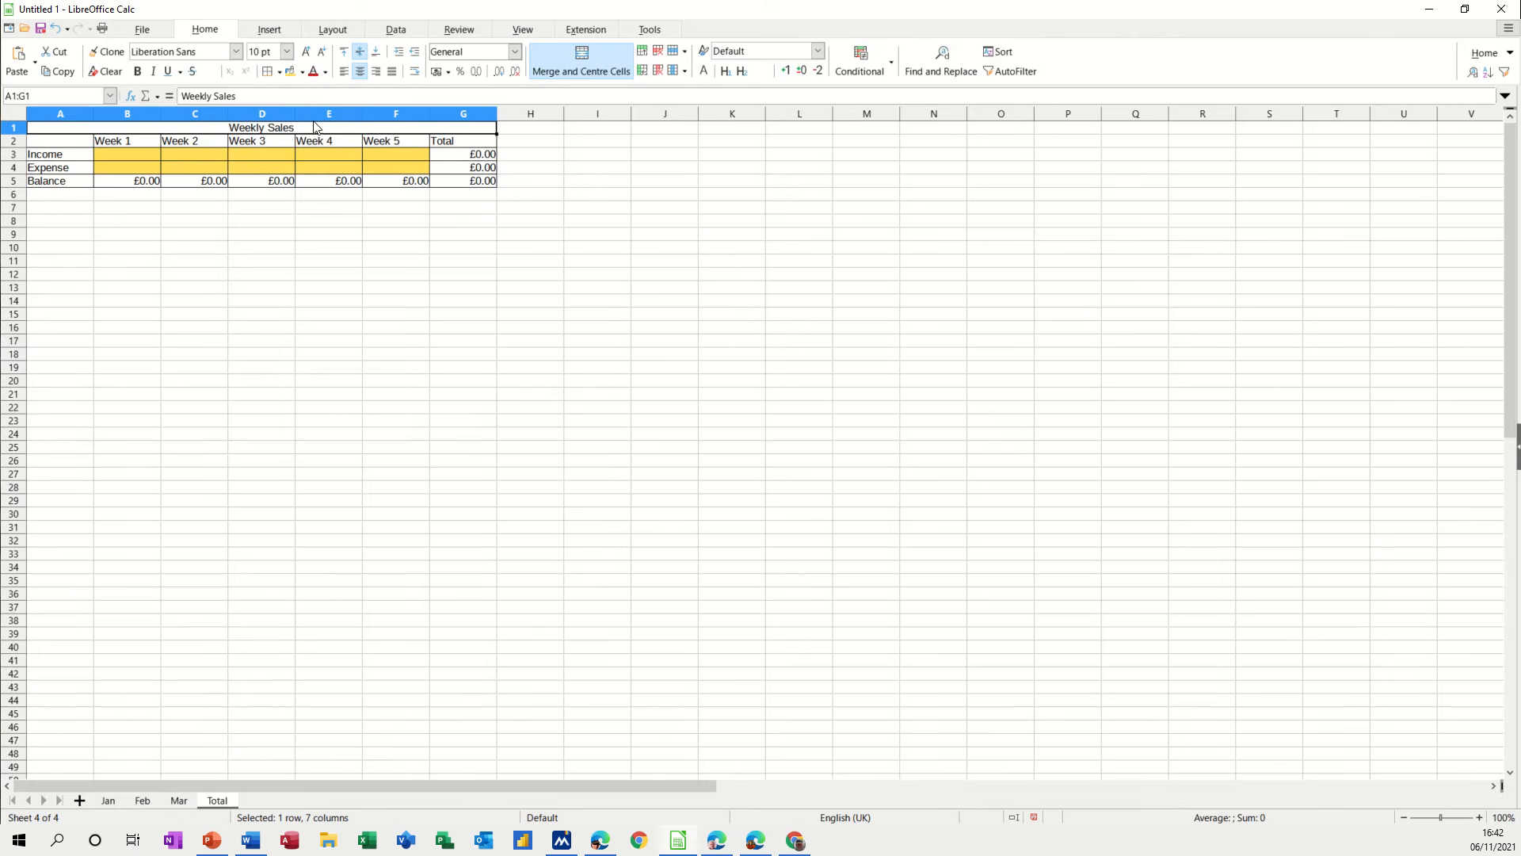
left_click_drag(321, 115, 379, 124)
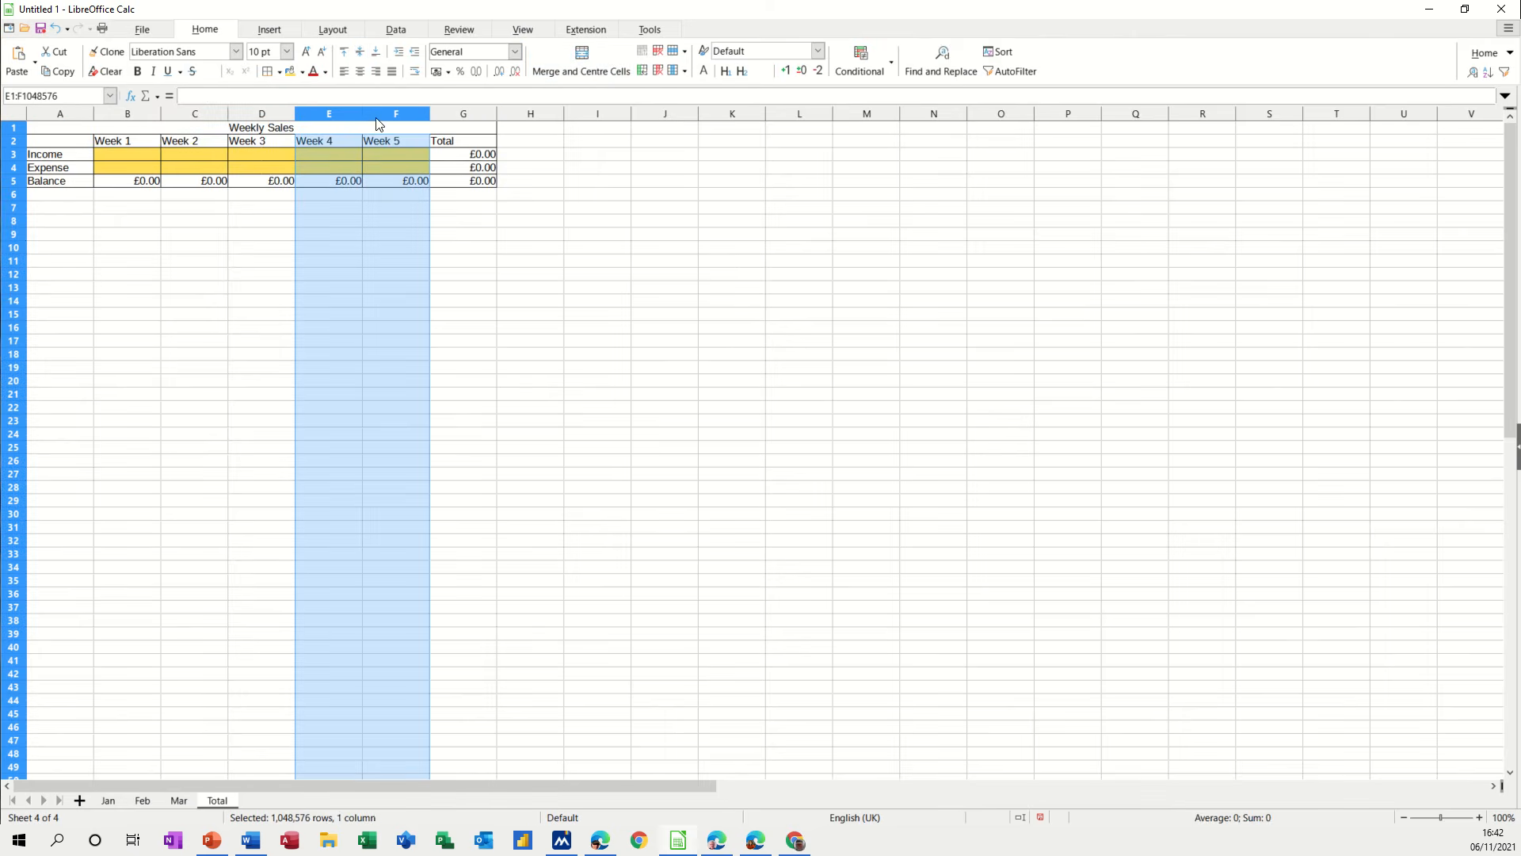
right_click(345, 161)
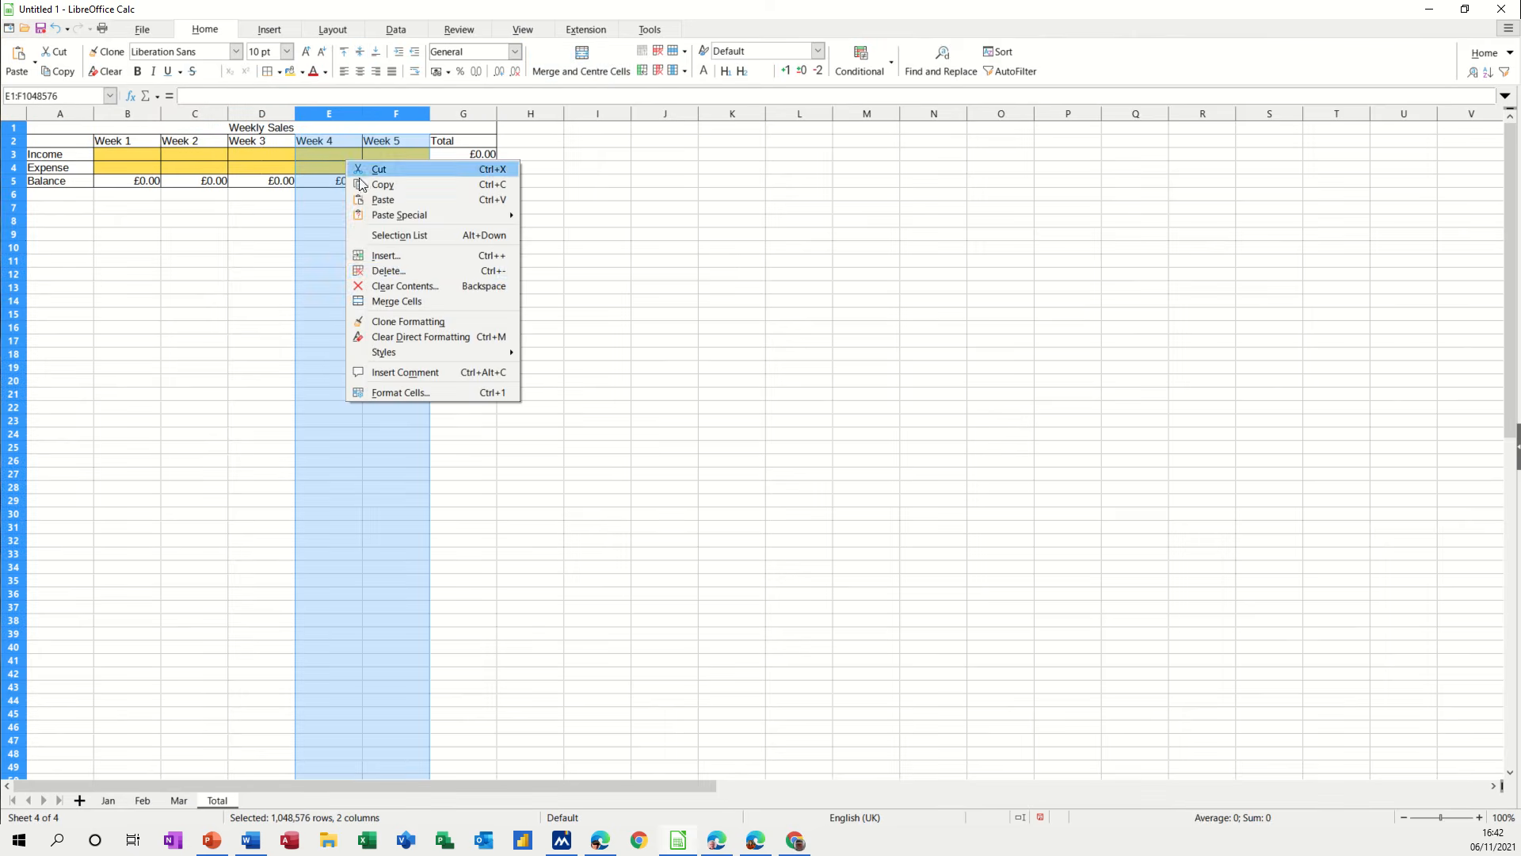
left_click(378, 270)
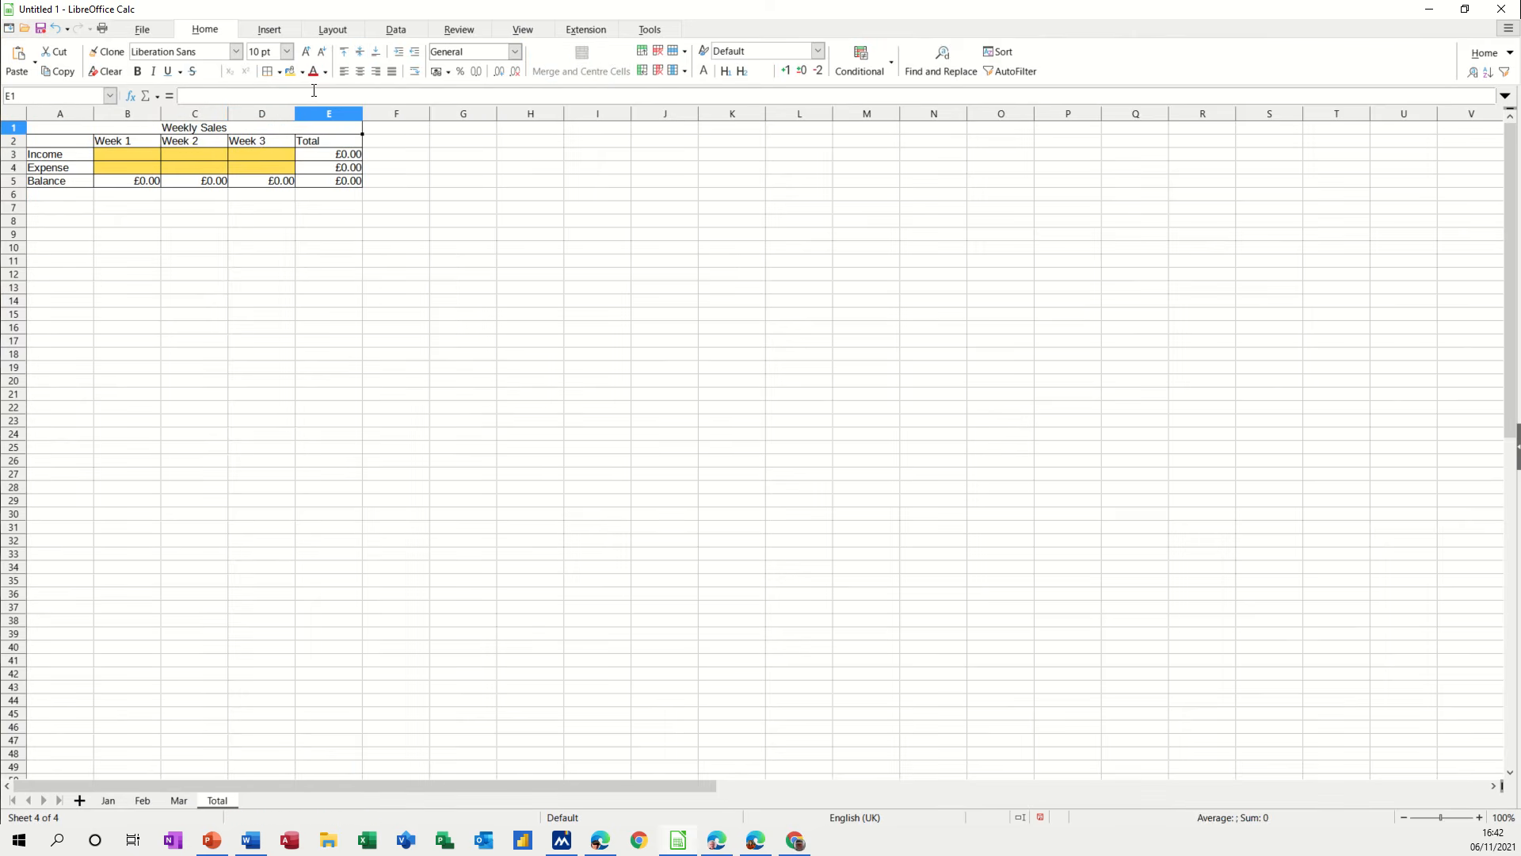
Replace the week headings in B2:D2 of the Total sheet with Jan, Feb and Mar by filling the series from Jan
left_click(144, 146)
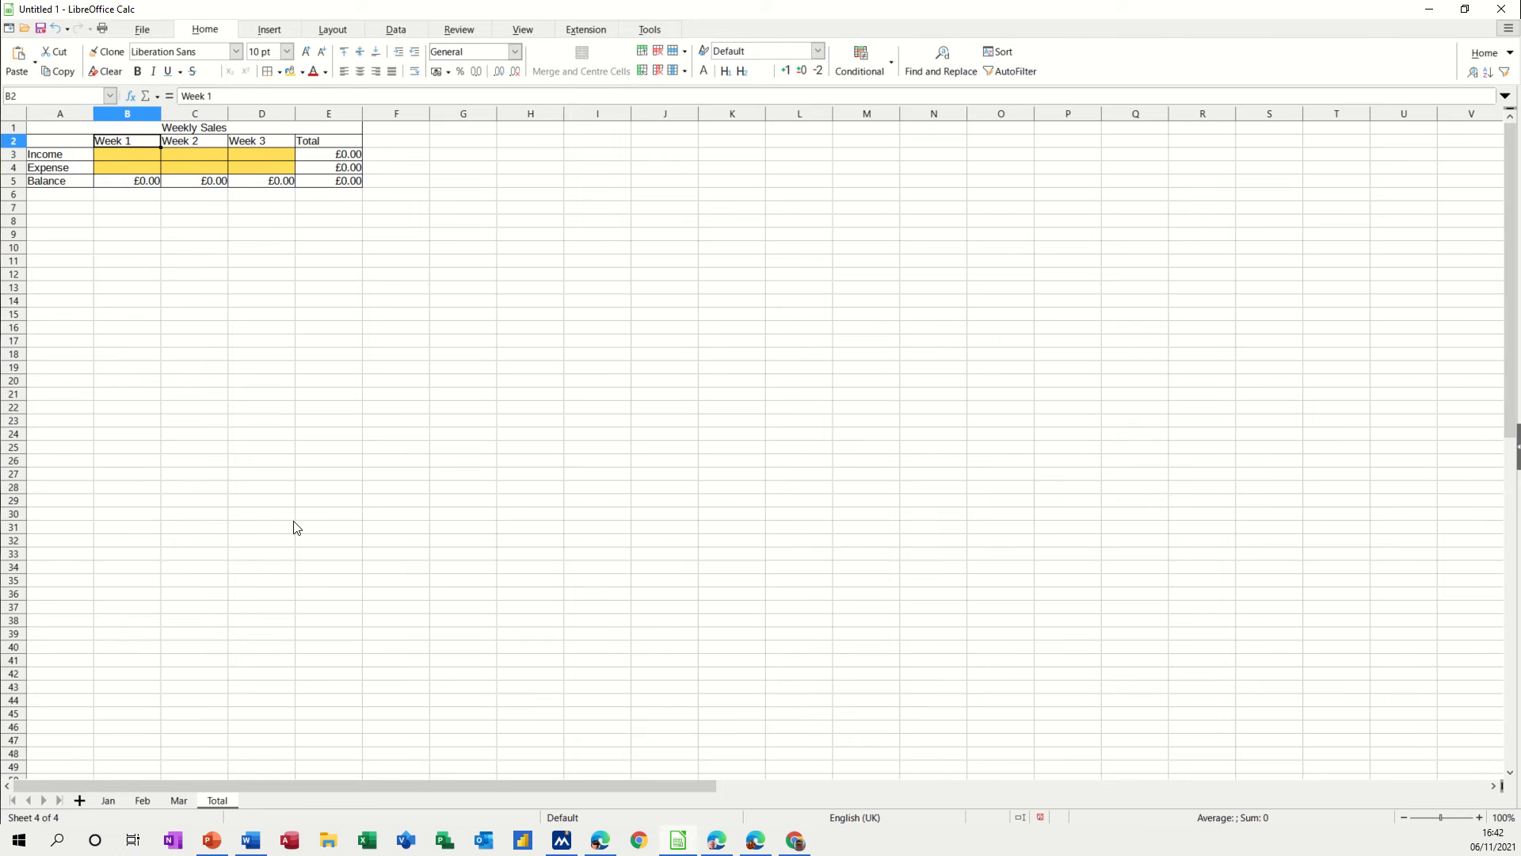
type("Jan")
left_click(167, 299)
left_click(131, 141)
left_click_drag(162, 147, 282, 149)
Link B3 of the Total sheet to the January income total with =$Jan.G3 and copy the formula down to B4
left_click(123, 152)
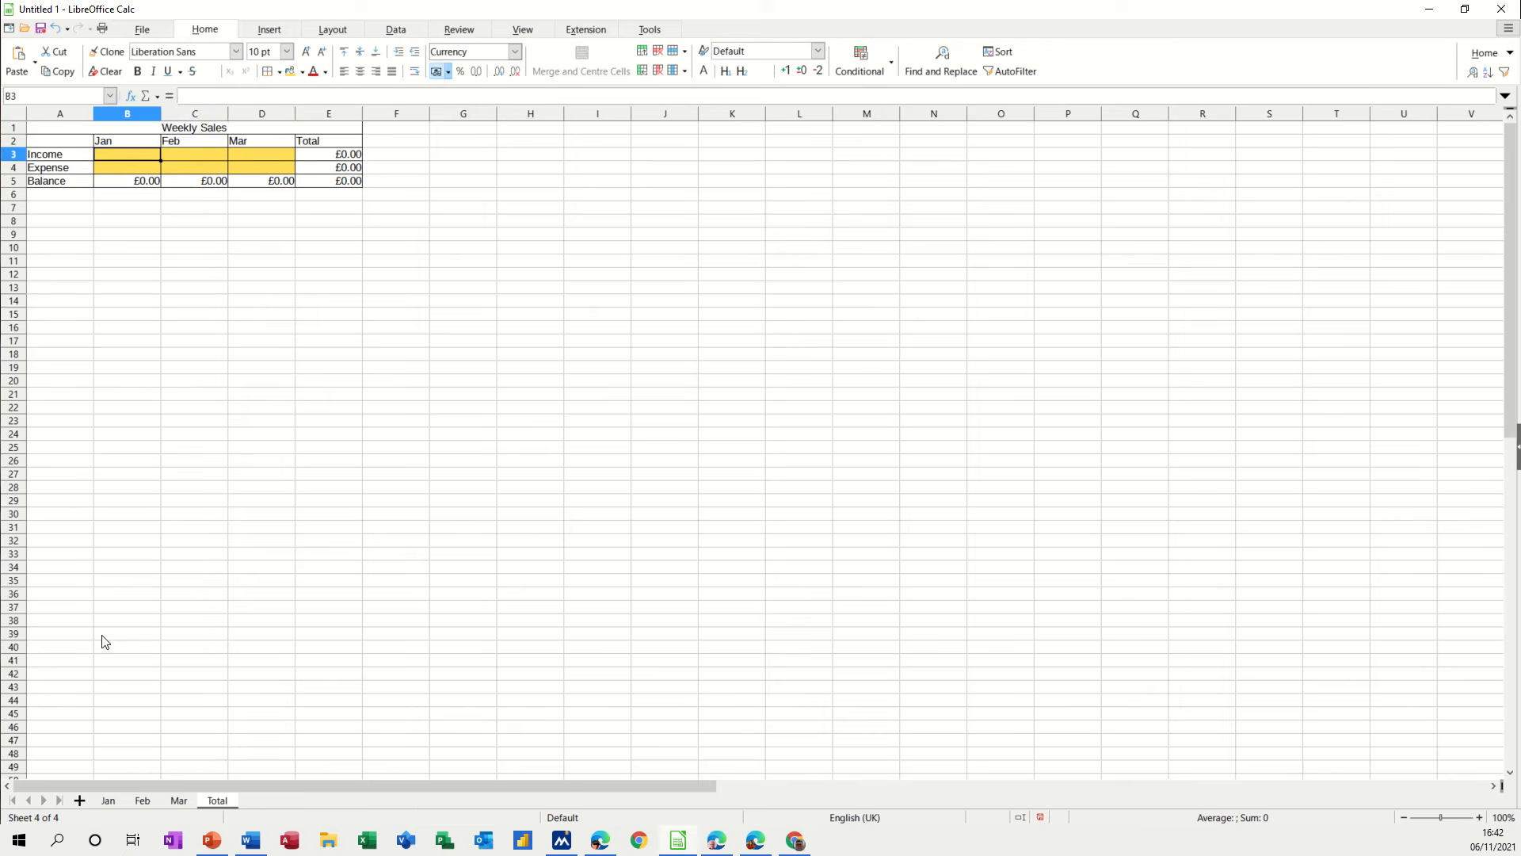
left_click(106, 804)
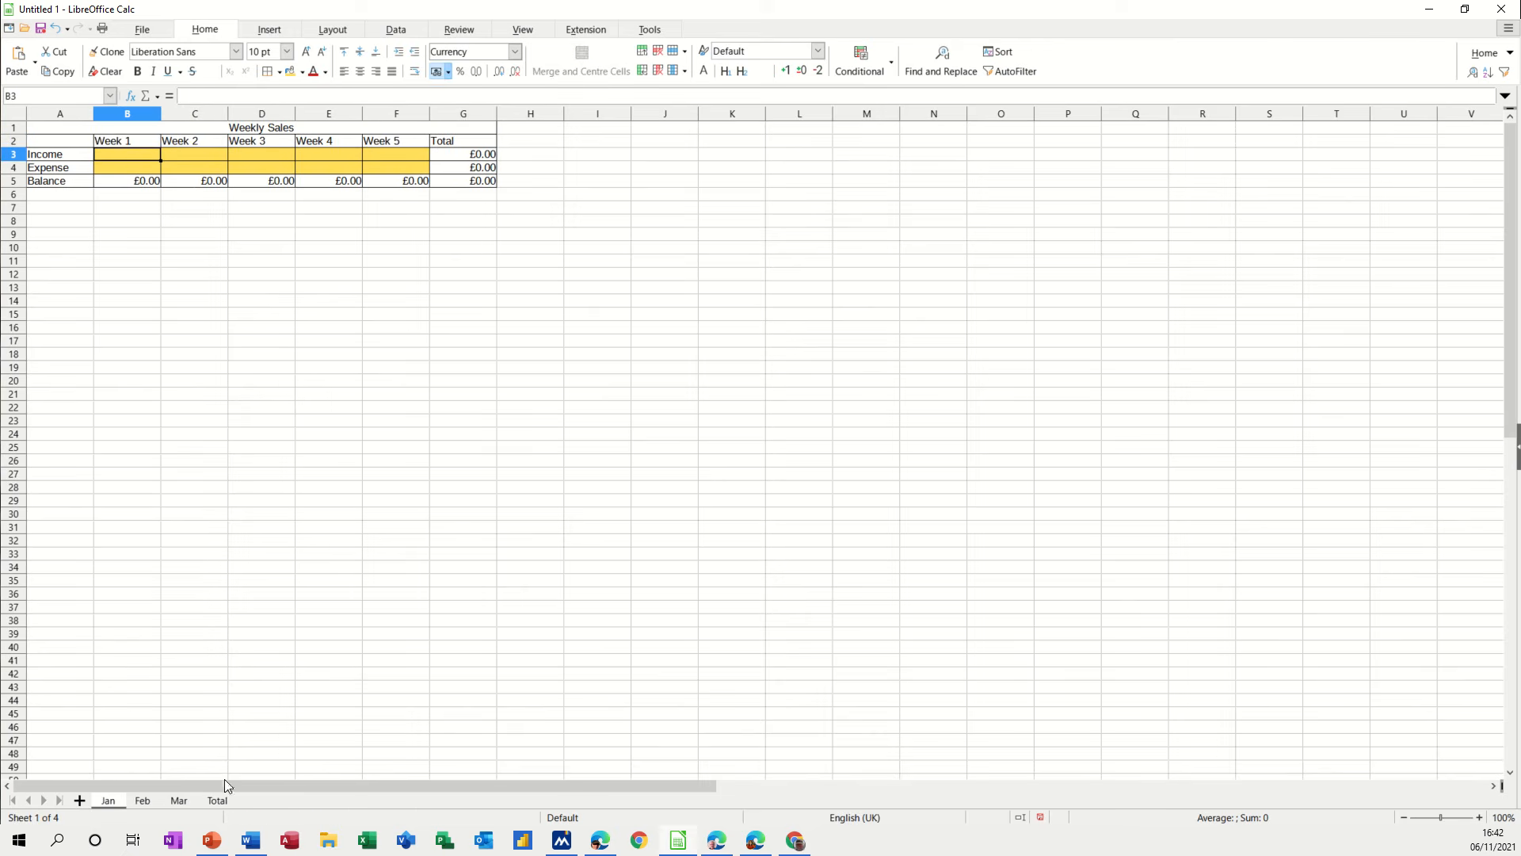
left_click(219, 800)
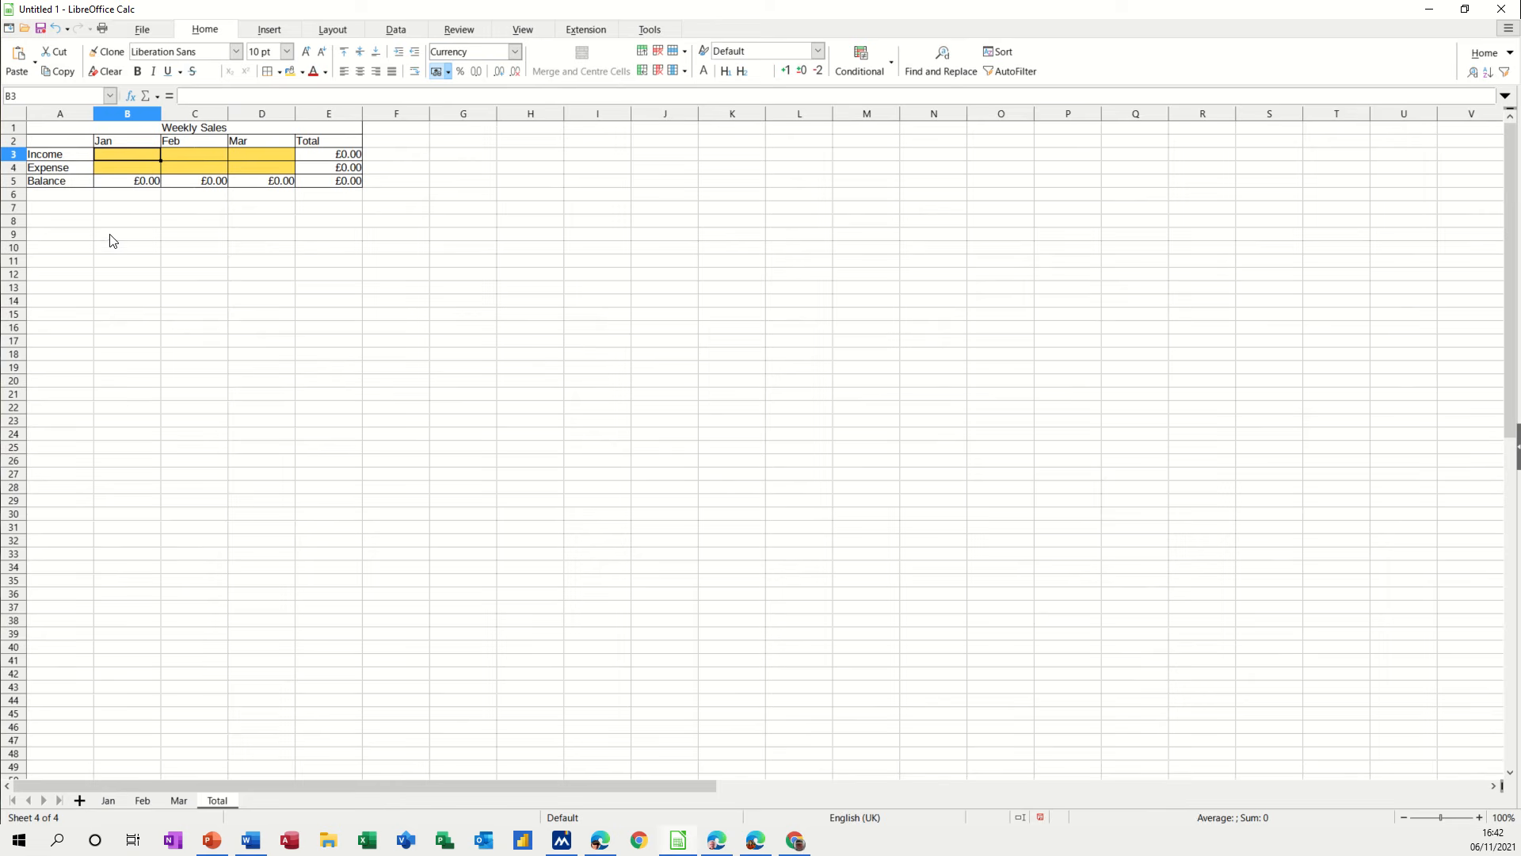
left_click(110, 798)
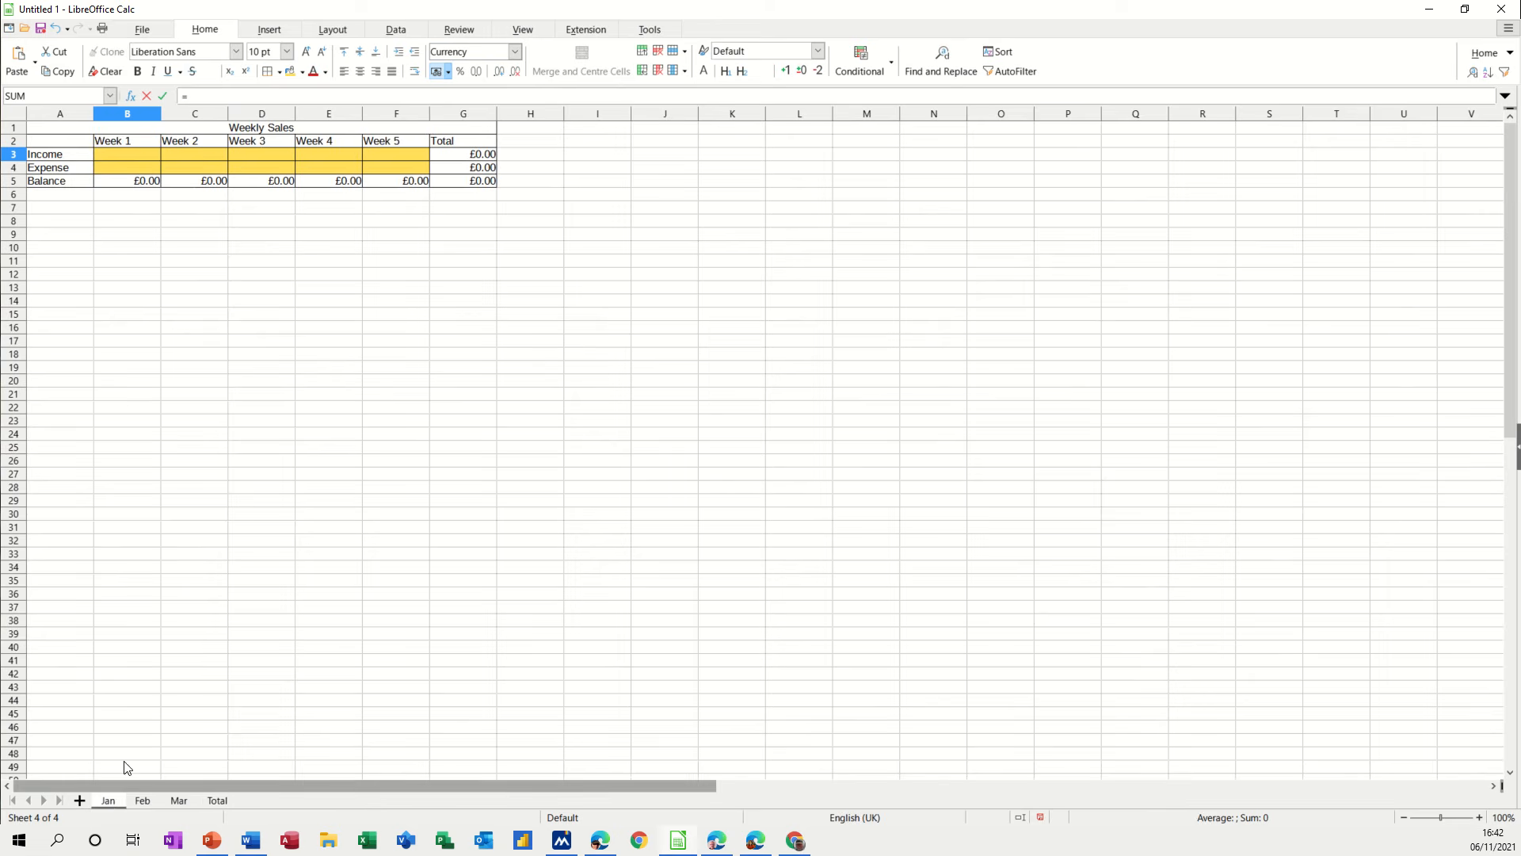
left_click(448, 156)
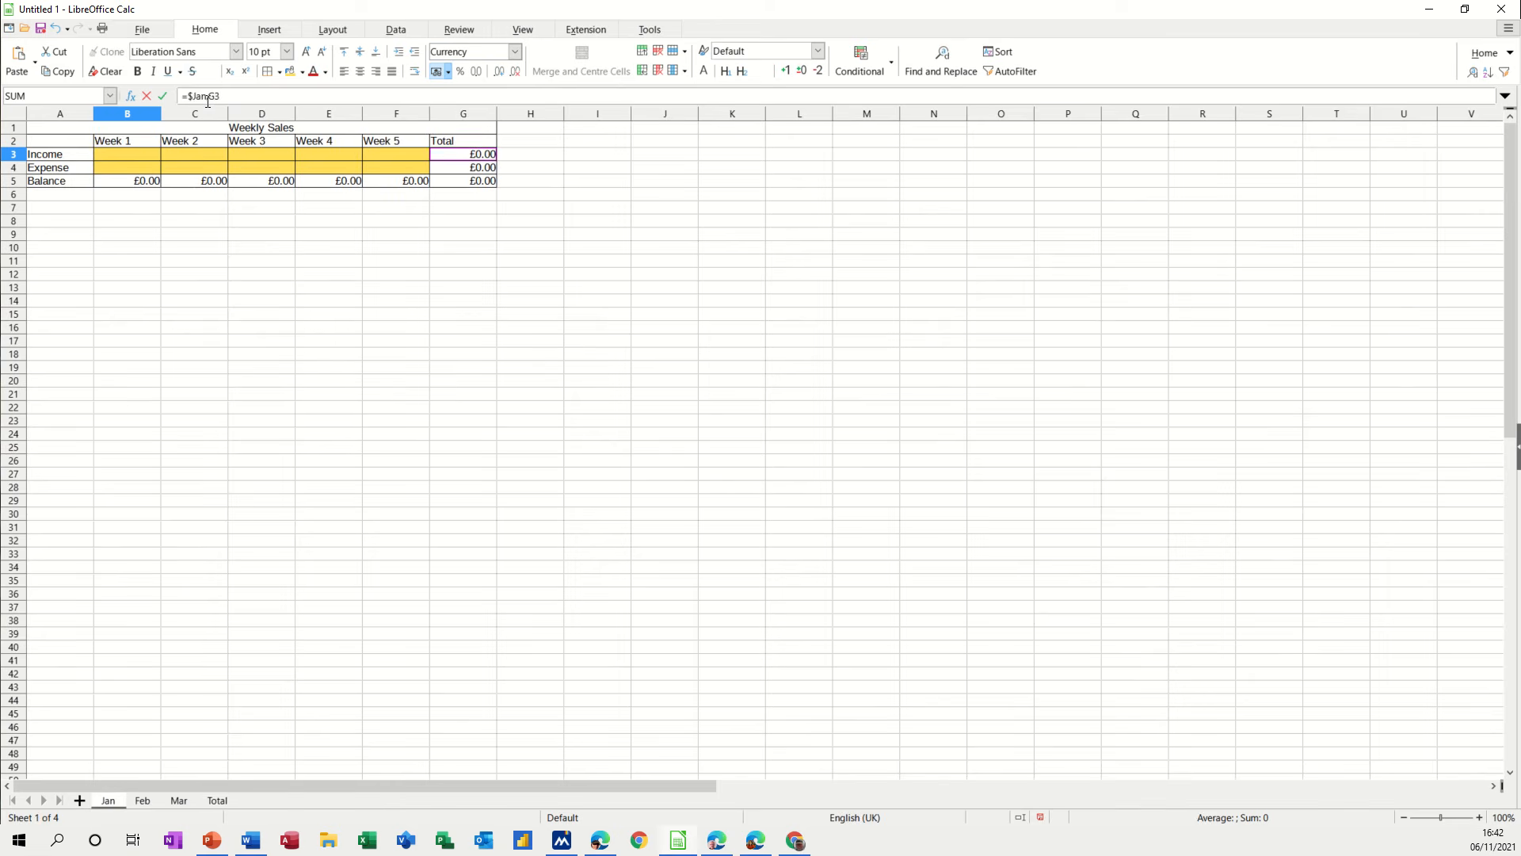
left_click(162, 96)
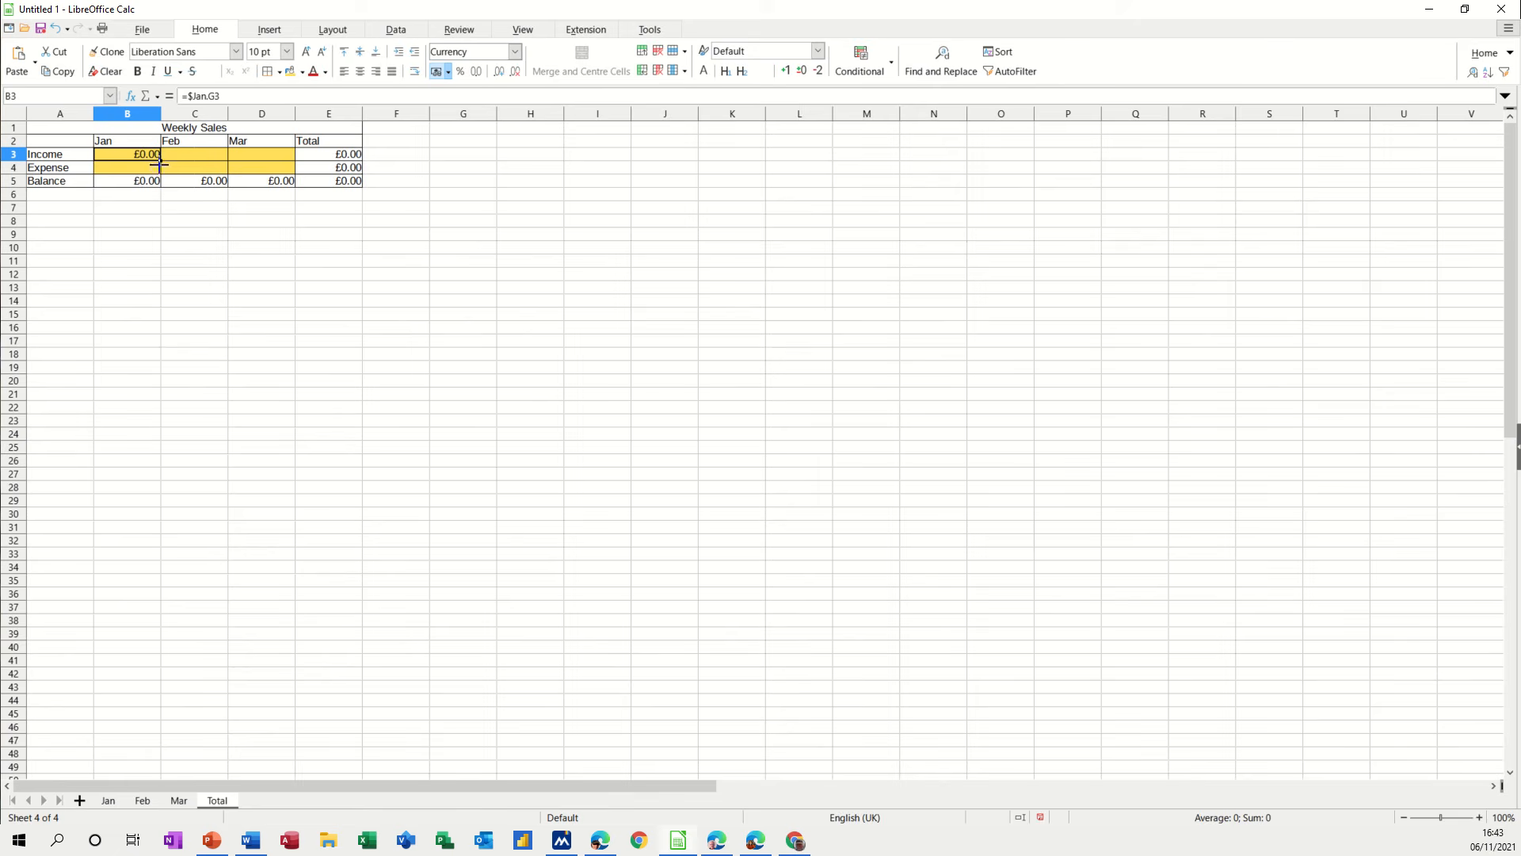
left_click_drag(160, 164, 157, 171)
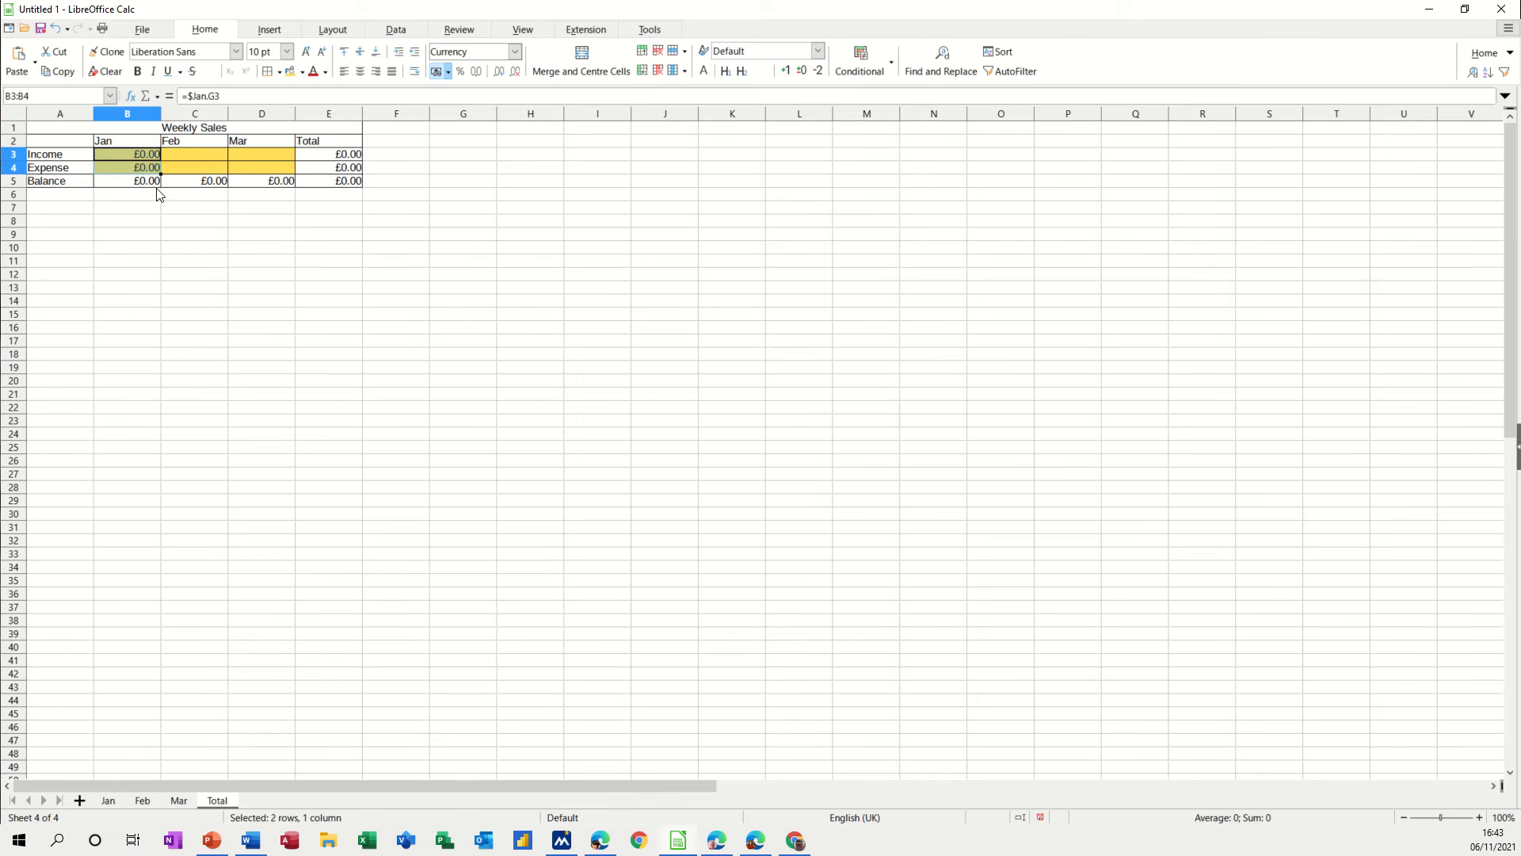
Link C3 of the Total sheet to the February income total with =$Feb.G3 and copy the formula down to C4
left_click(183, 152)
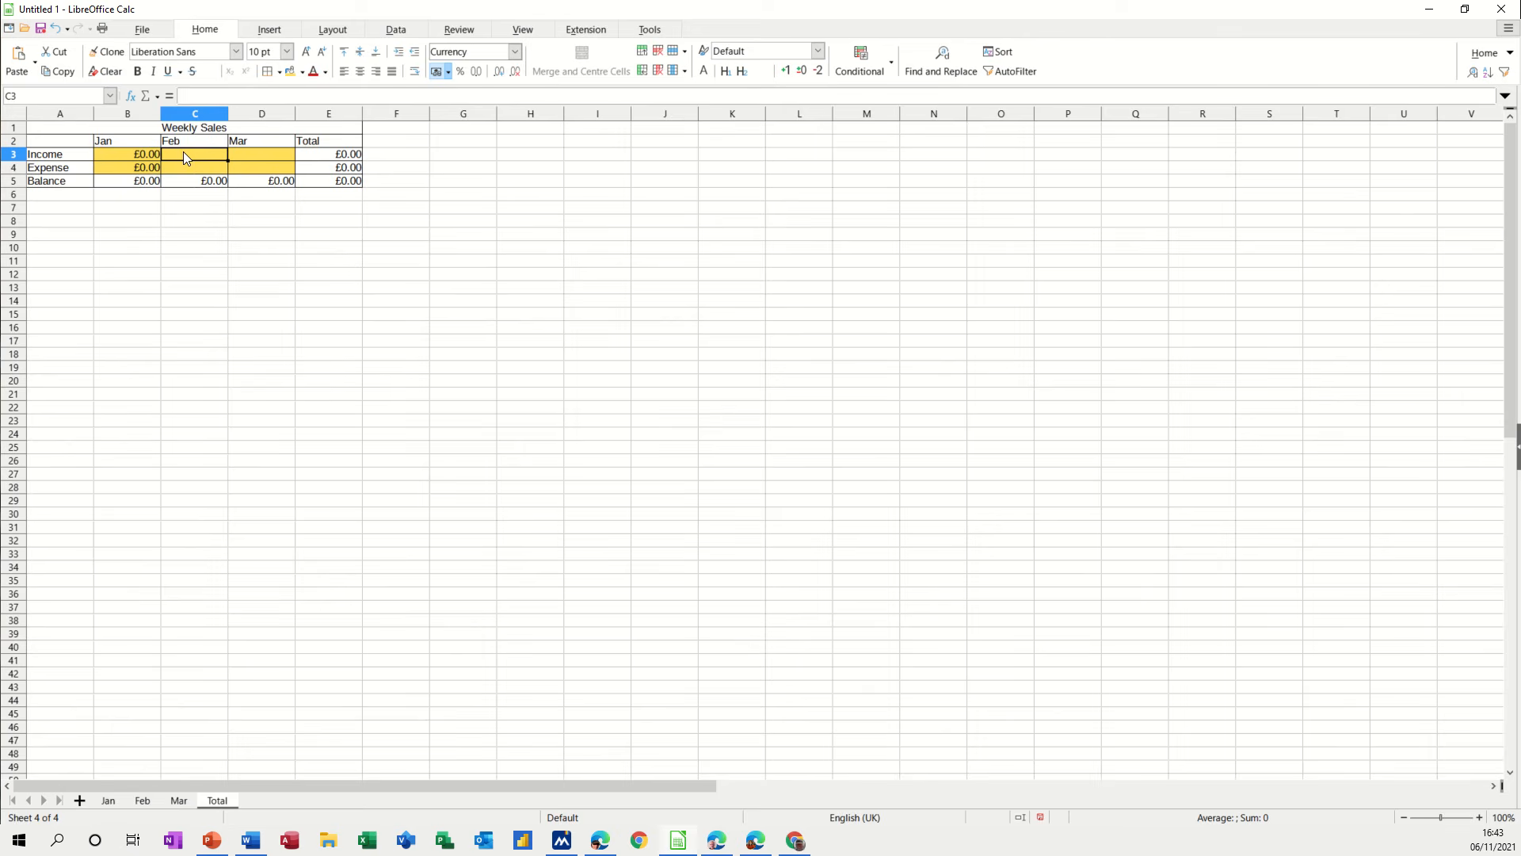
type("=")
left_click(144, 801)
left_click(442, 158)
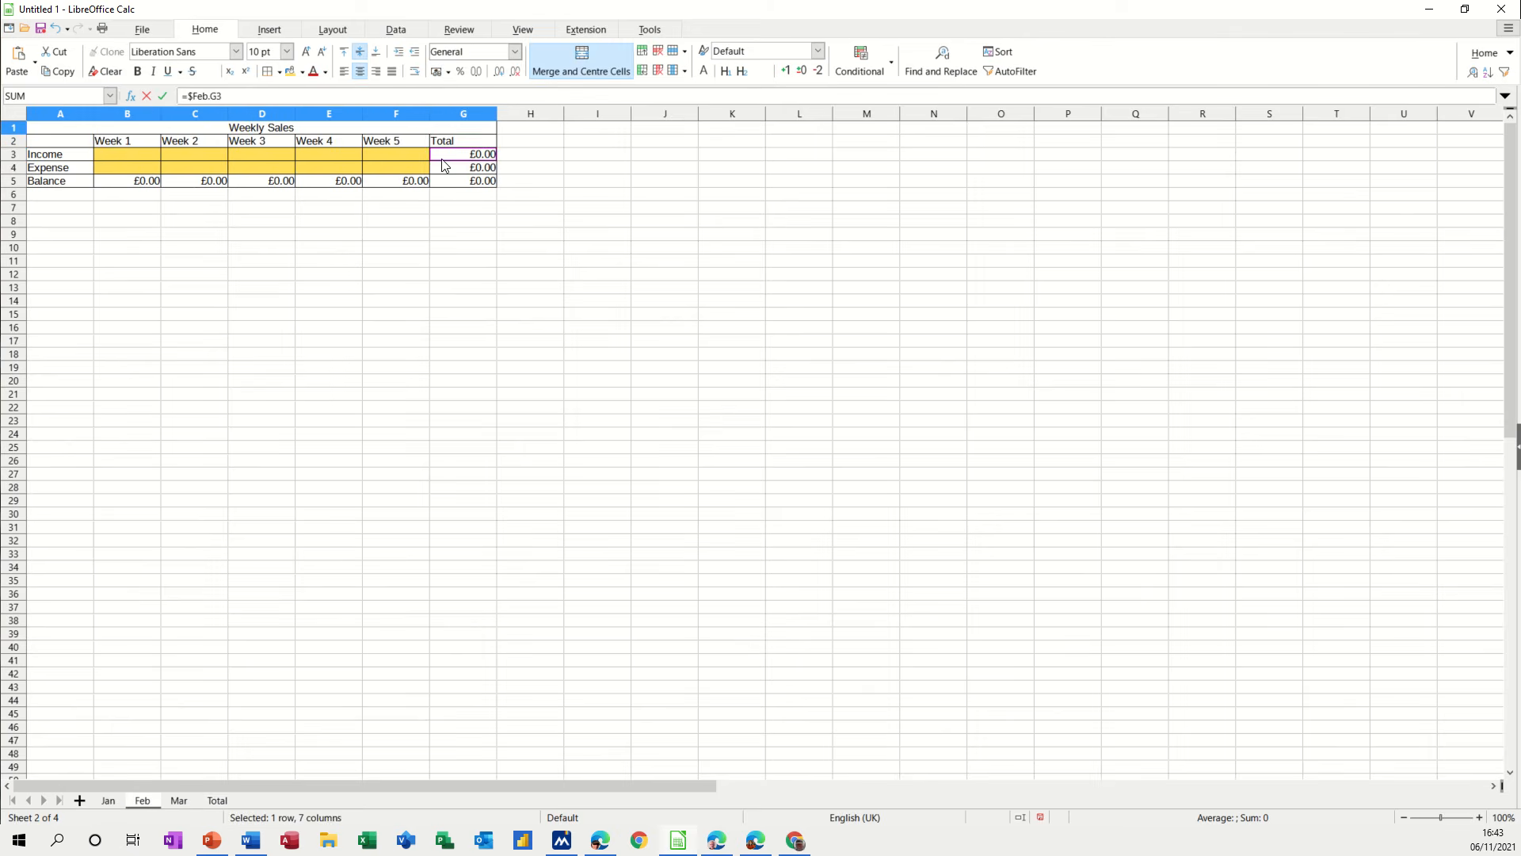
left_click(162, 97)
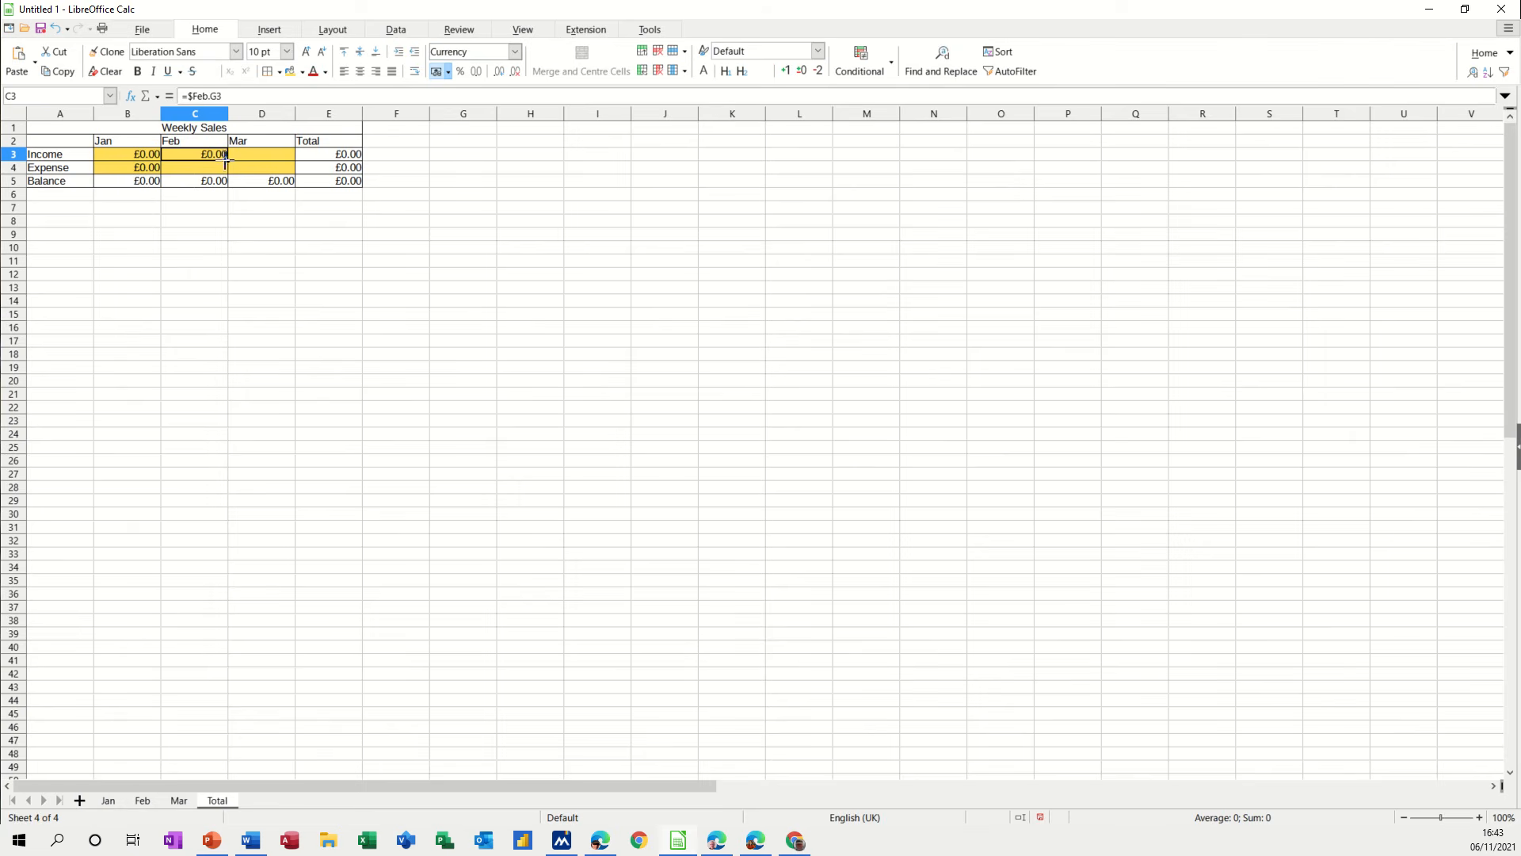
left_click_drag(226, 158, 227, 170)
Link D3 of the Total sheet to the March income total with =$Mar.G3 and copy the formula down to D4
left_click(263, 155)
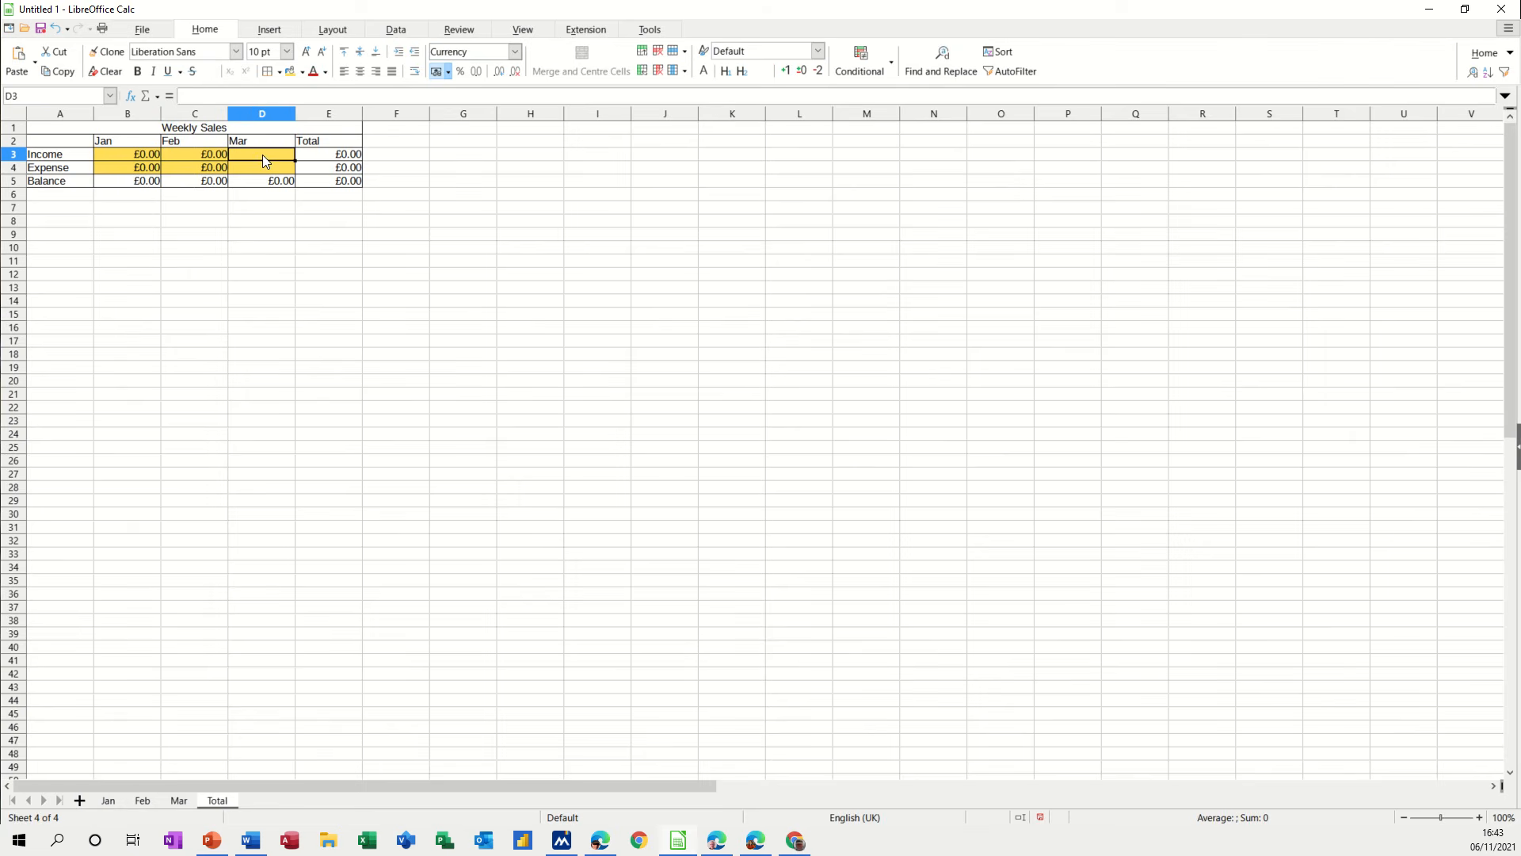
type("=")
left_click(179, 801)
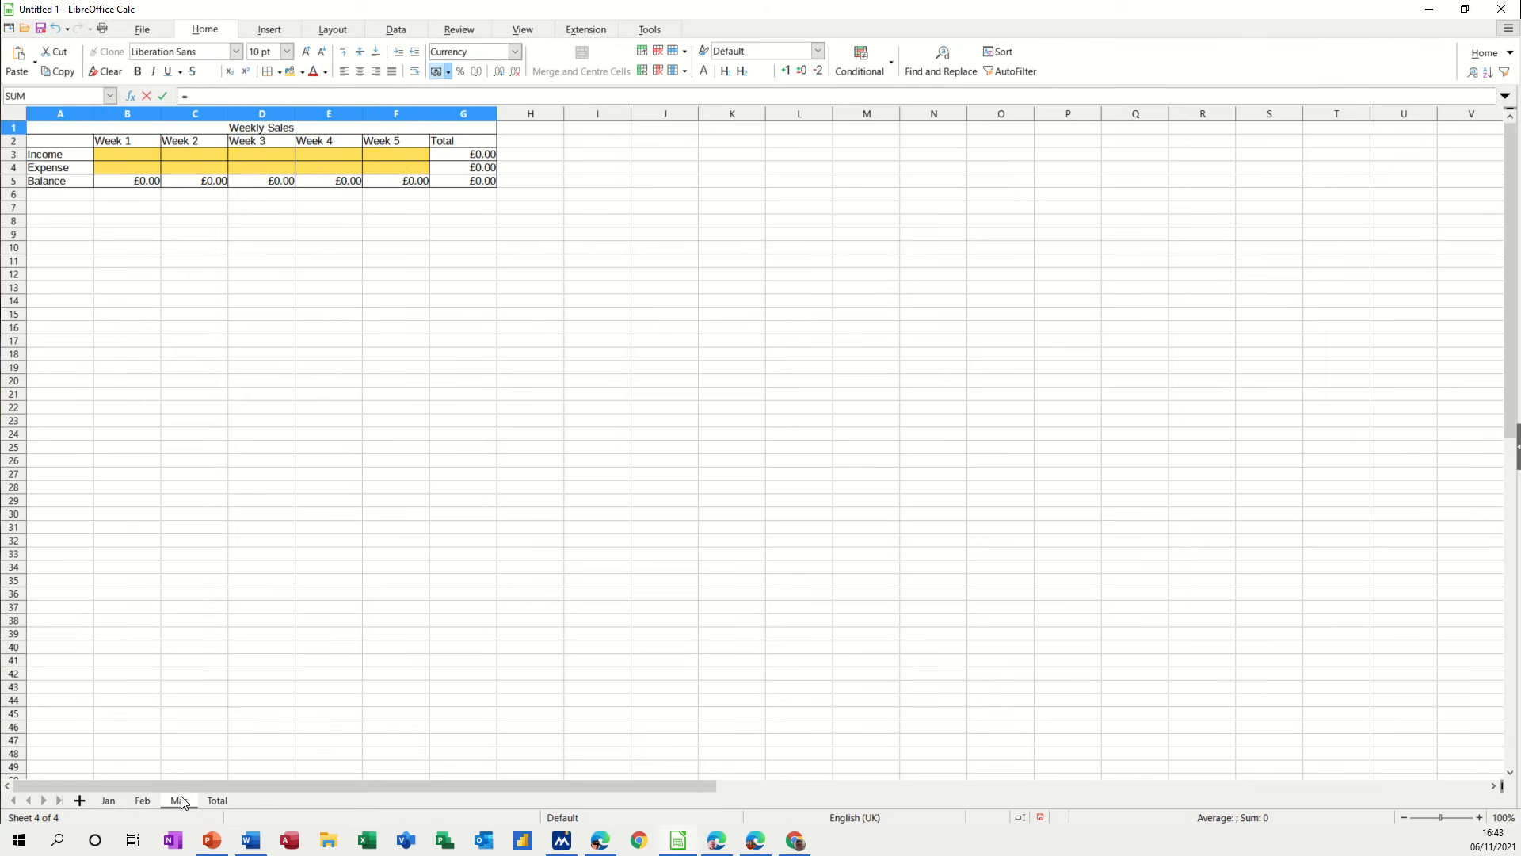
left_click(462, 155)
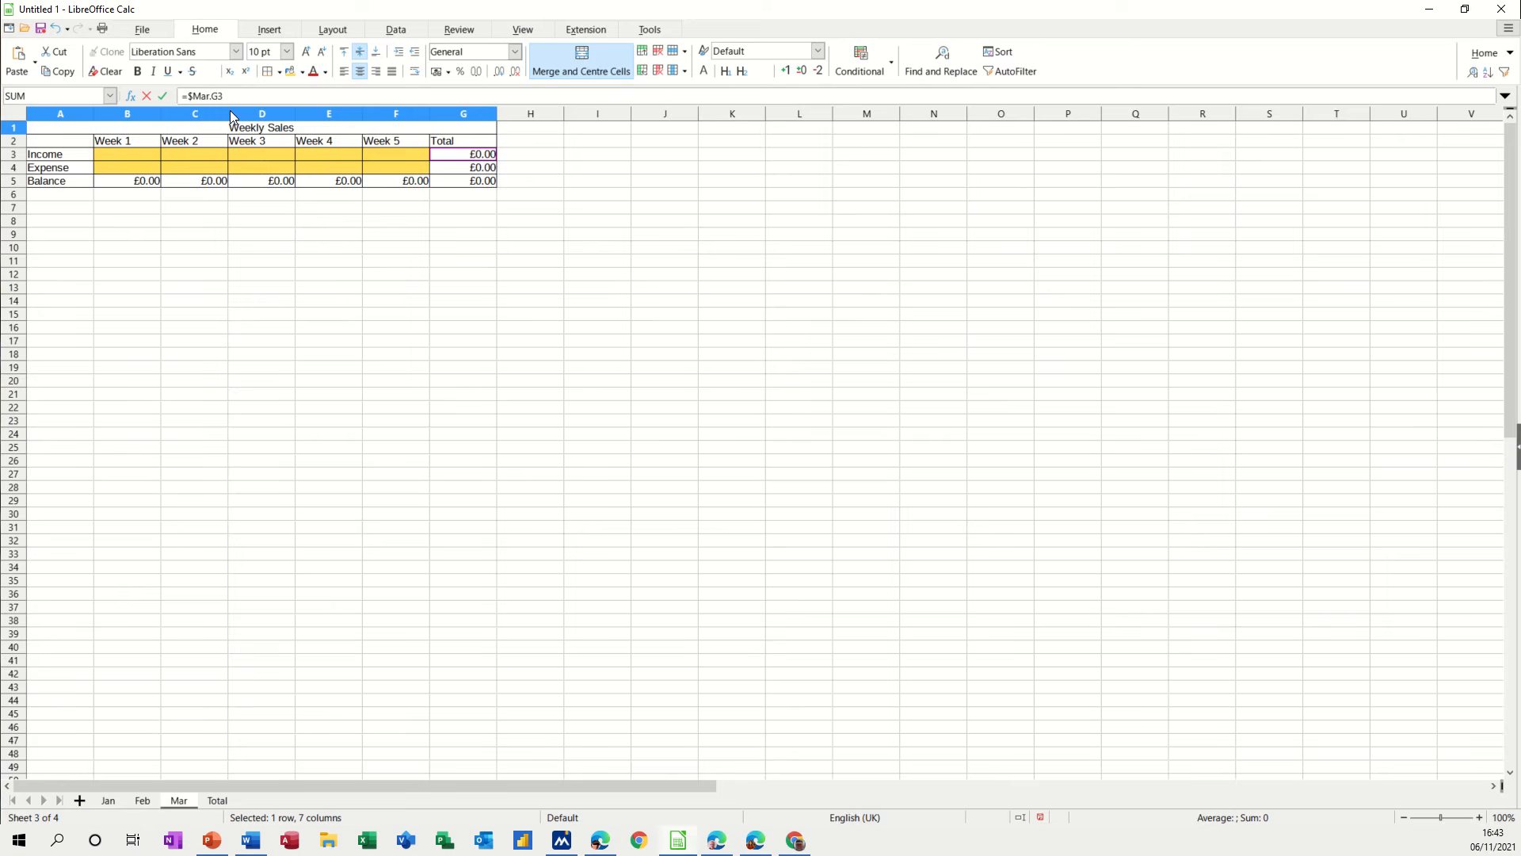
left_click(163, 97)
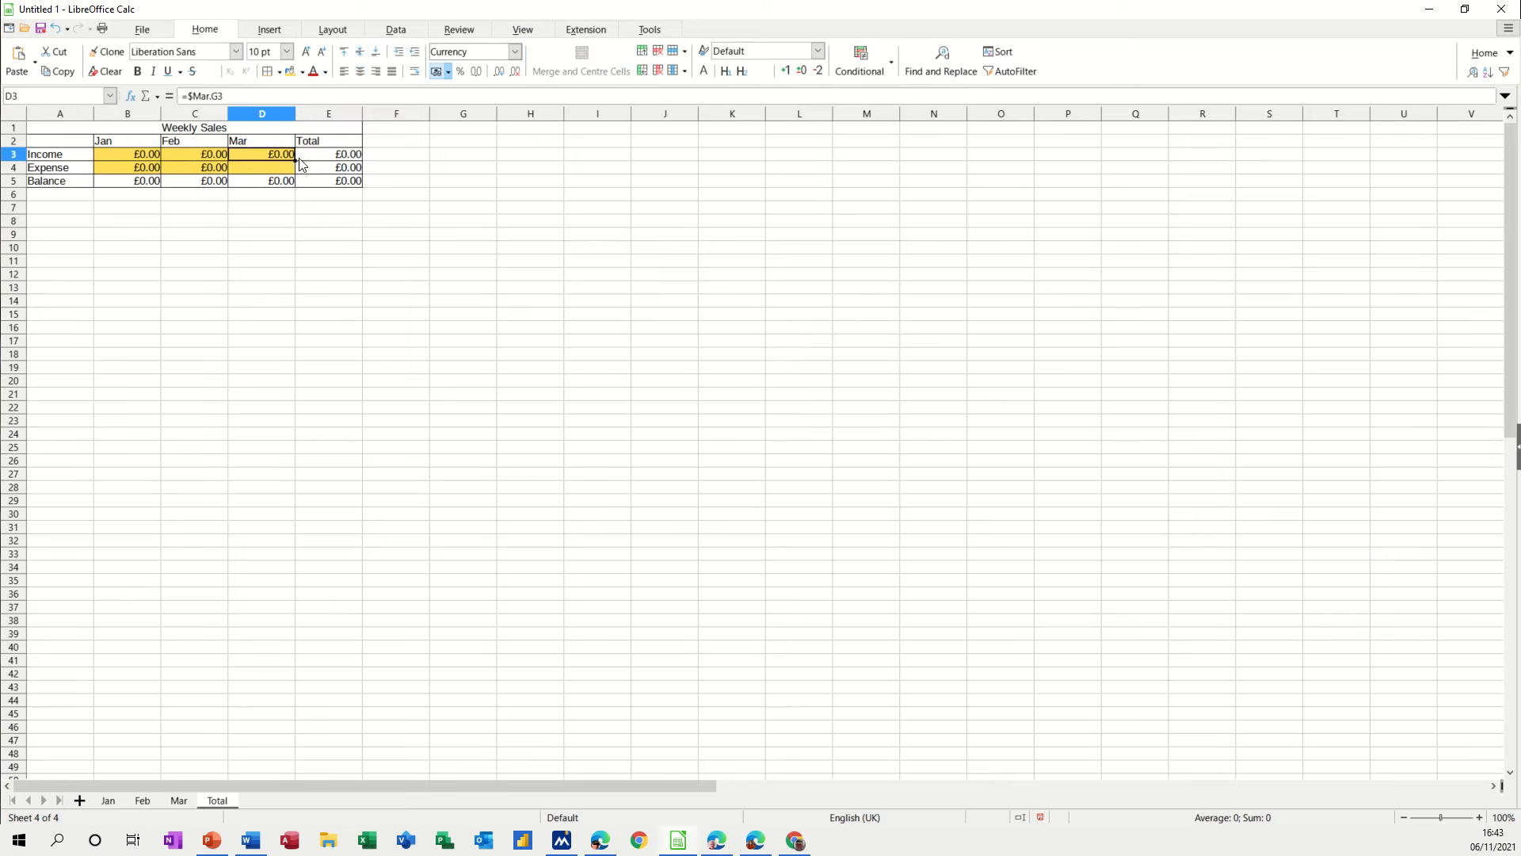
left_click_drag(298, 168, 298, 175)
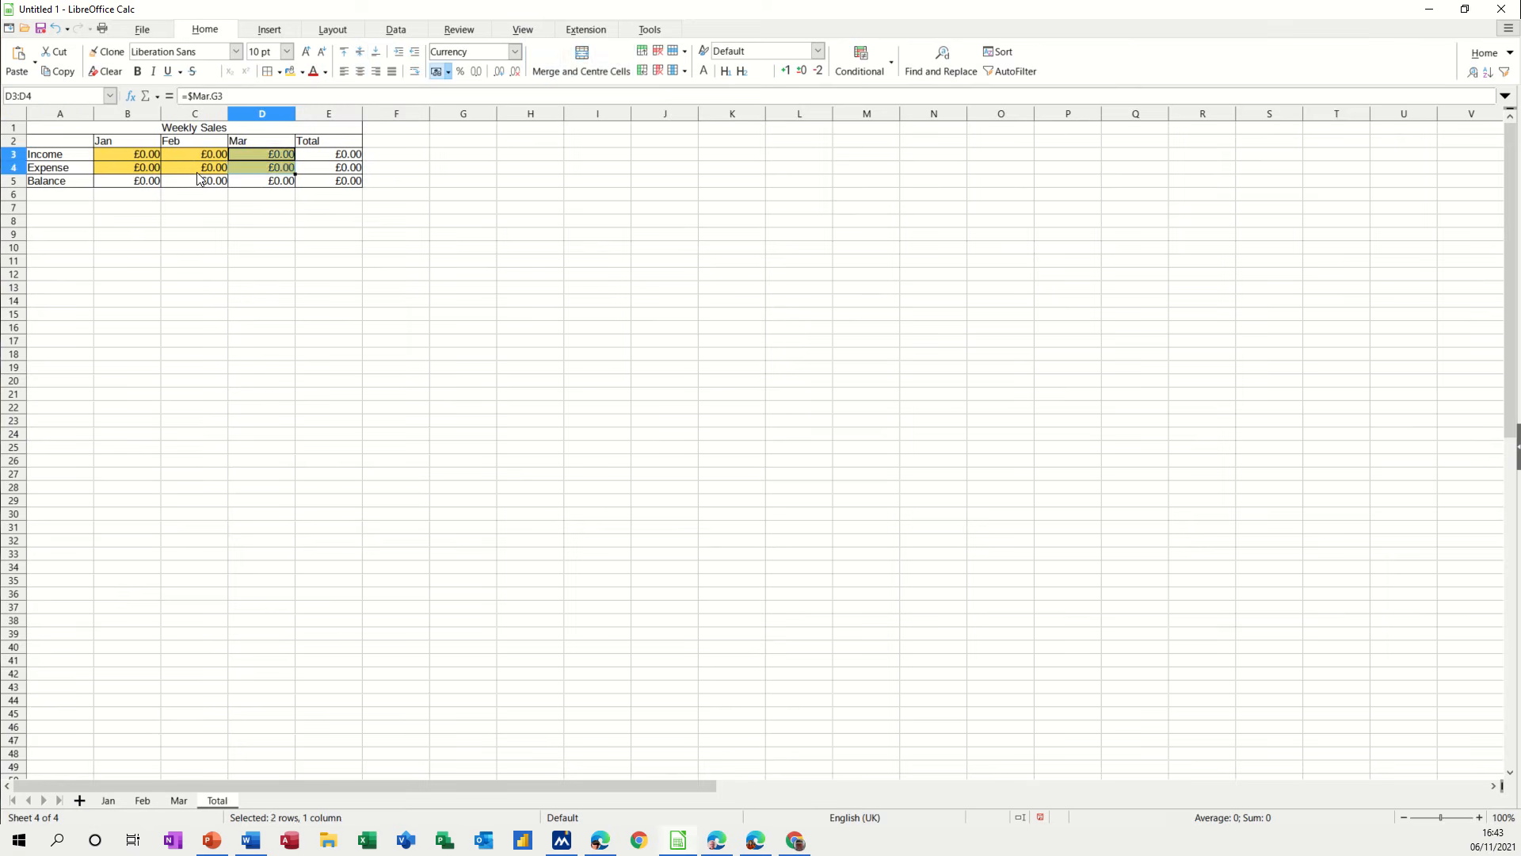
left_click(150, 251)
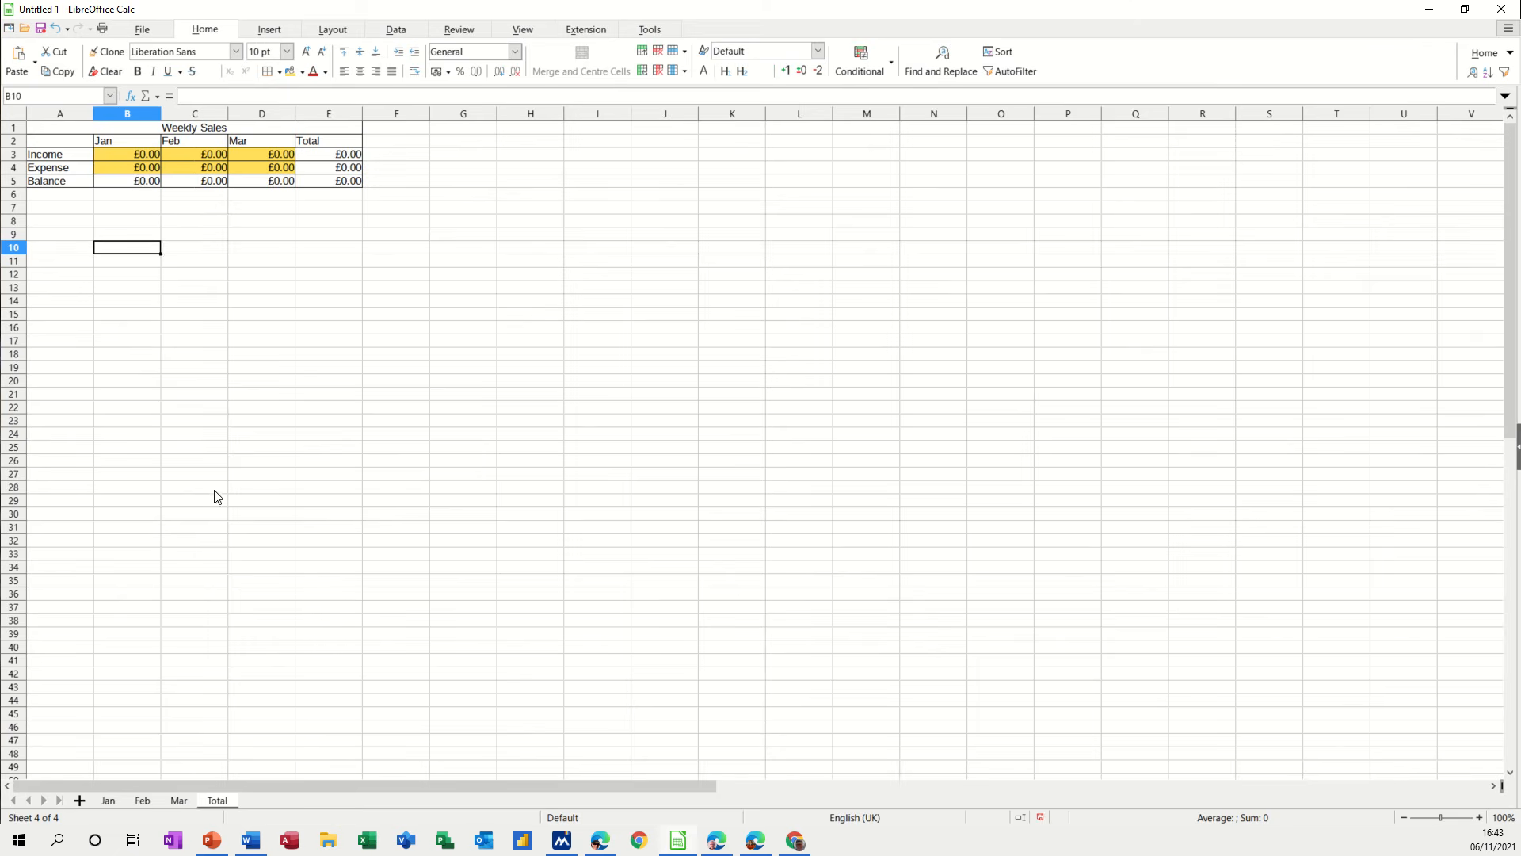
Enter an income of 10 and an expense of 5 for Week 1 on the Jan sheet
left_click(111, 801)
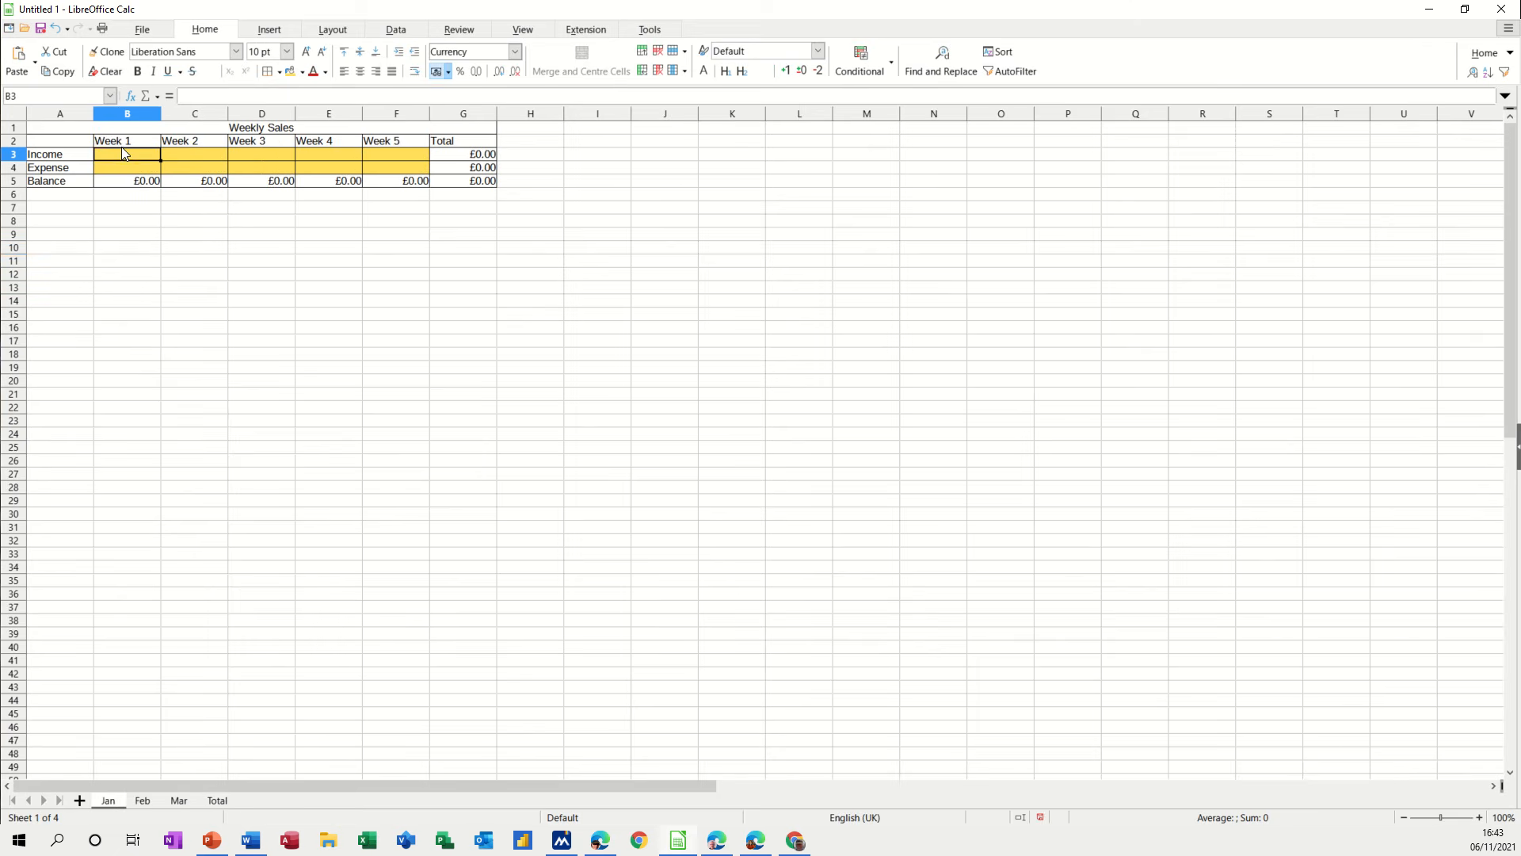
type("10")
key("Return")
type("5")
left_click(116, 208)
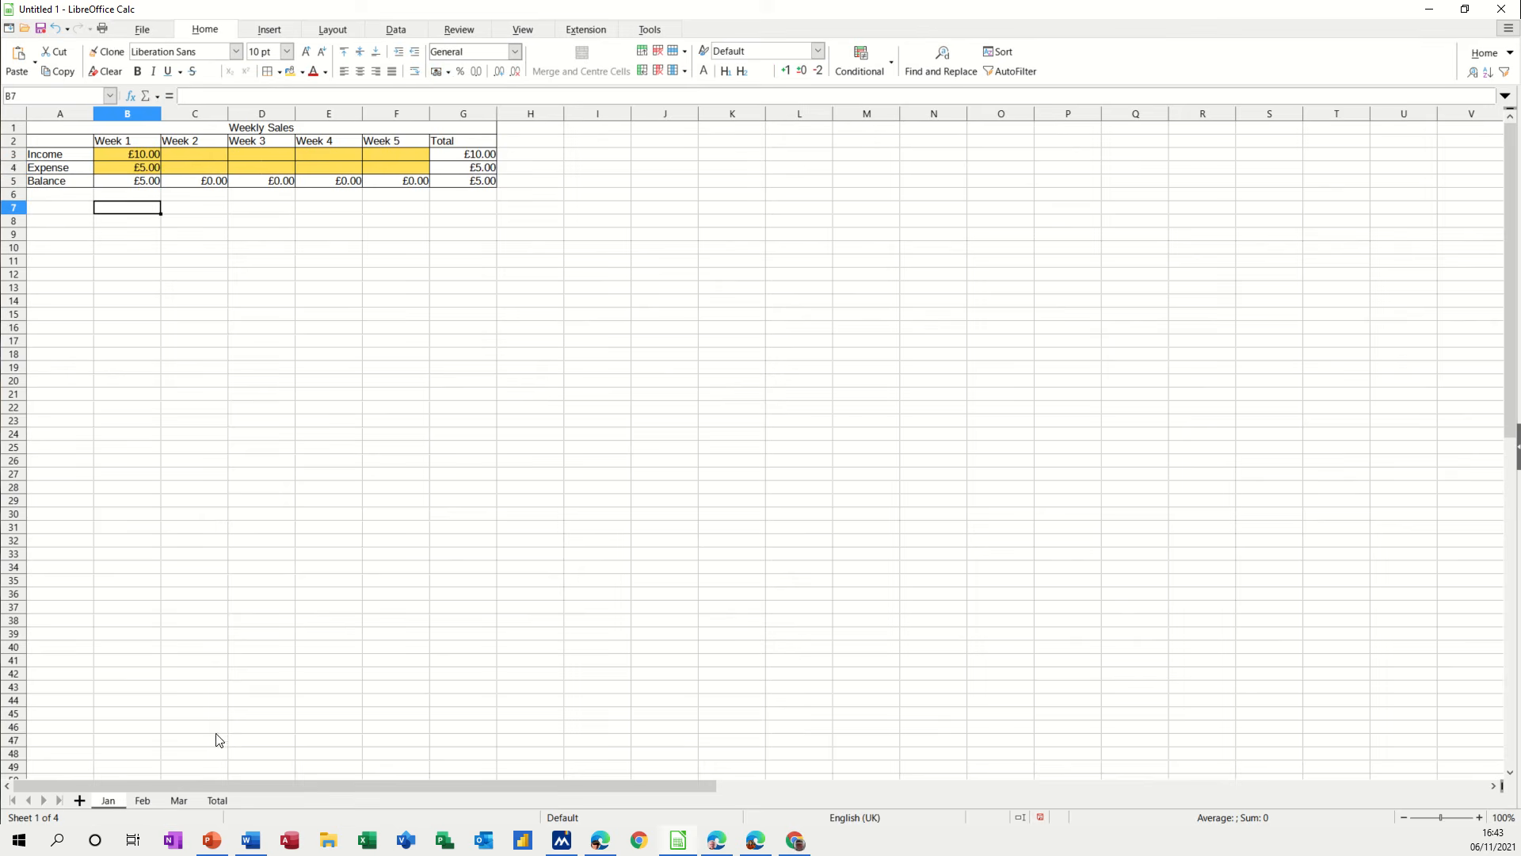
Enter an income of 10 and an expense of 5 for Week 1 on the Feb sheet
left_click(152, 796)
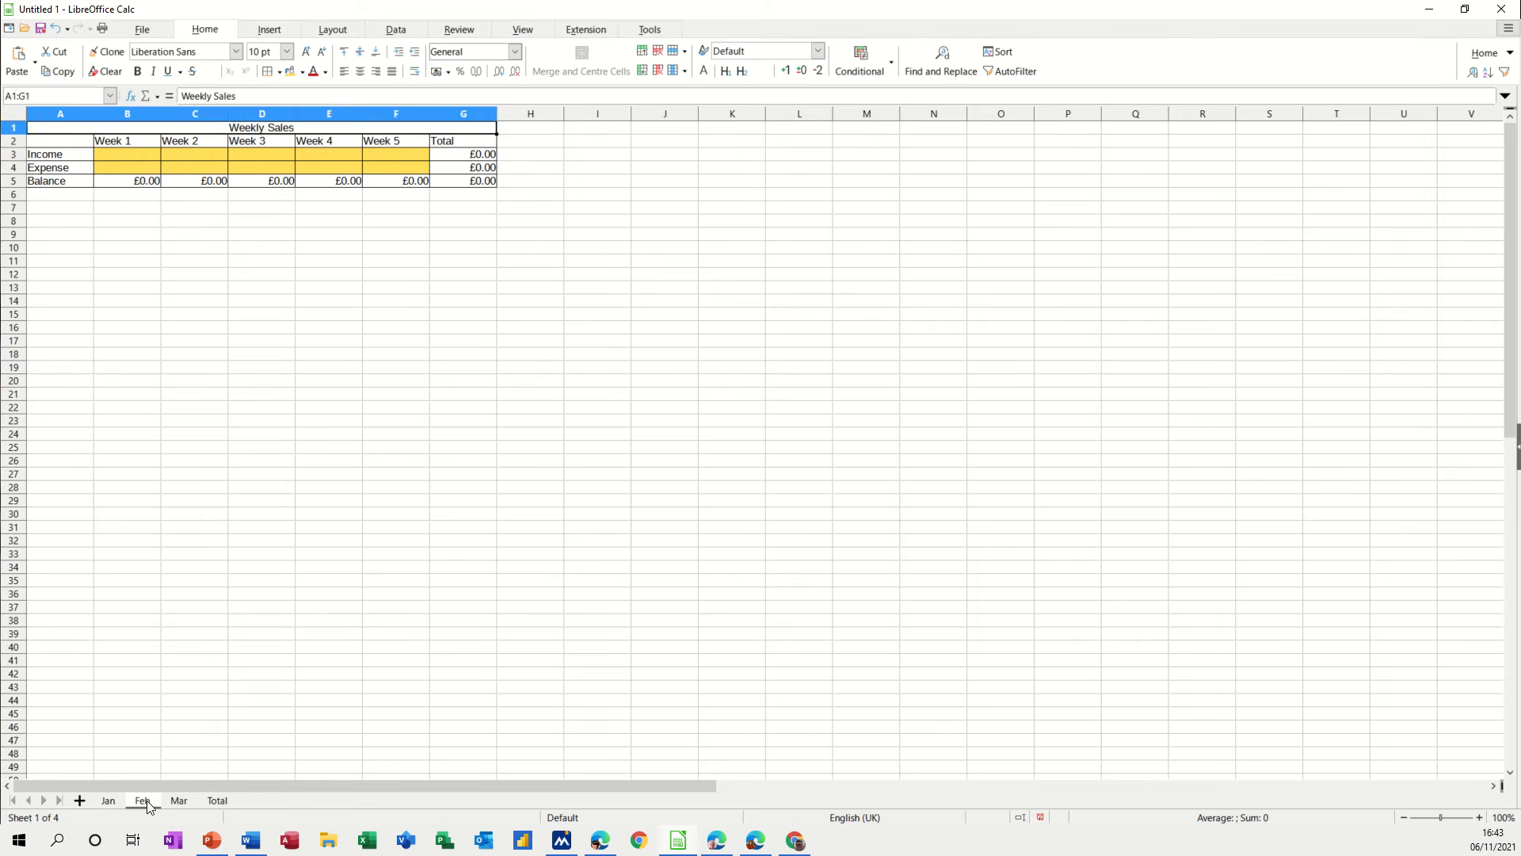
left_click(112, 154)
type("10")
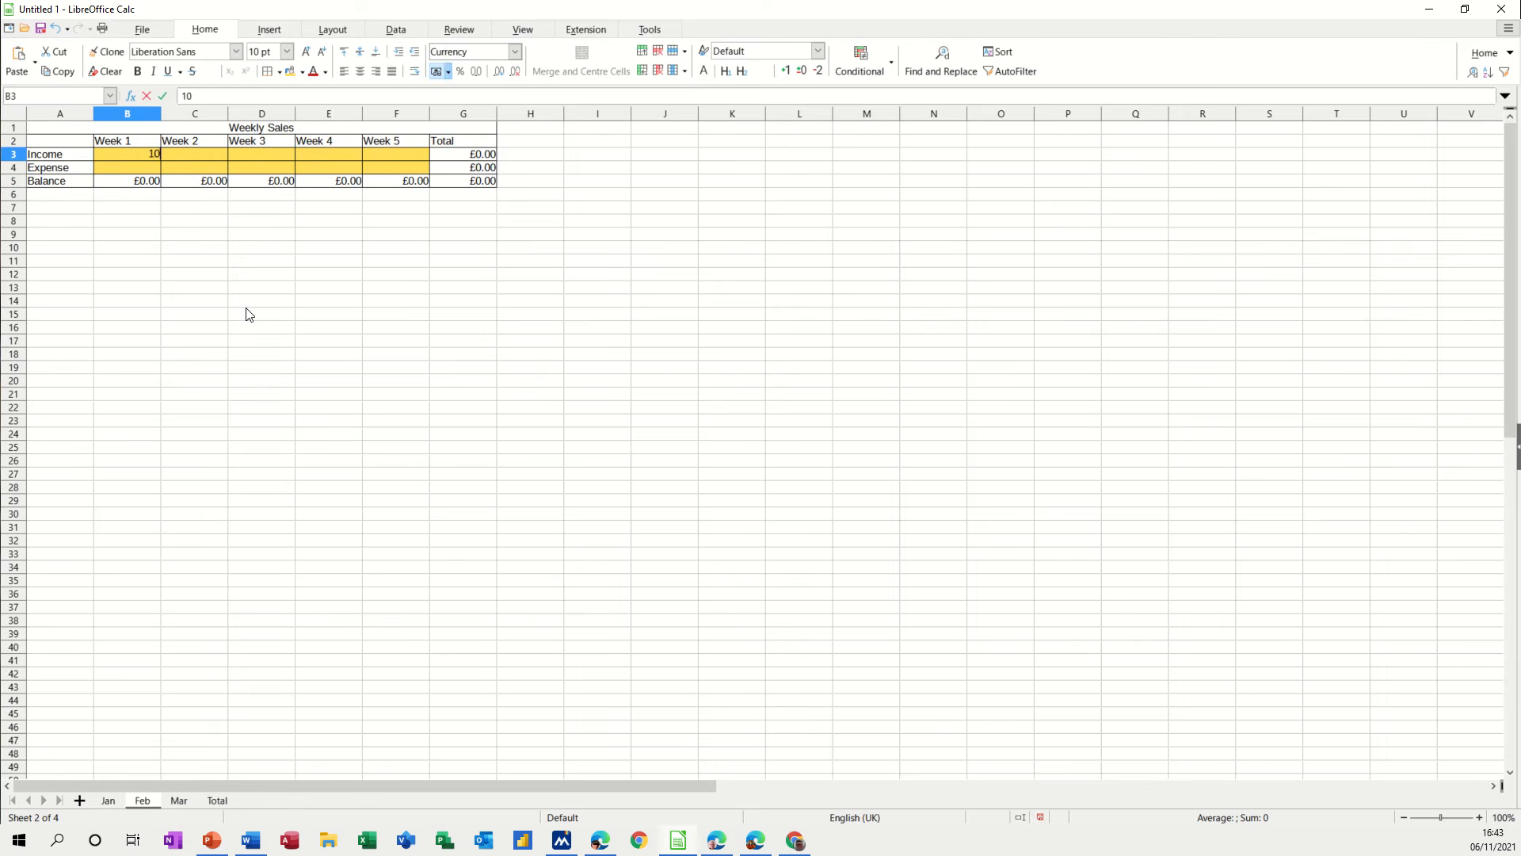
key("Return")
type("5")
left_click(249, 315)
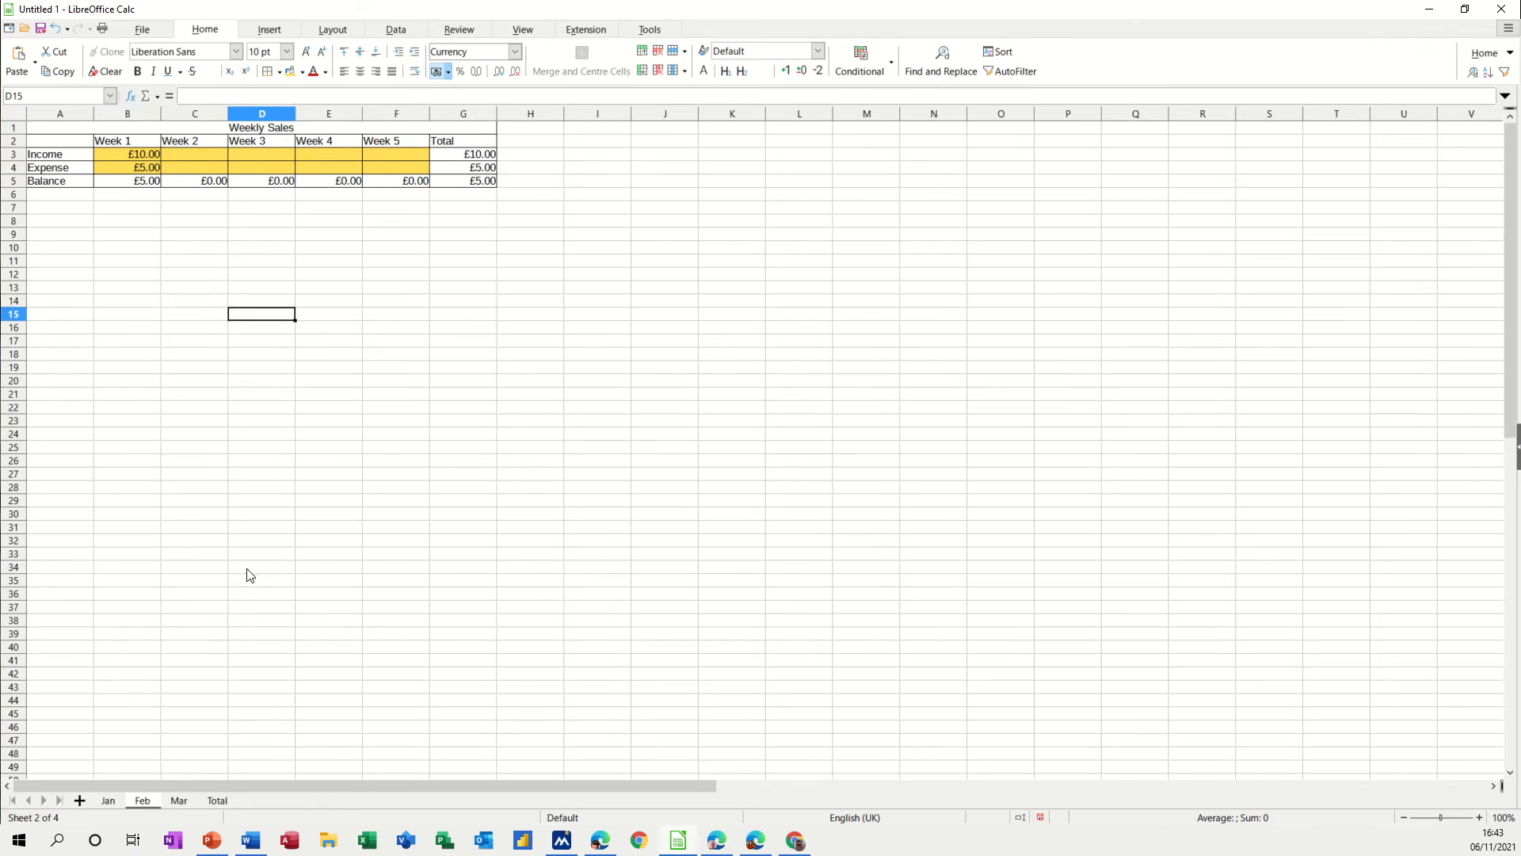
Enter an income of 10 and an expense of 5 for Week 1 on the Mar sheet
left_click(179, 800)
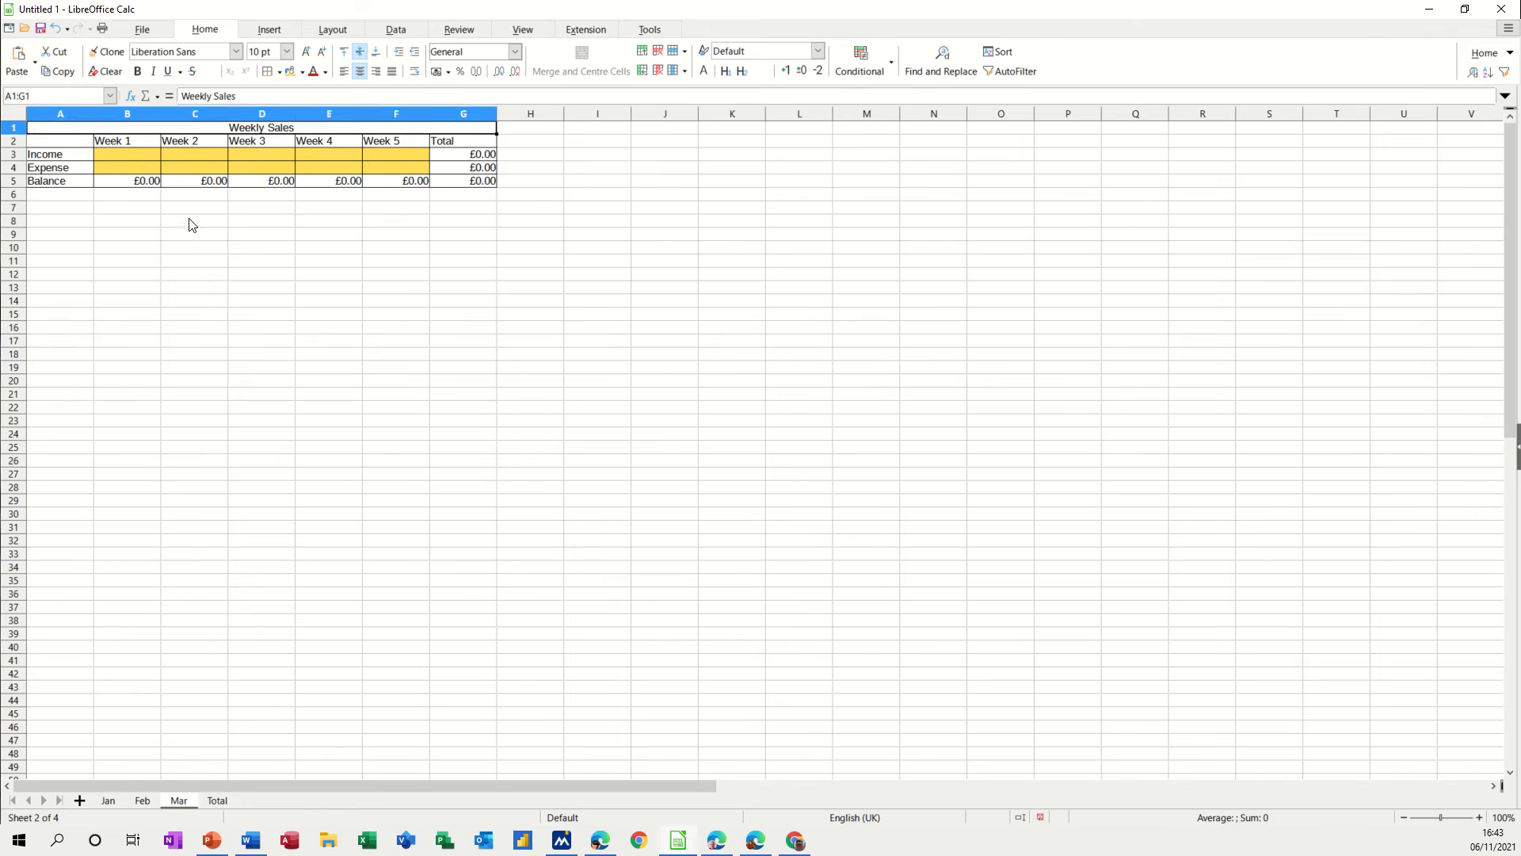
left_click(123, 154)
type("10")
key("Return")
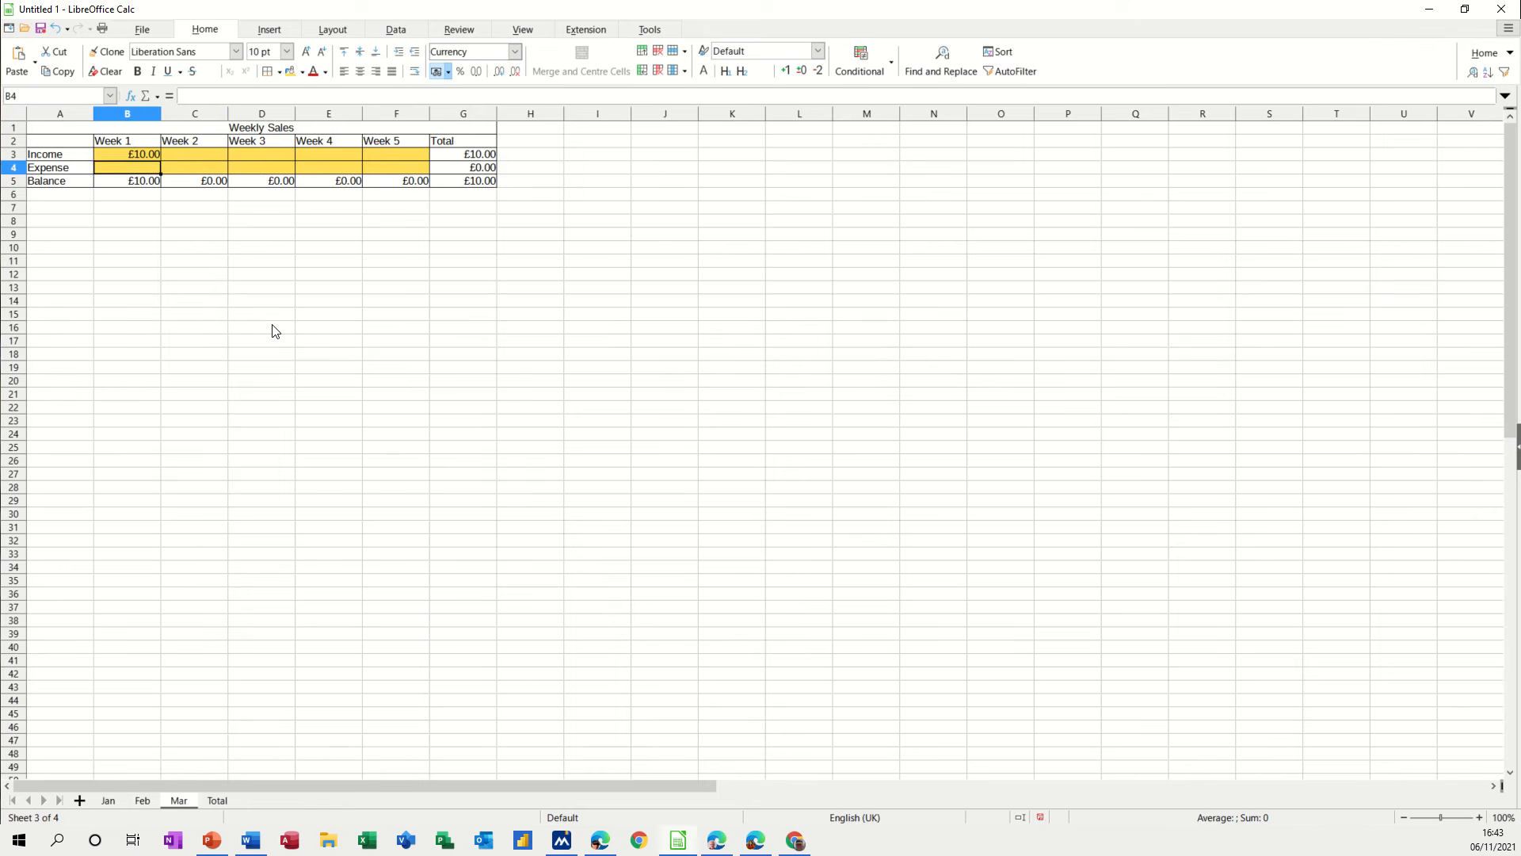
type("5")
Start a normal column chart on the Total sheet from the range A2:D5, keeping the wizard clear of the preview
left_click(216, 800)
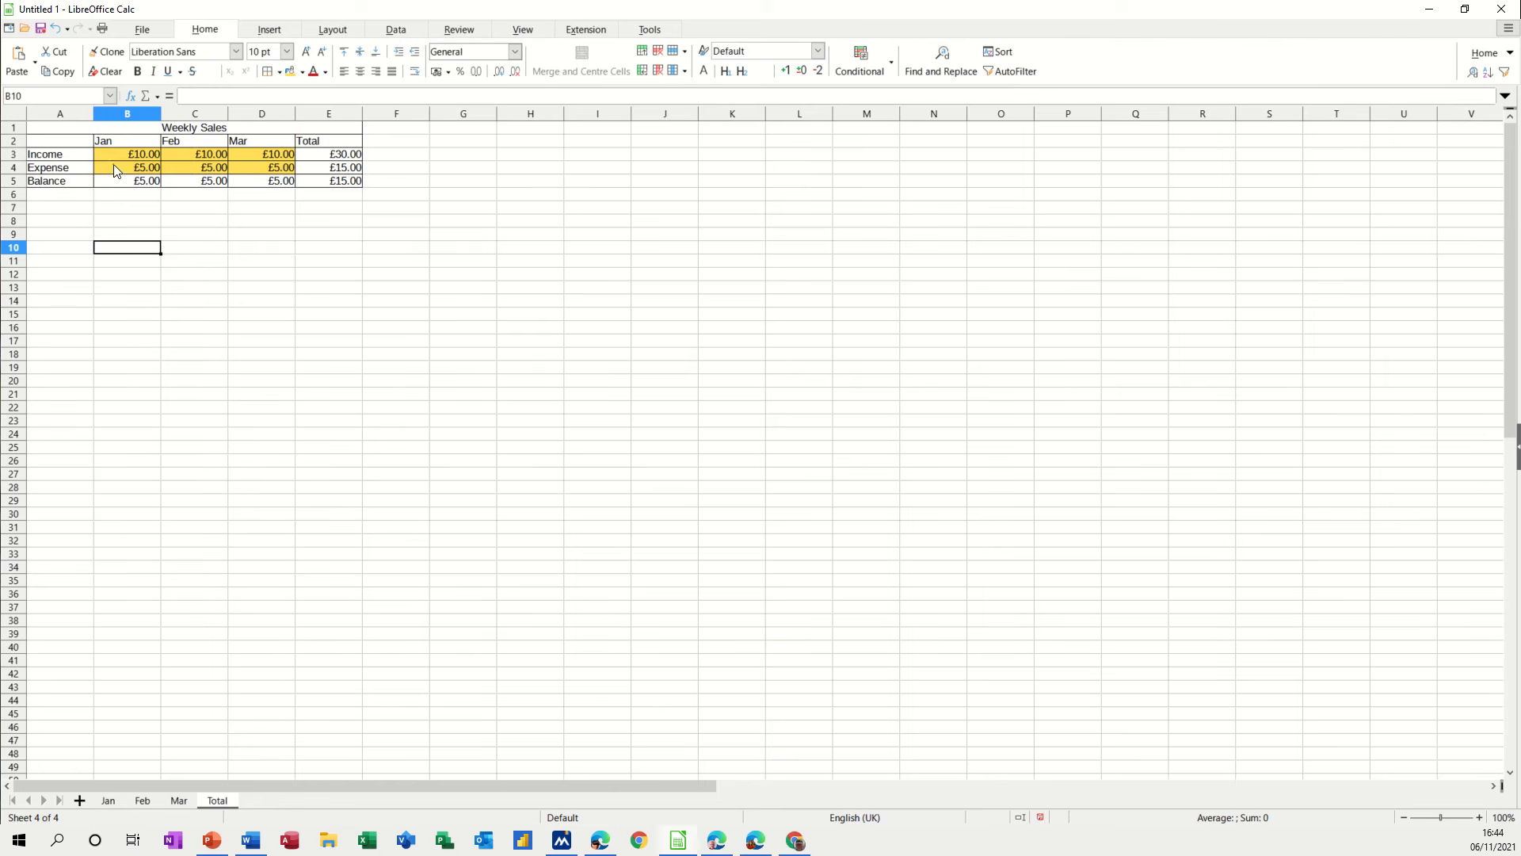
left_click(68, 144)
left_click_drag(67, 144, 274, 184)
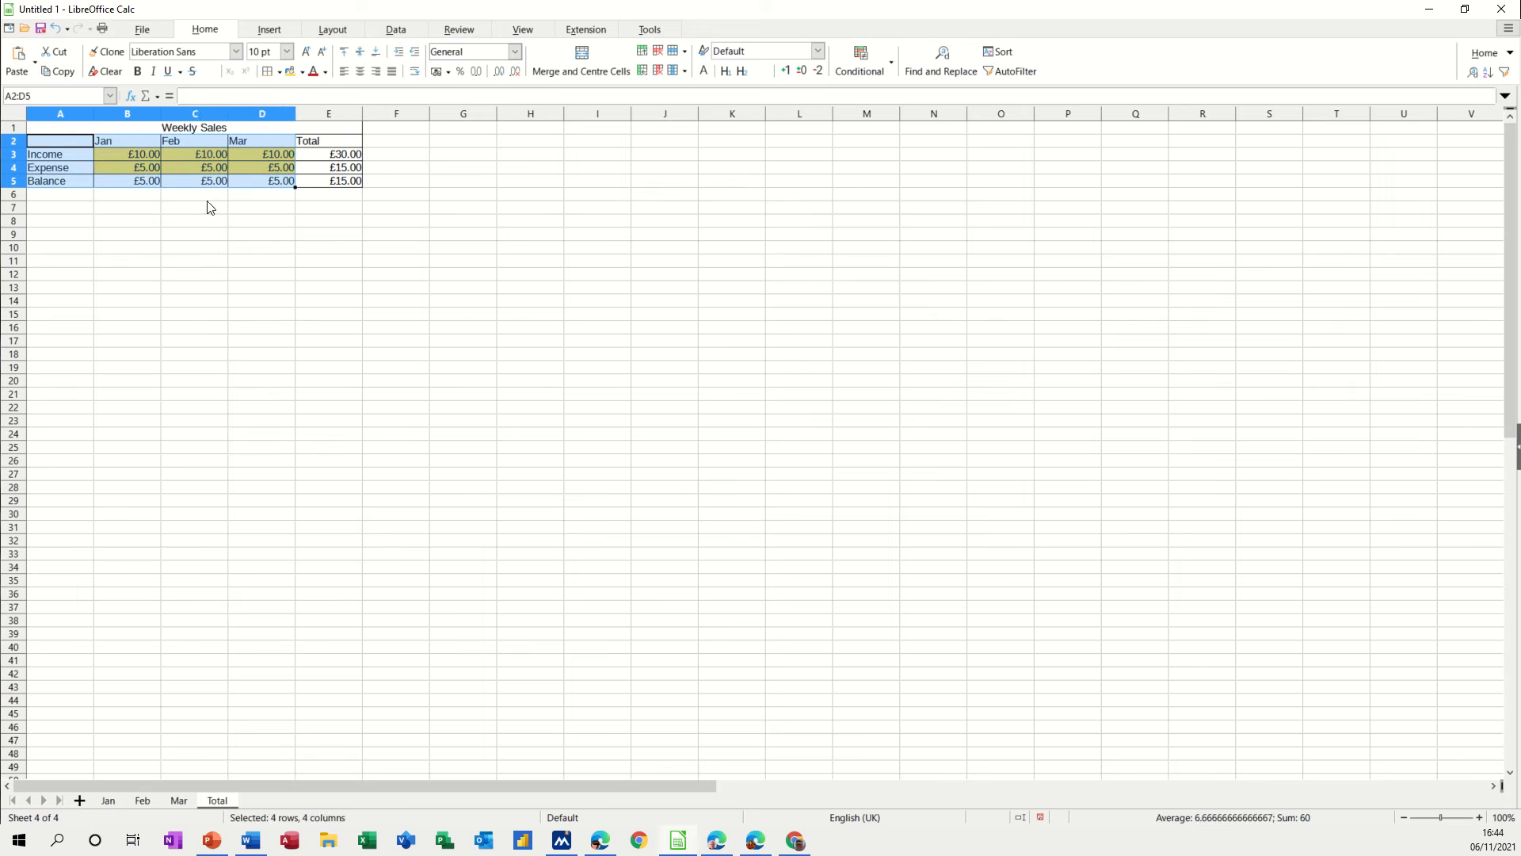
left_click(267, 31)
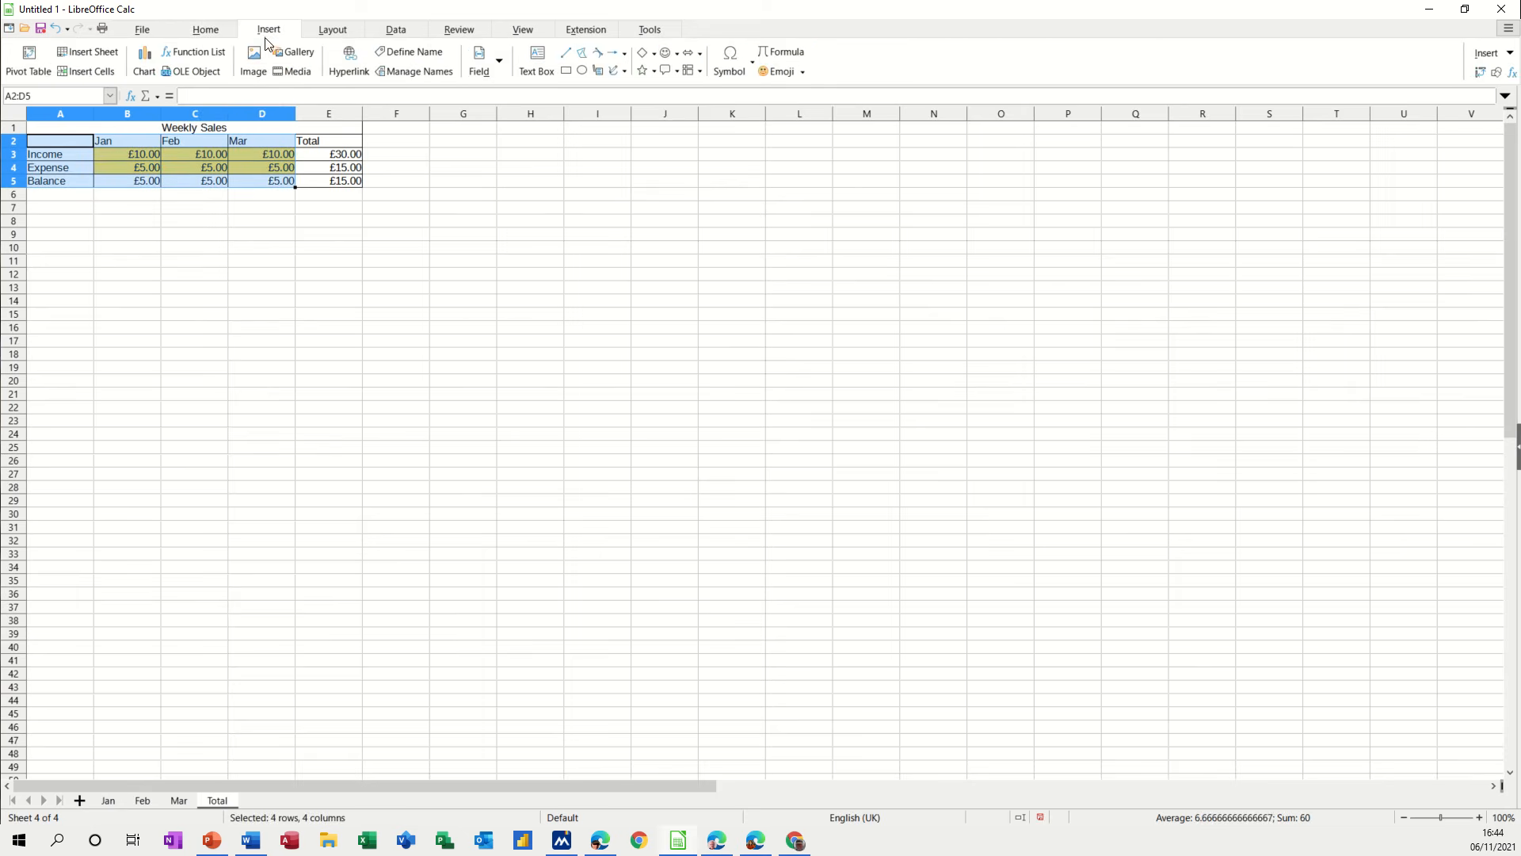
left_click(151, 64)
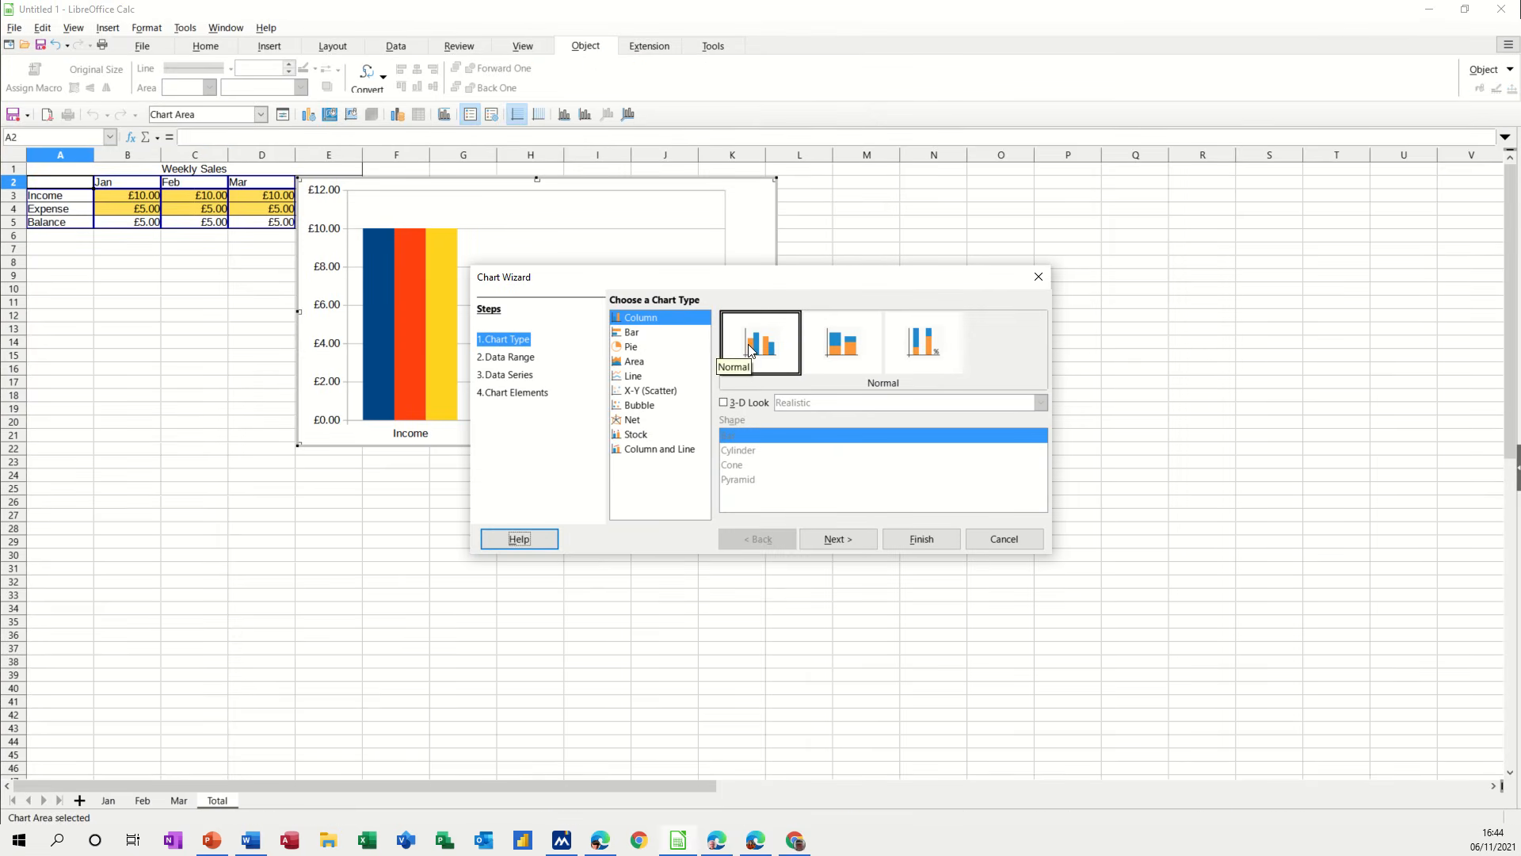
left_click_drag(729, 288, 934, 297)
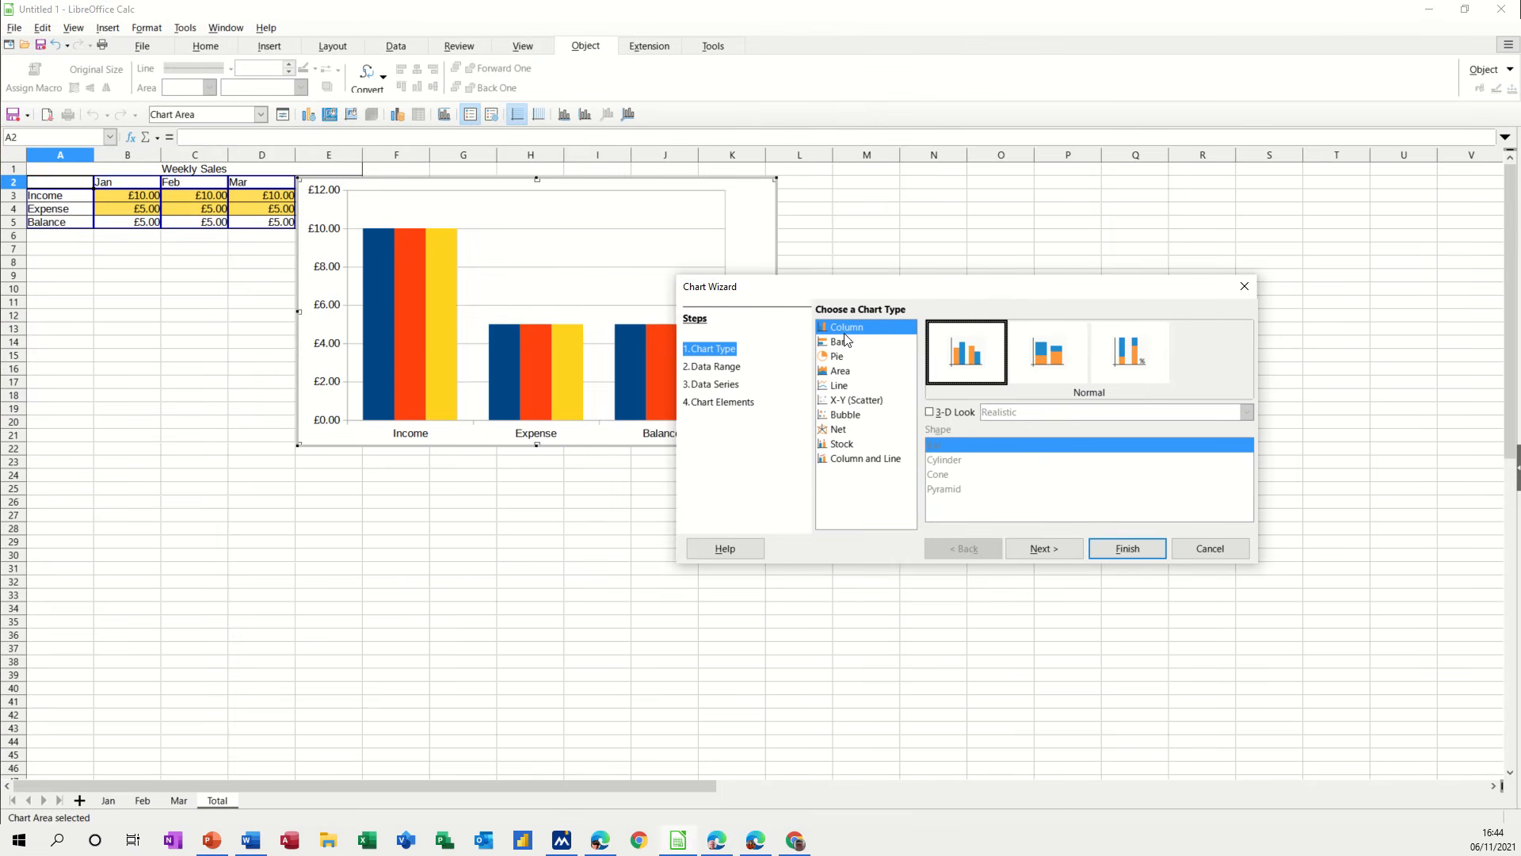
left_click(709, 369)
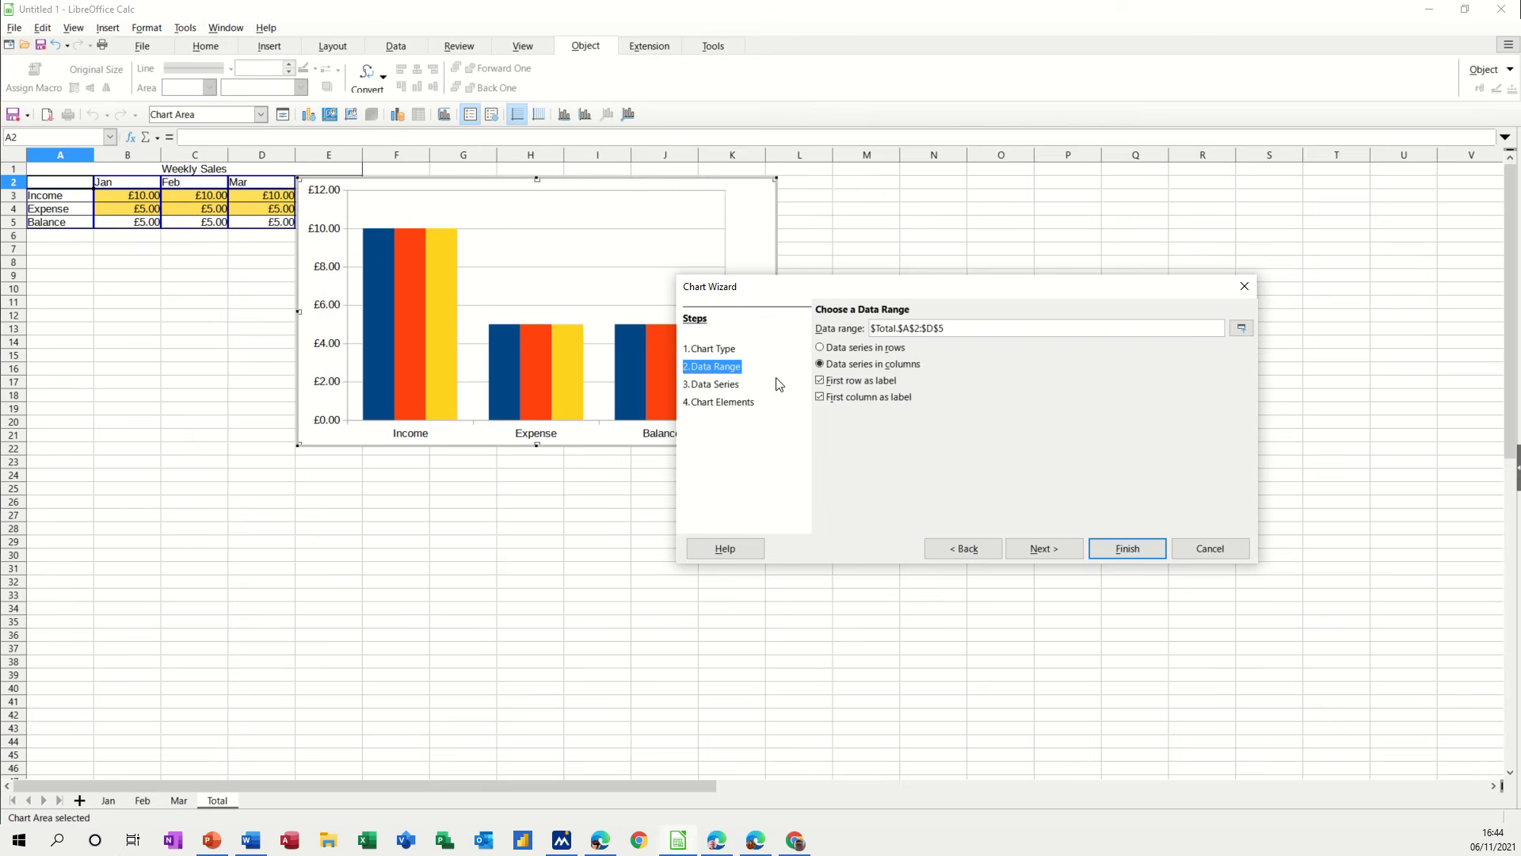
left_click(819, 397)
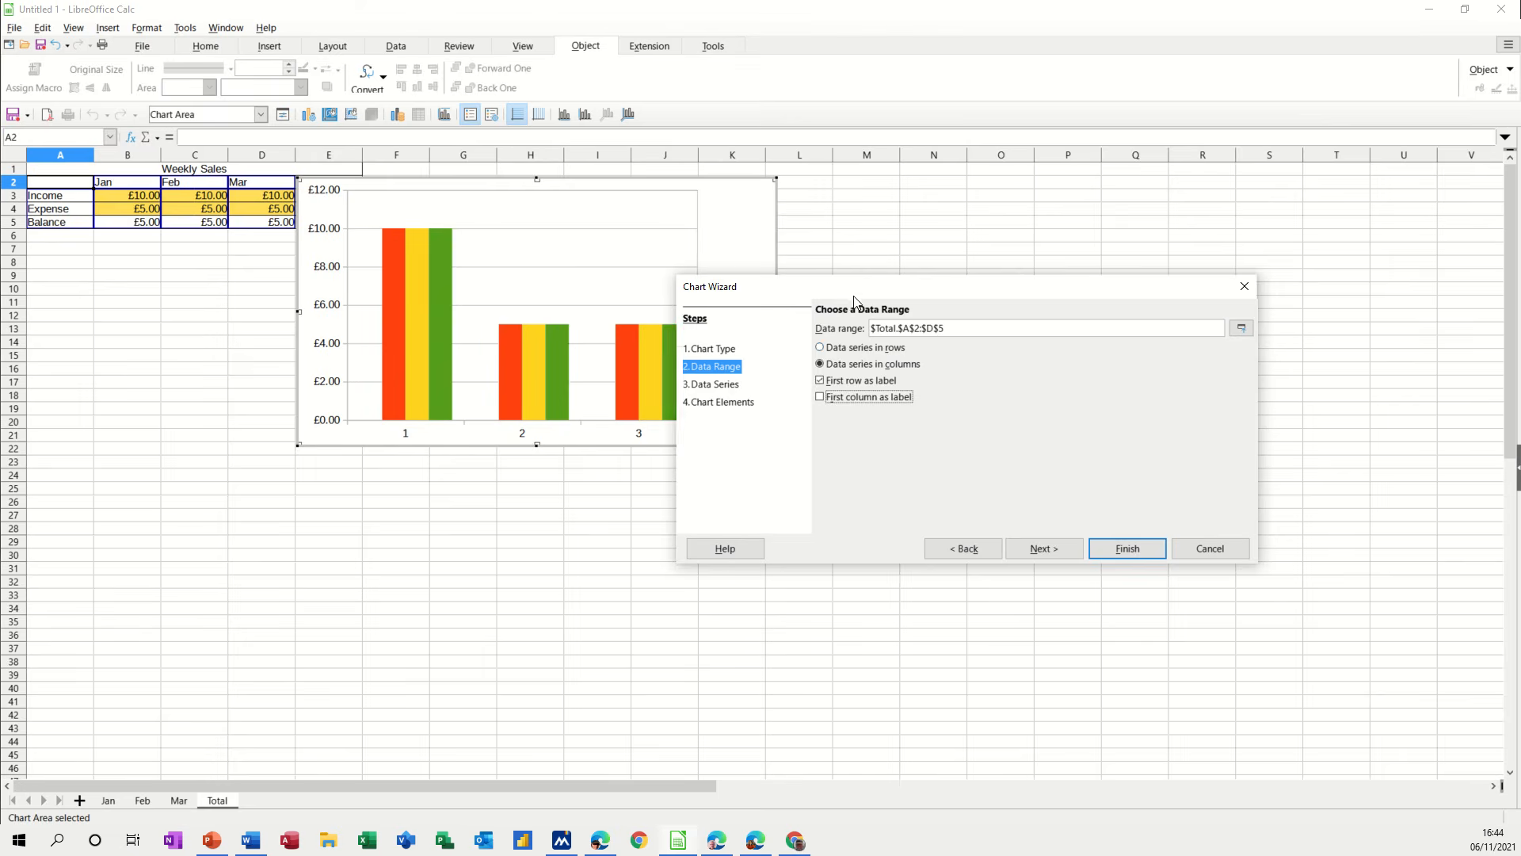
left_click_drag(858, 300, 966, 277)
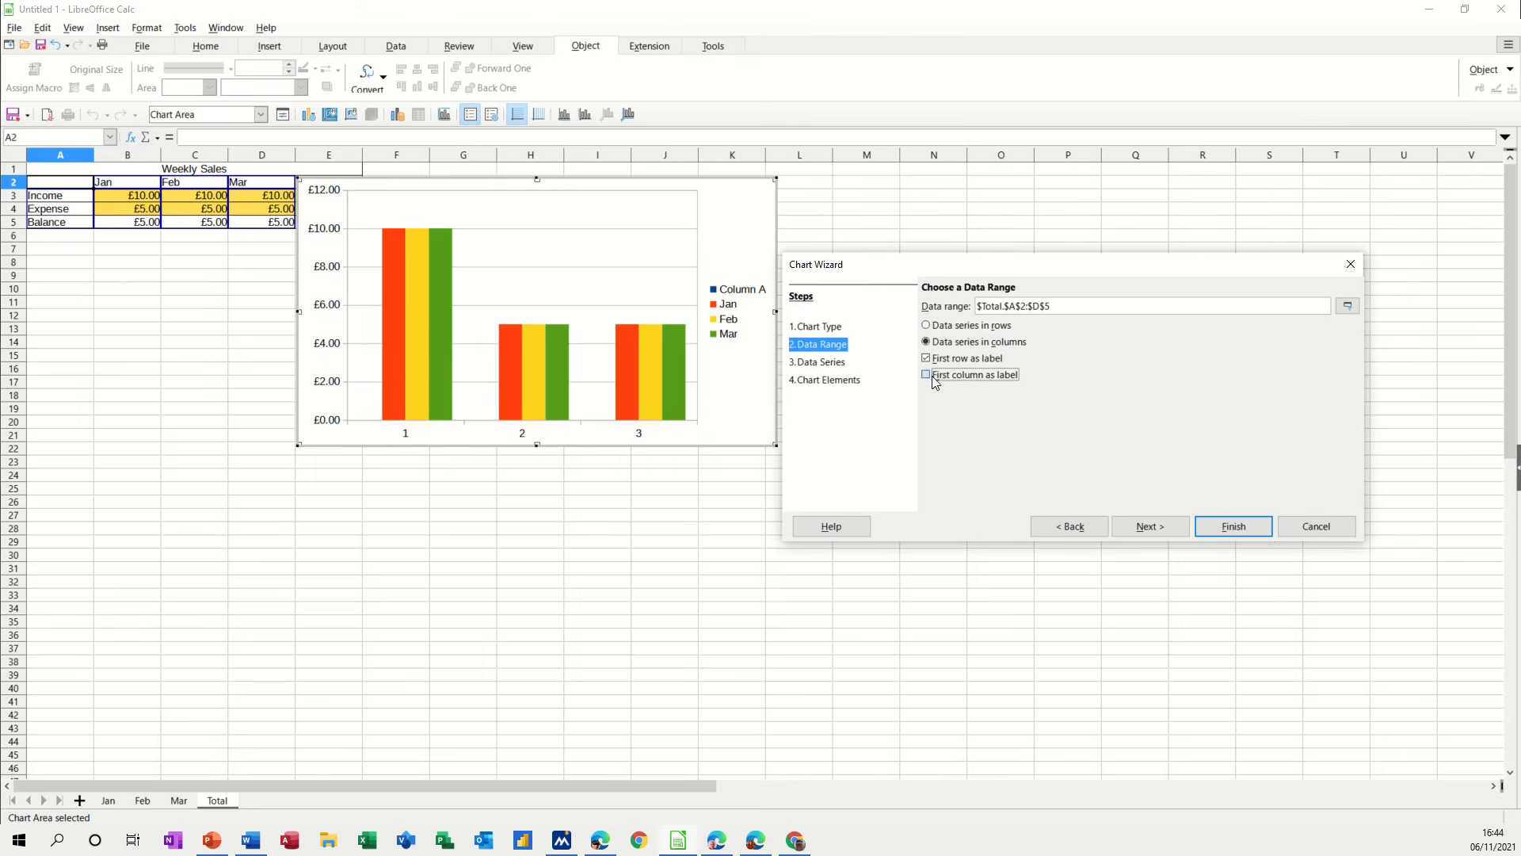
left_click(926, 373)
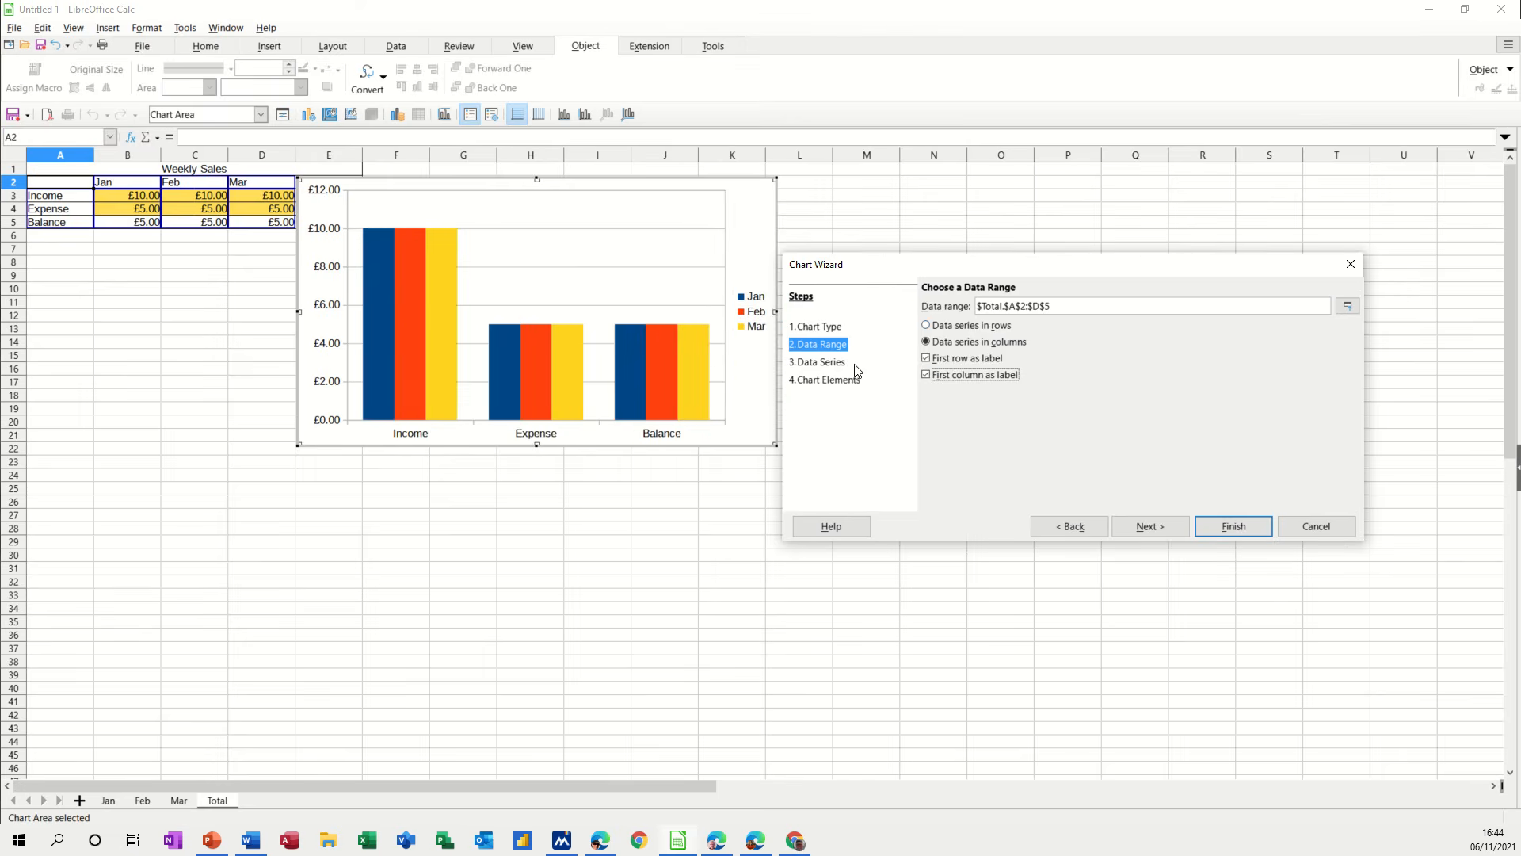
left_click(843, 366)
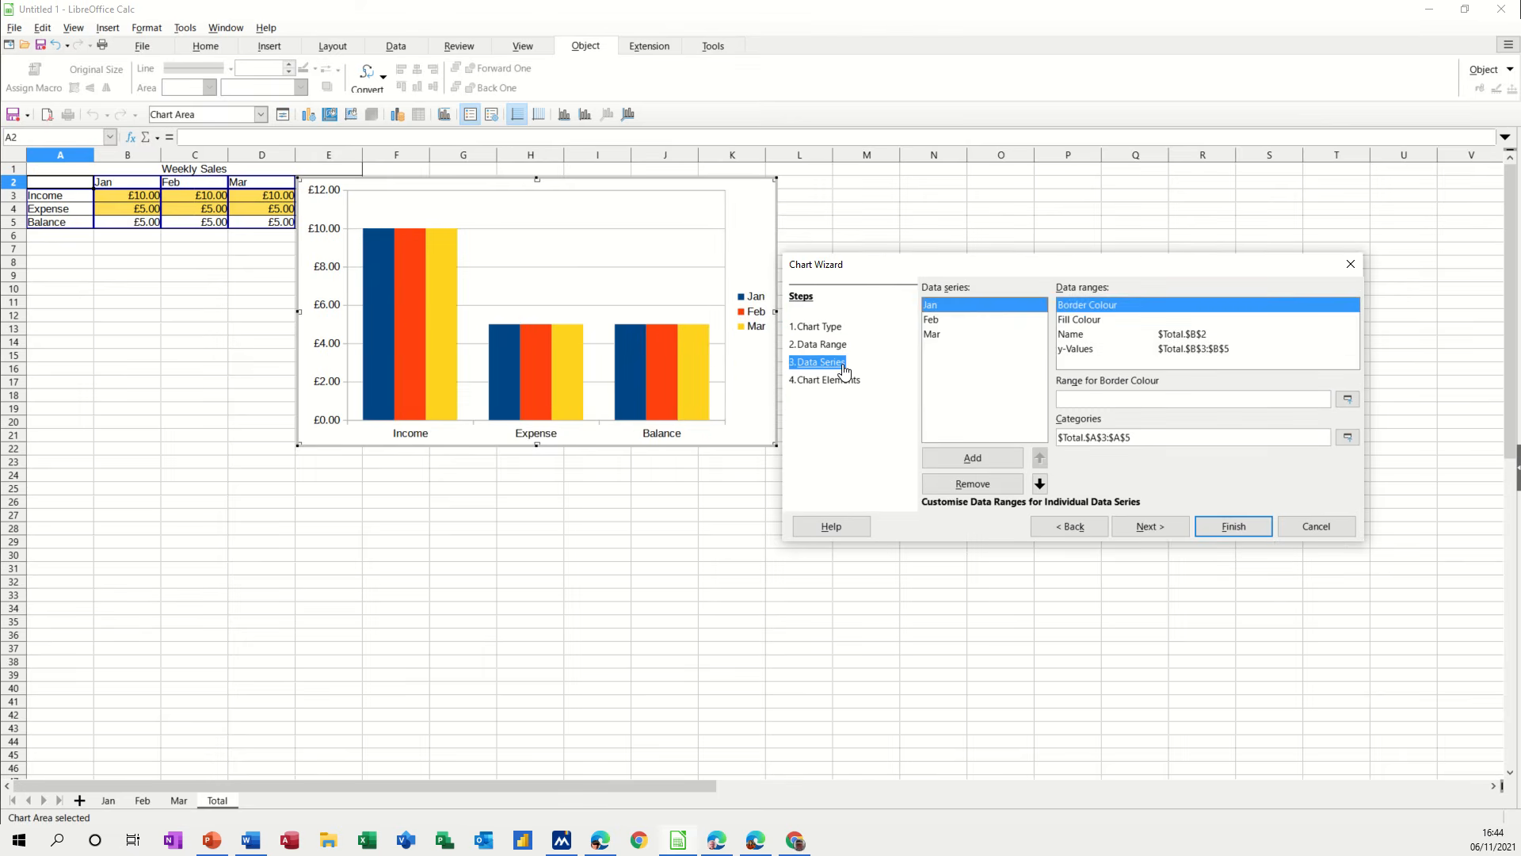
Set the chart's data series to rows, give it the title Sales and finish the chart
left_click(838, 345)
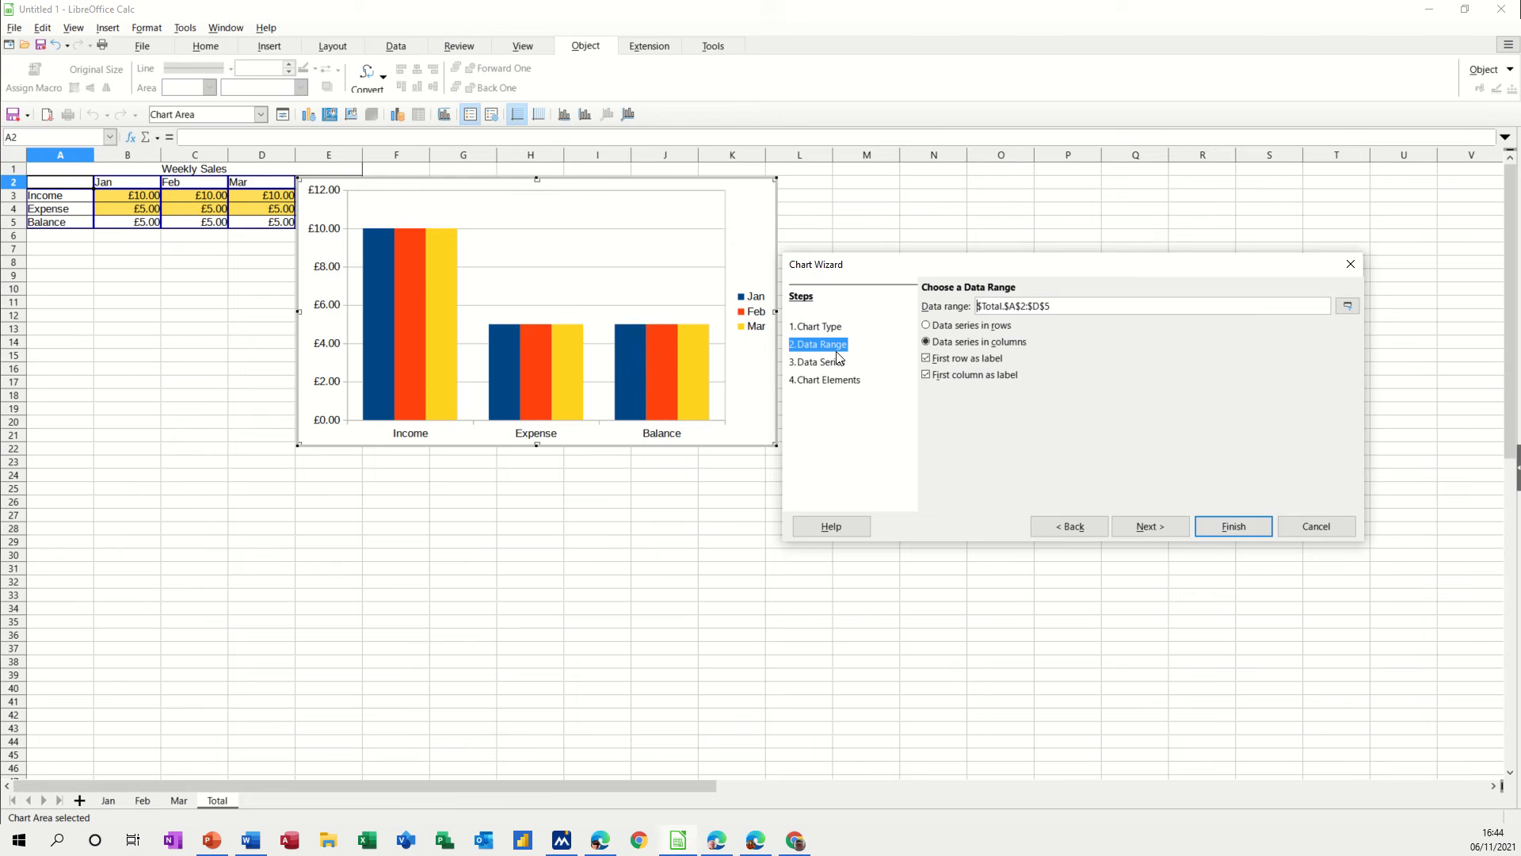
left_click(931, 331)
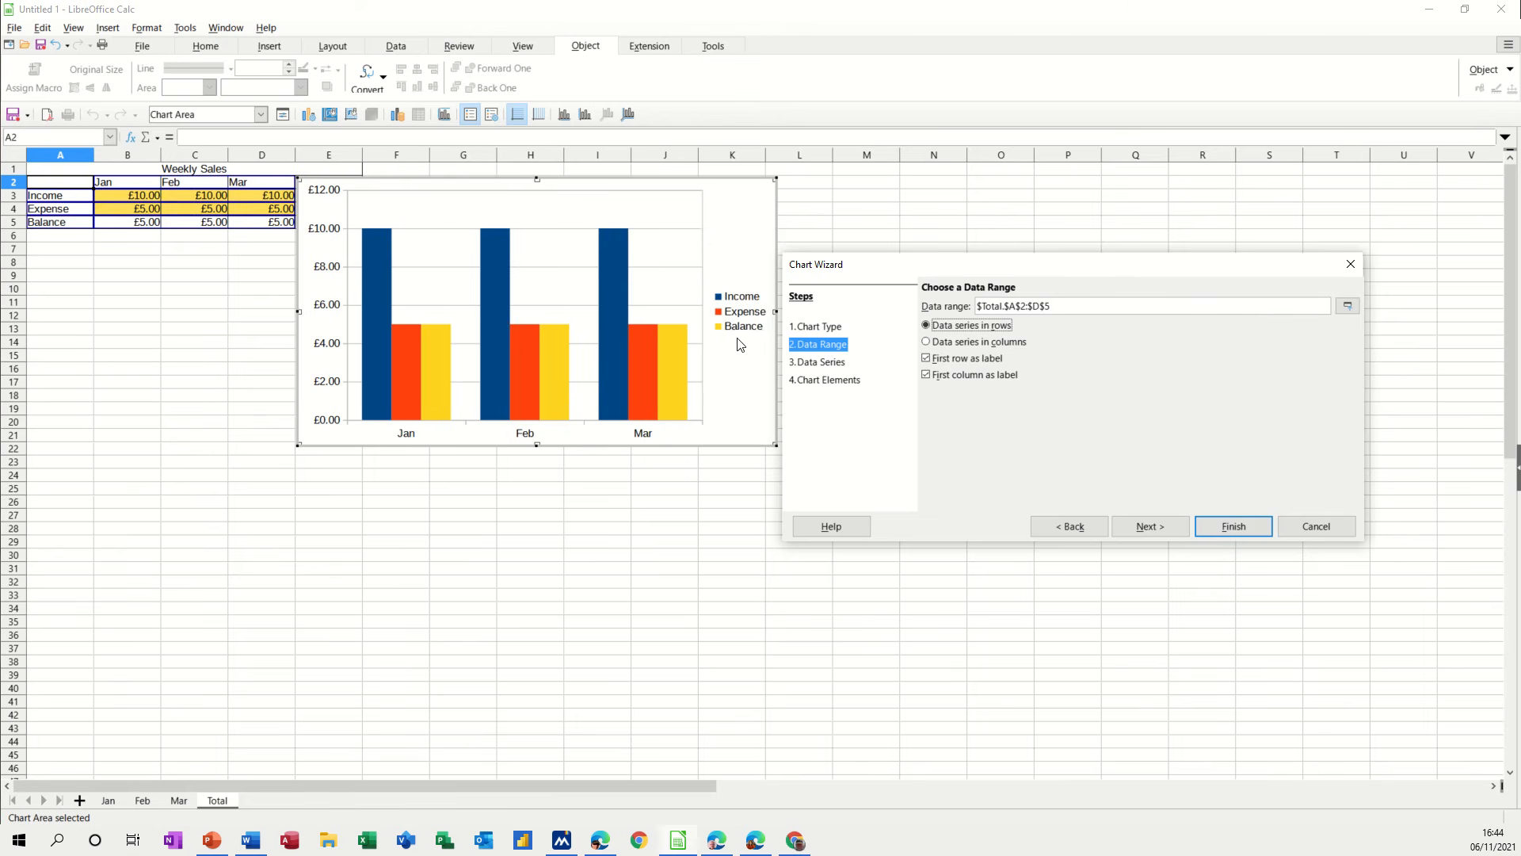
left_click(824, 381)
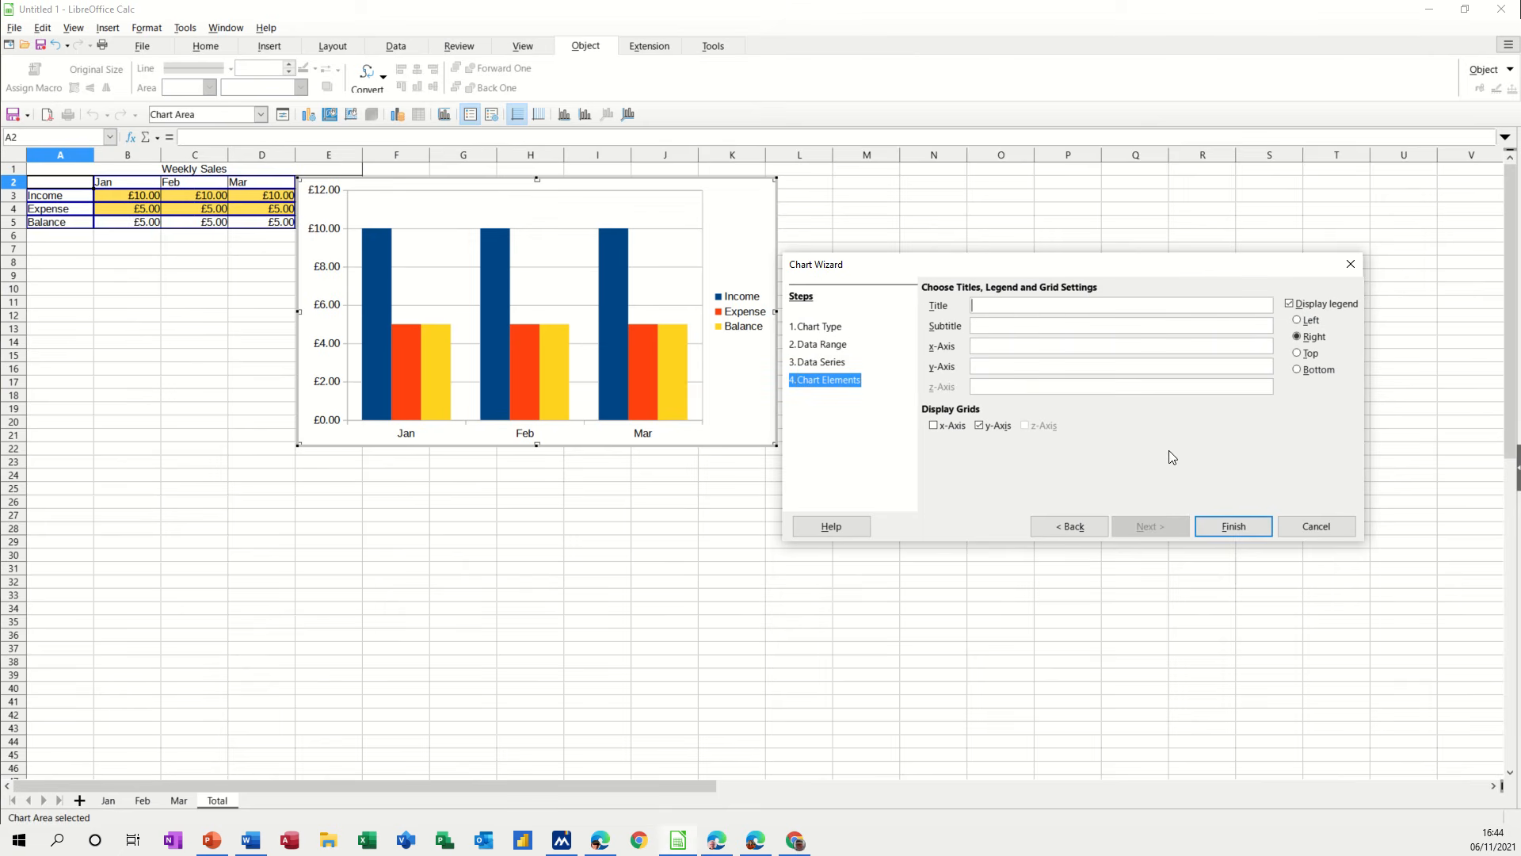
type("Sales")
left_click(1232, 527)
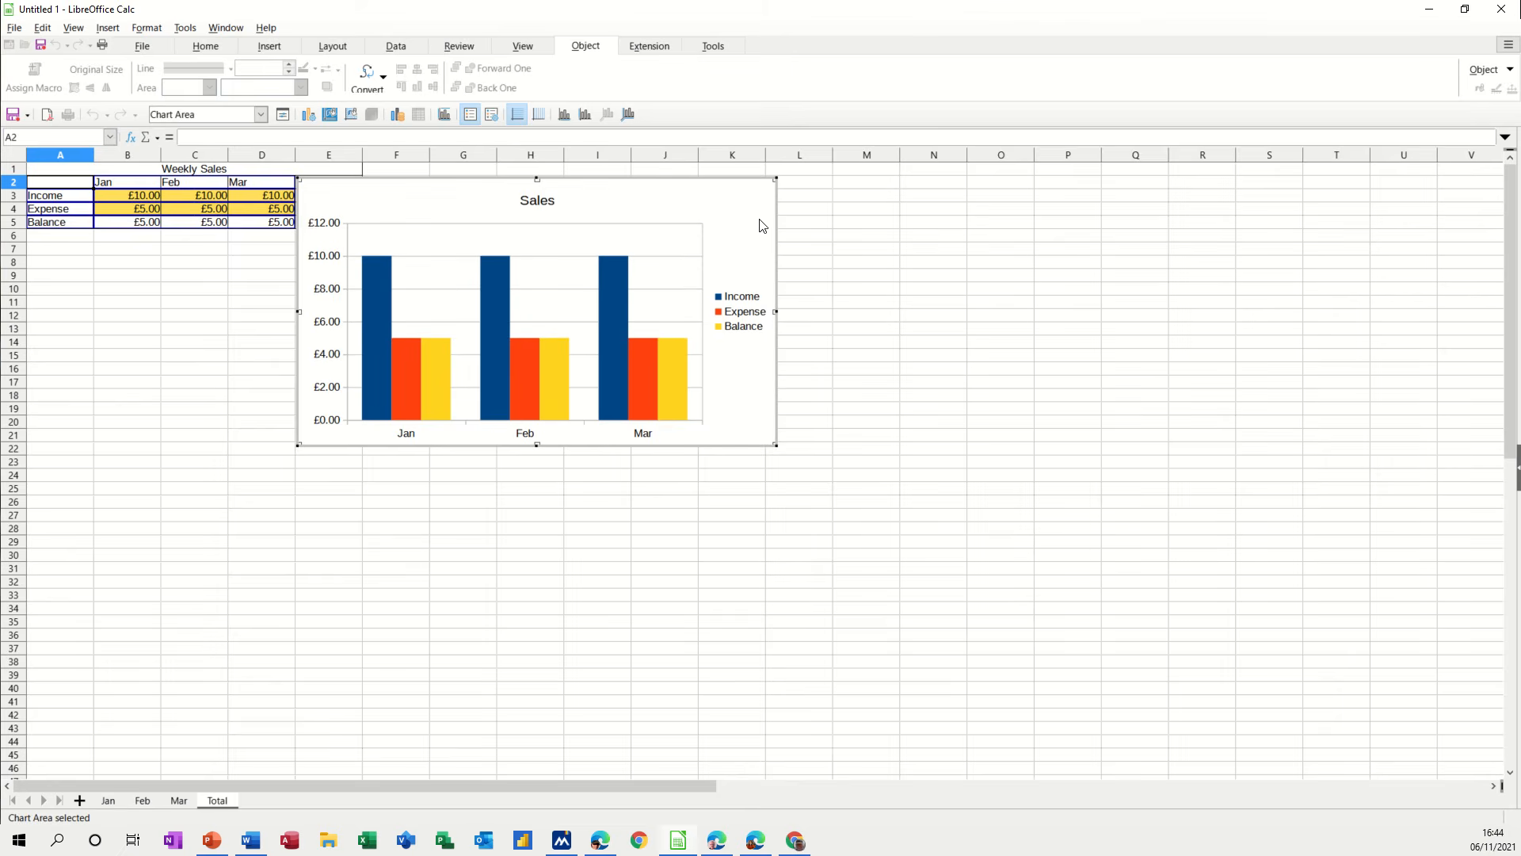
Move the Sales chart directly below the table on the Total sheet, starting at column A, and deselect it
left_click(807, 251)
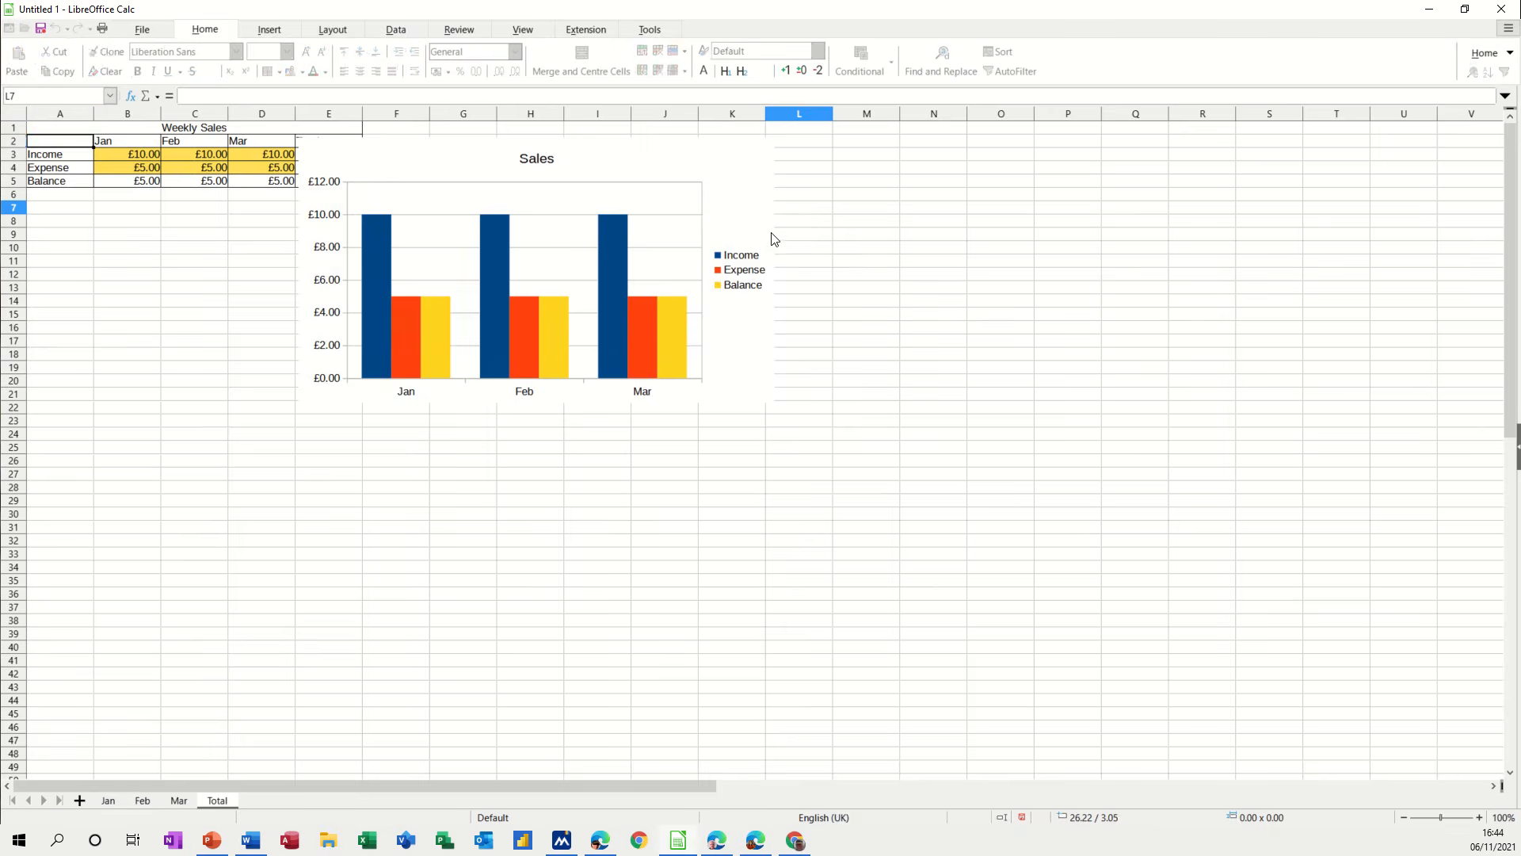
left_click_drag(752, 173, 480, 230)
left_click(812, 318)
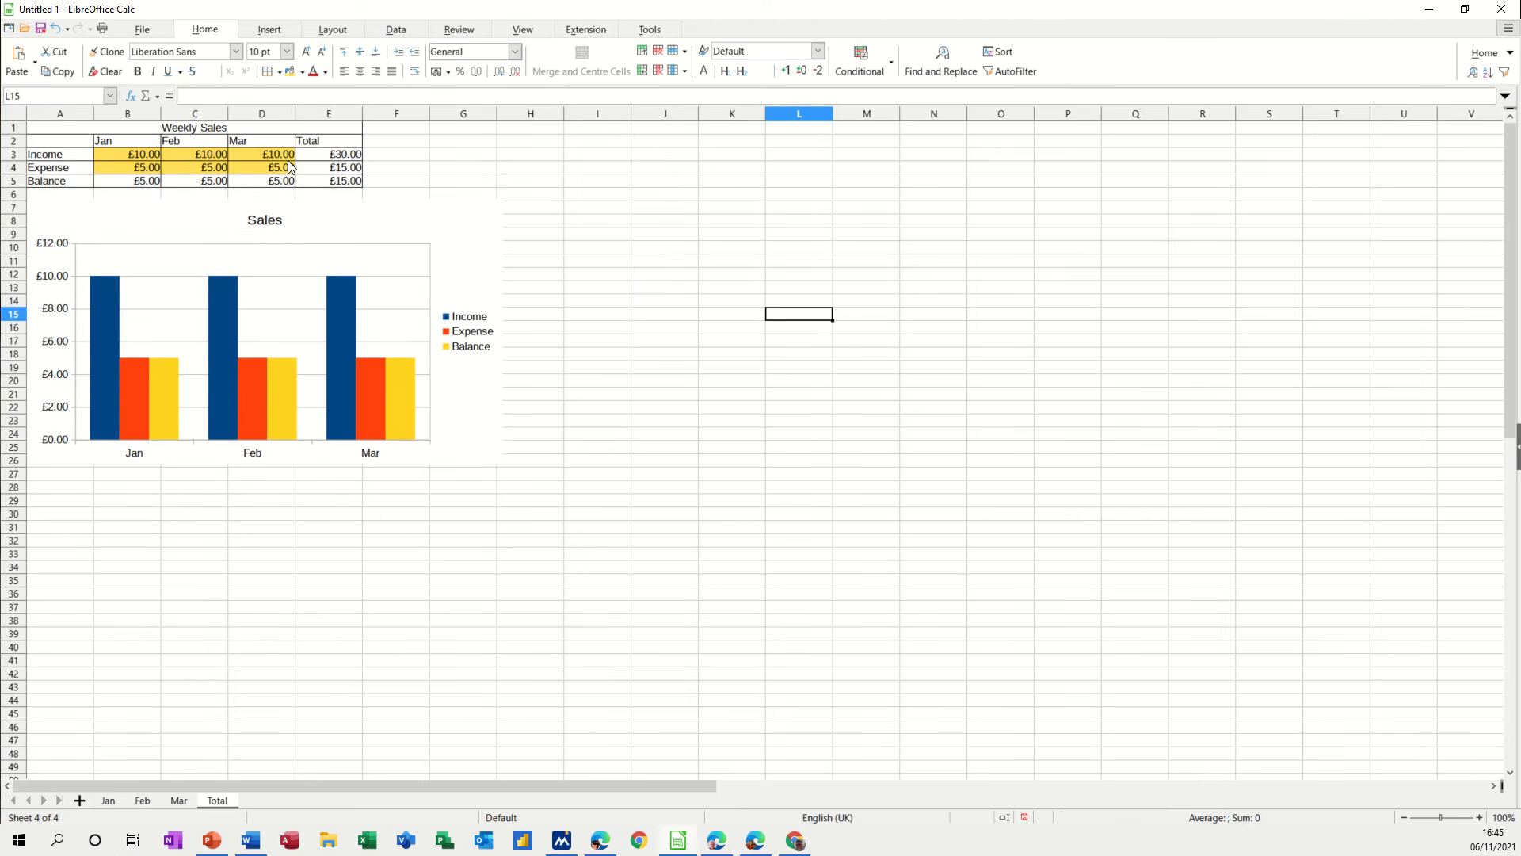
Enter an income of 50 for Week 3 on the Jan sheet and check the chart on the Total sheet
left_click(106, 801)
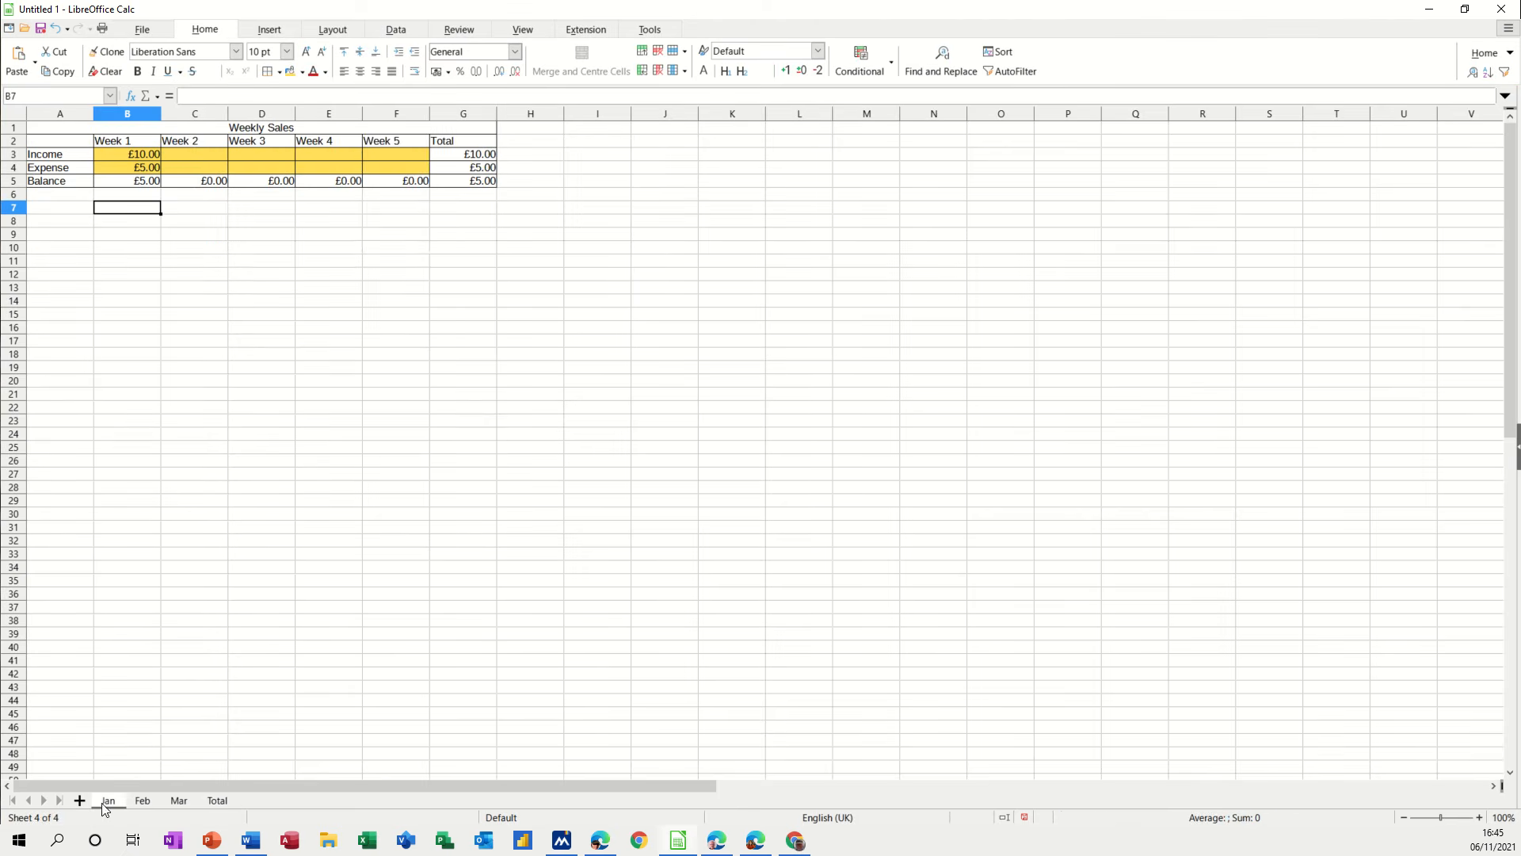
left_click(248, 156)
type("5")
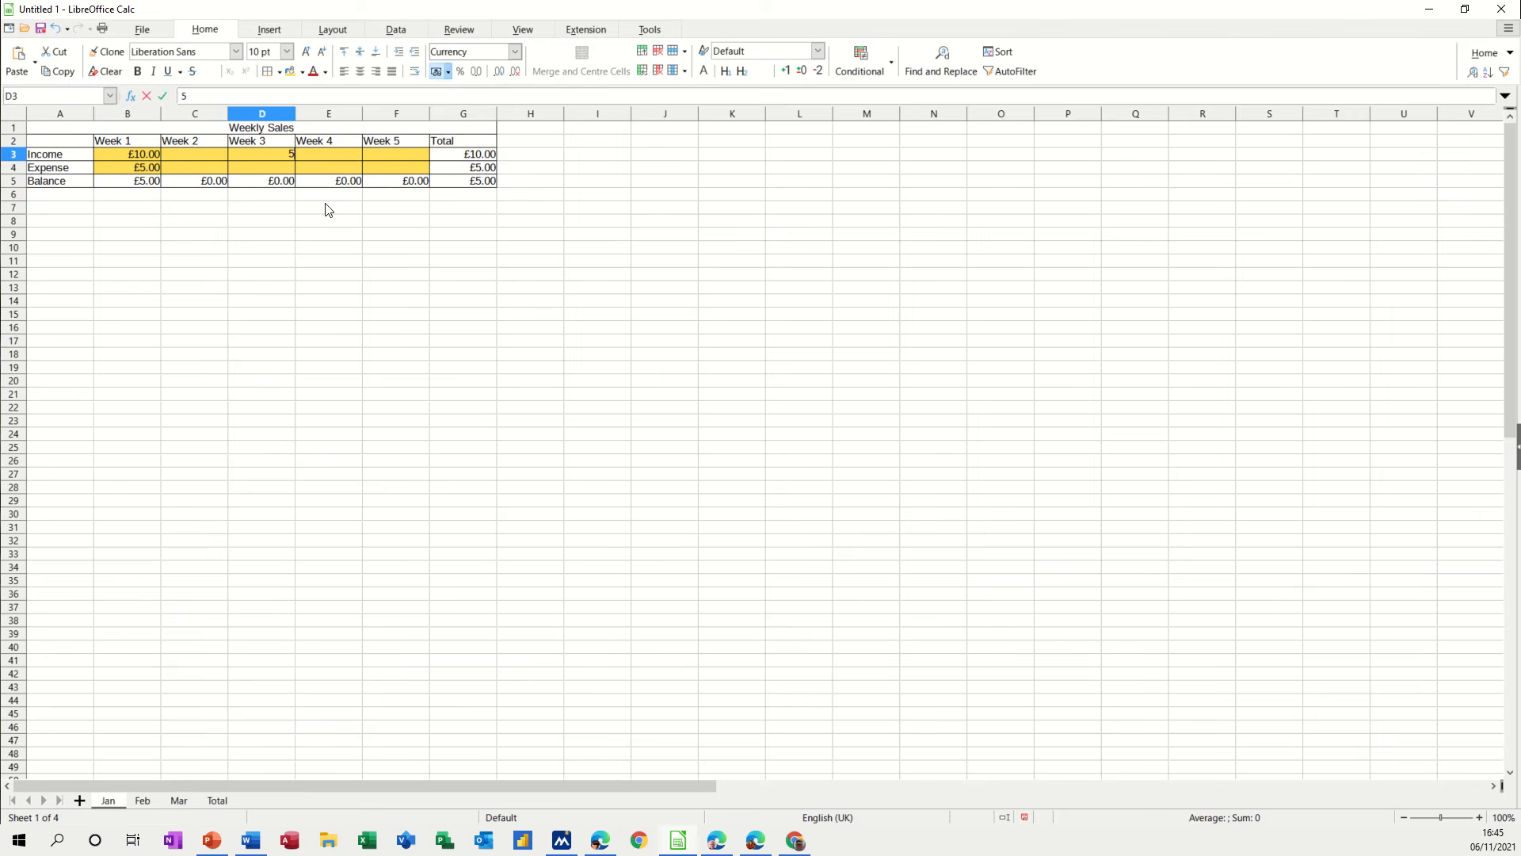
type("0")
left_click(346, 289)
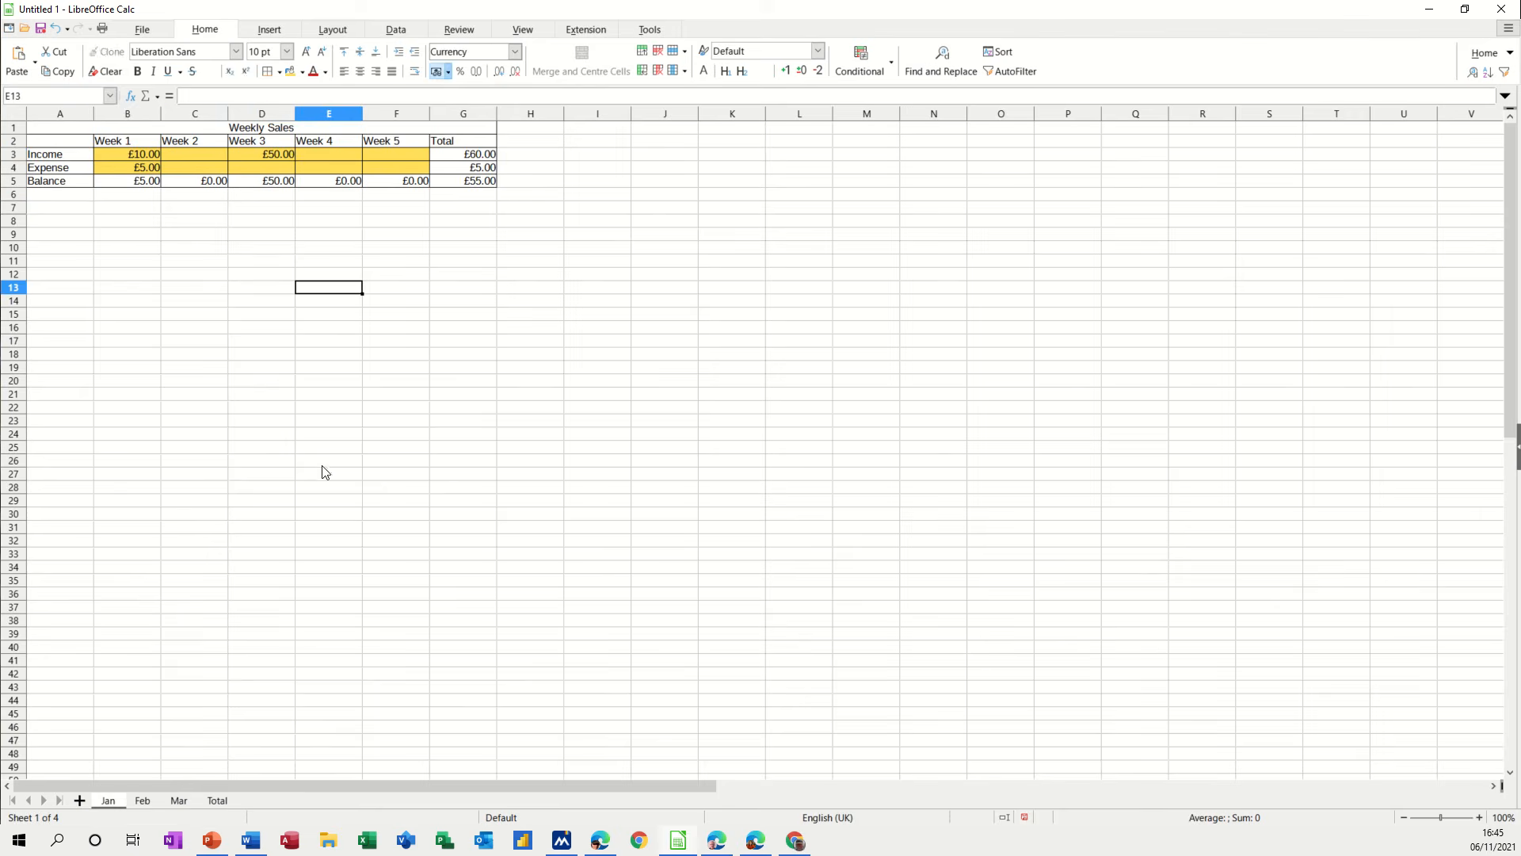
left_click(219, 800)
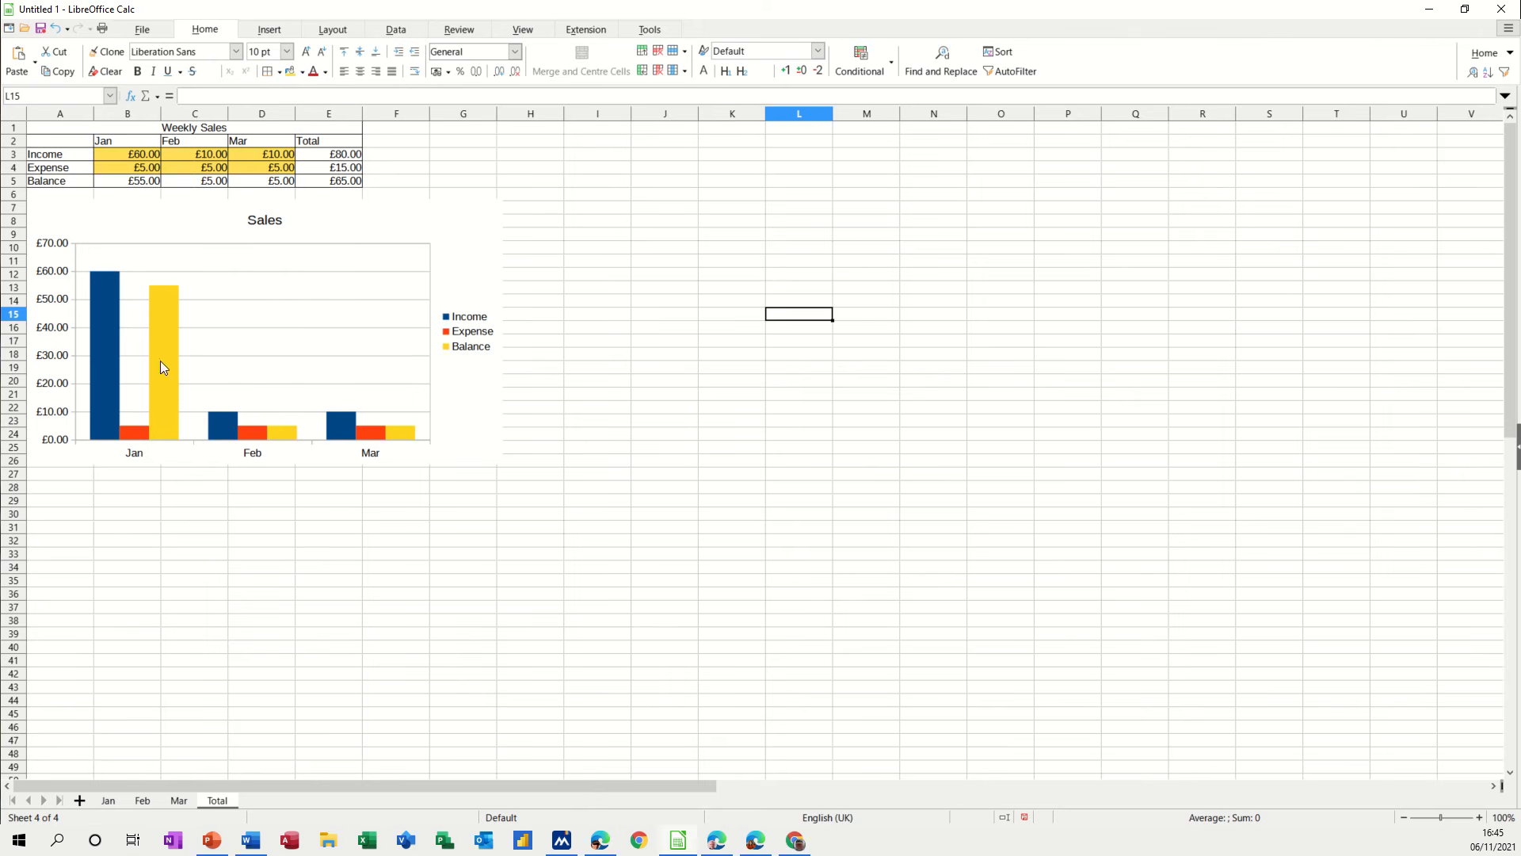
left_click(108, 801)
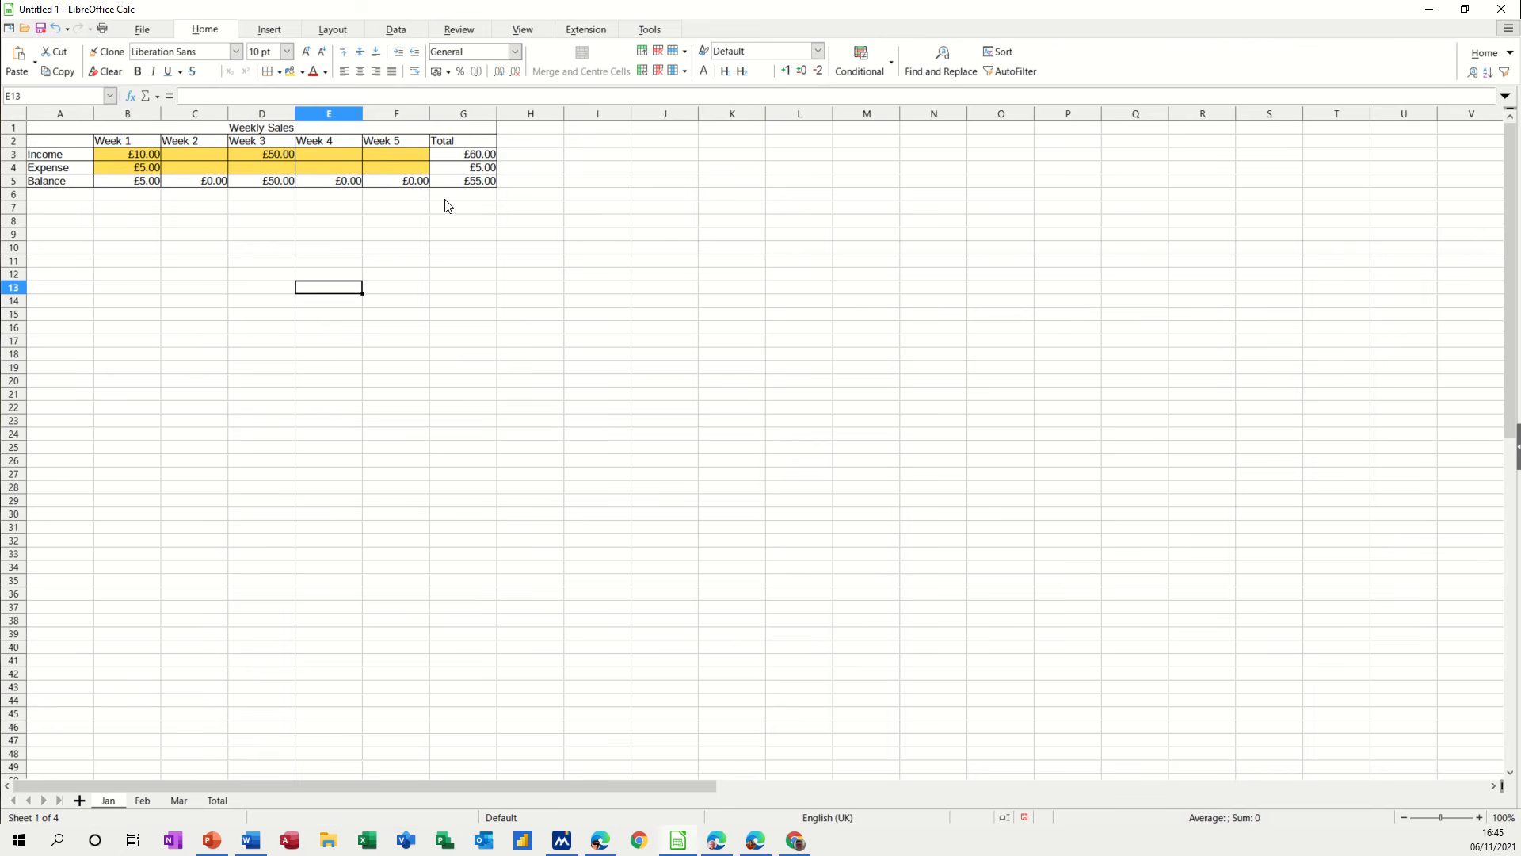
left_click(258, 166)
Enter an income of 345 and an expense of 555 for Week 4 on the Feb sheet and check the Total sheet's chart
left_click(142, 800)
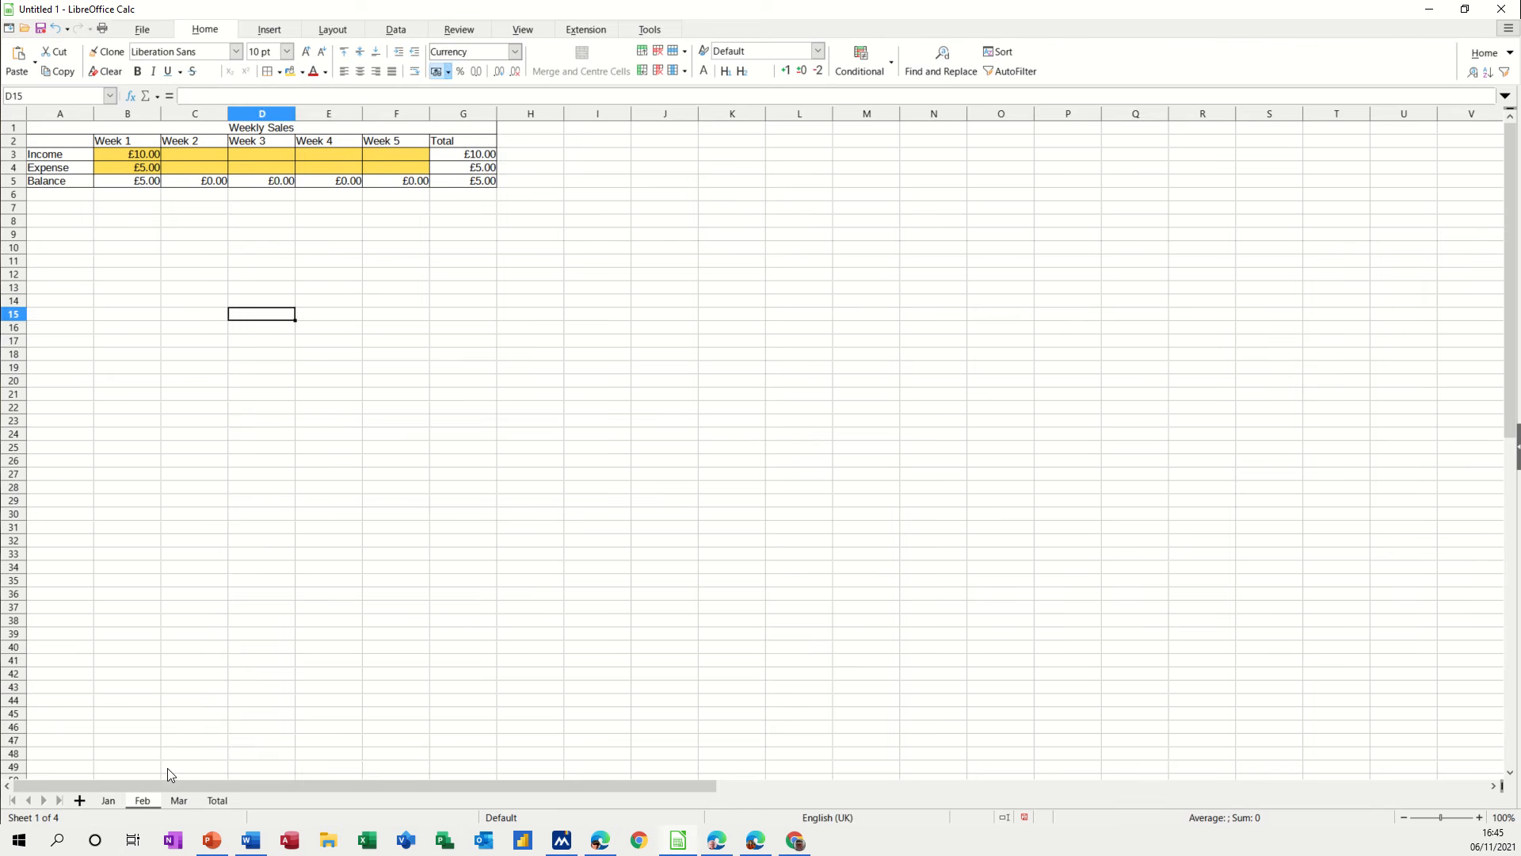
left_click(321, 152)
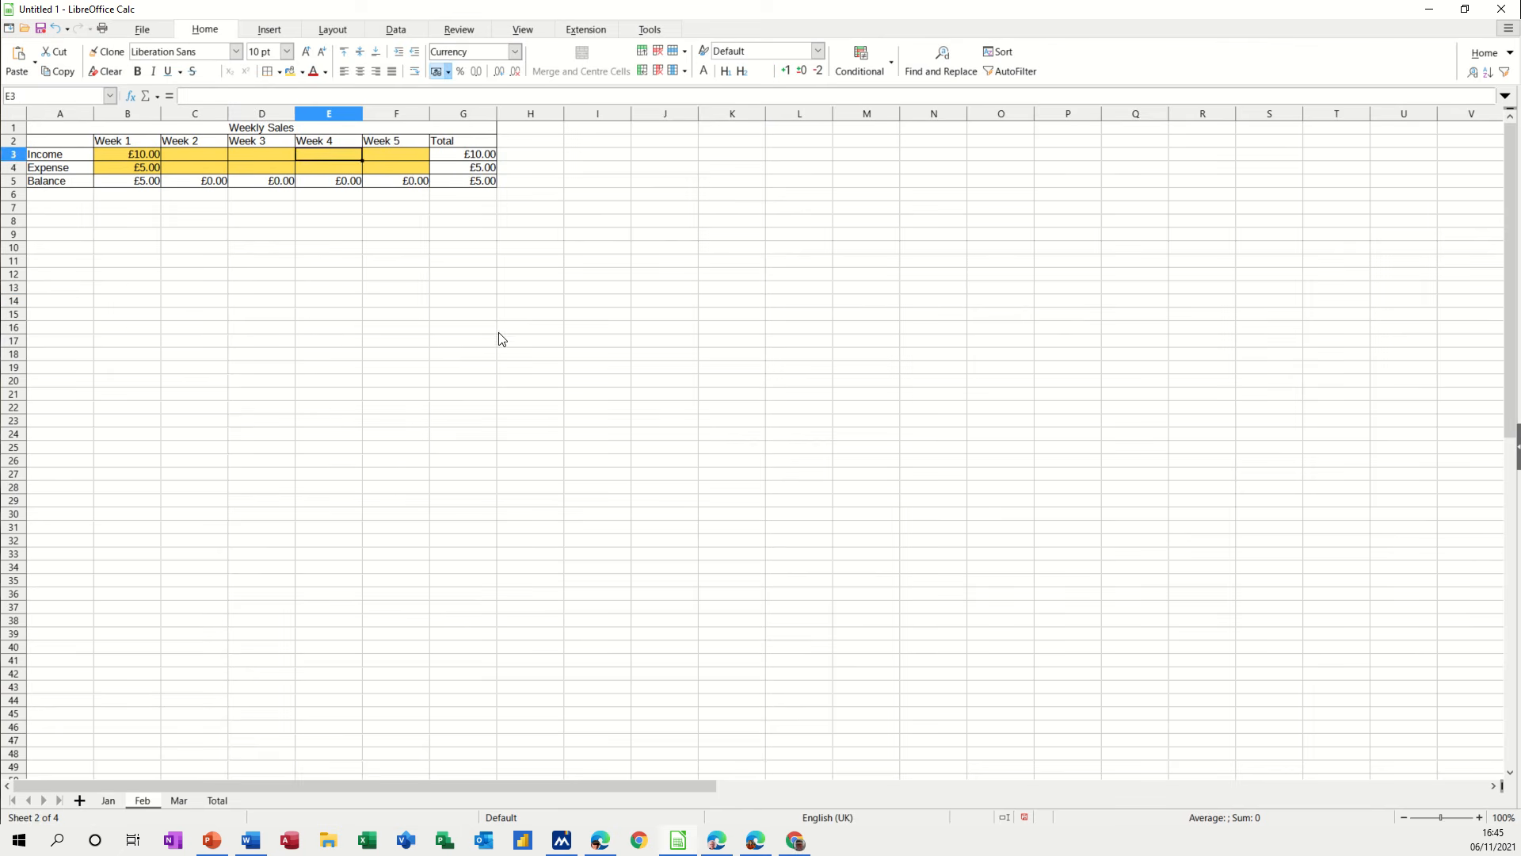
type("345")
left_click(495, 355)
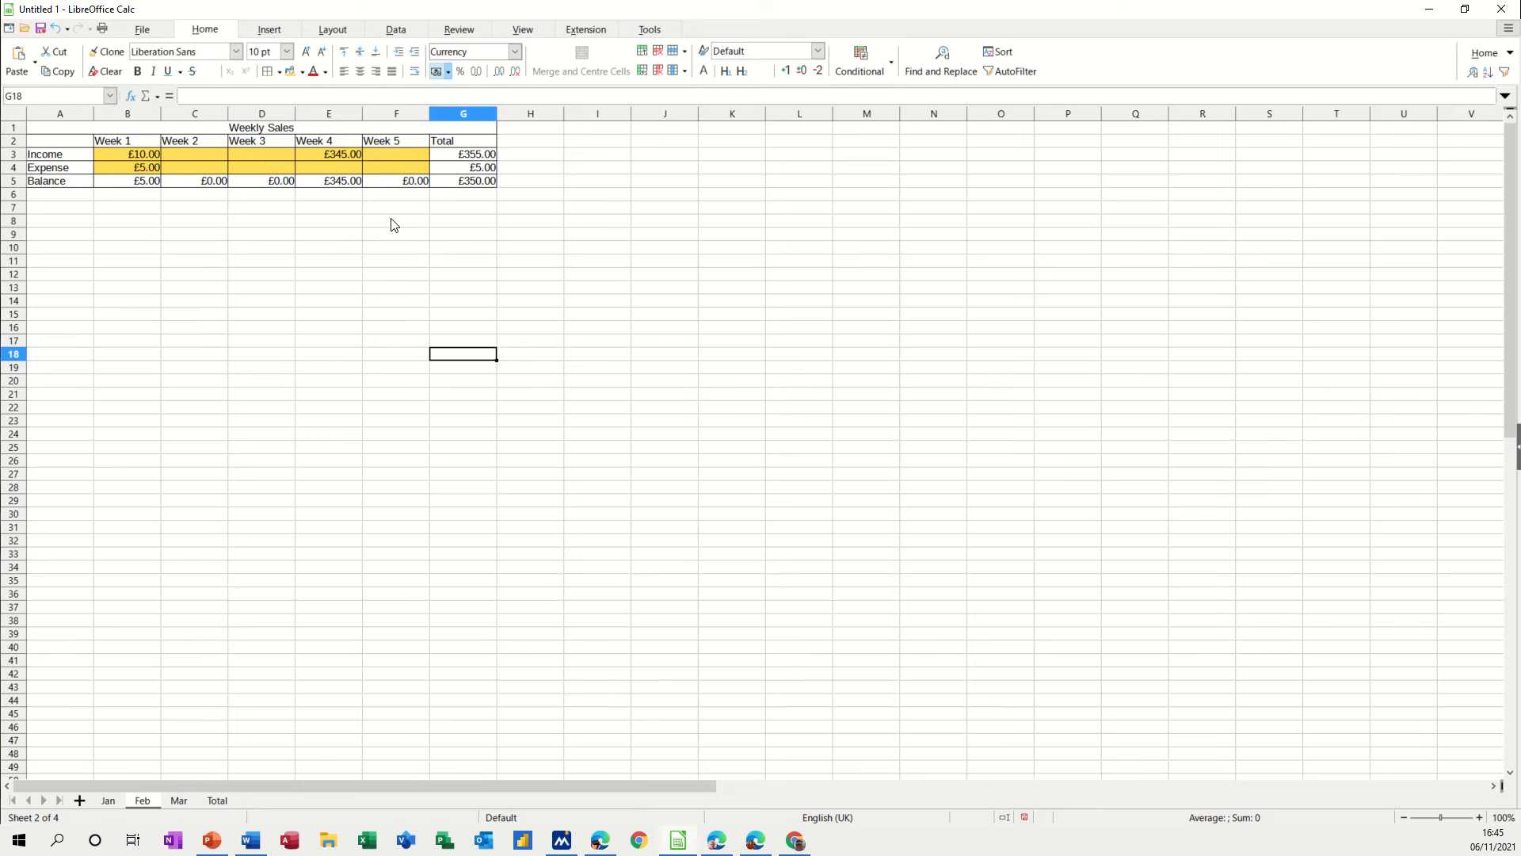
left_click(339, 166)
type("555")
left_click(383, 301)
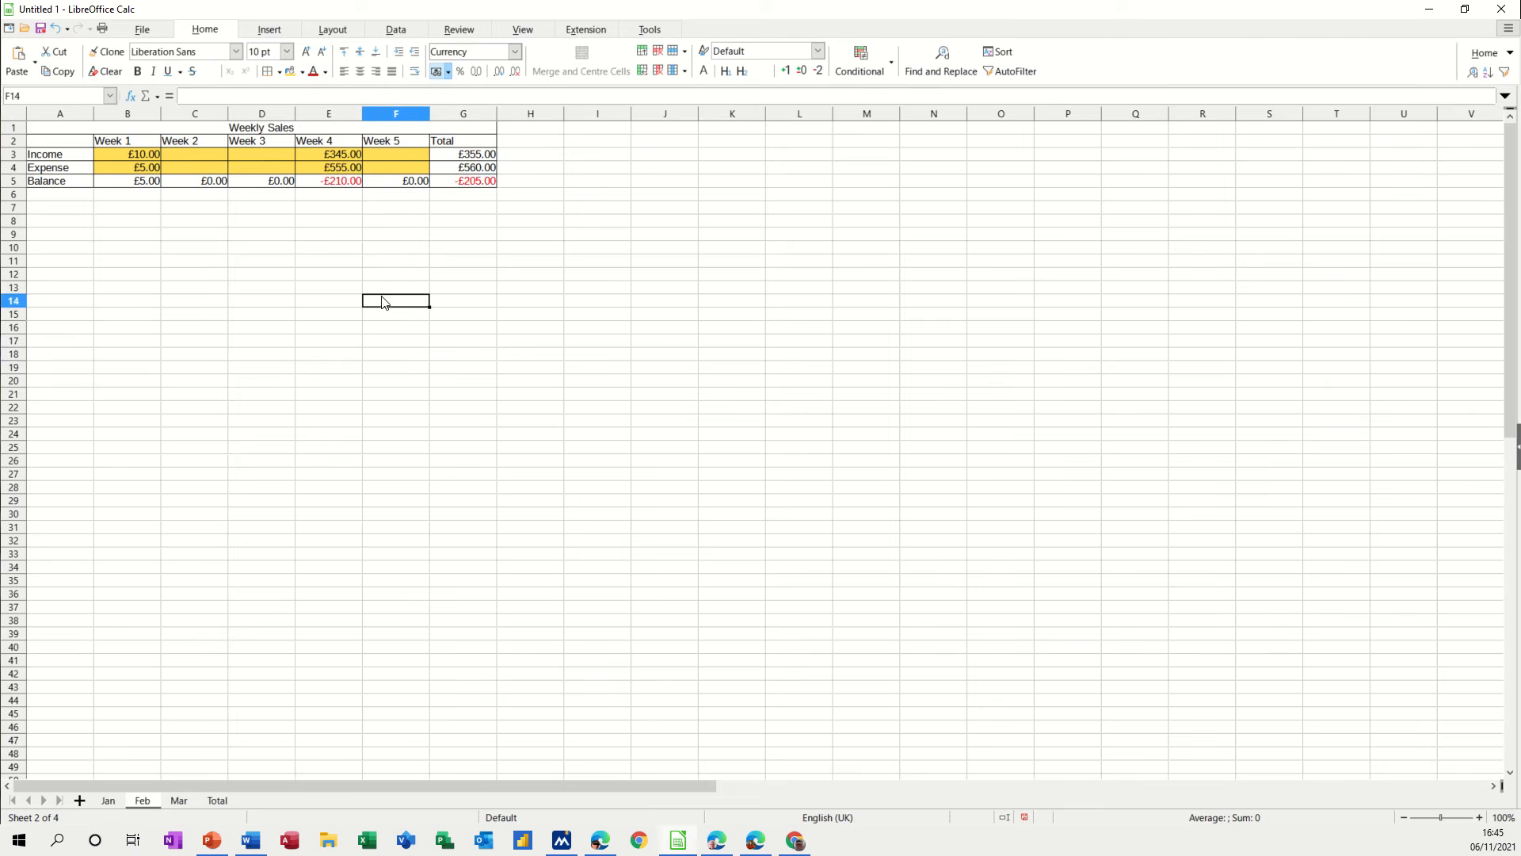
left_click(226, 803)
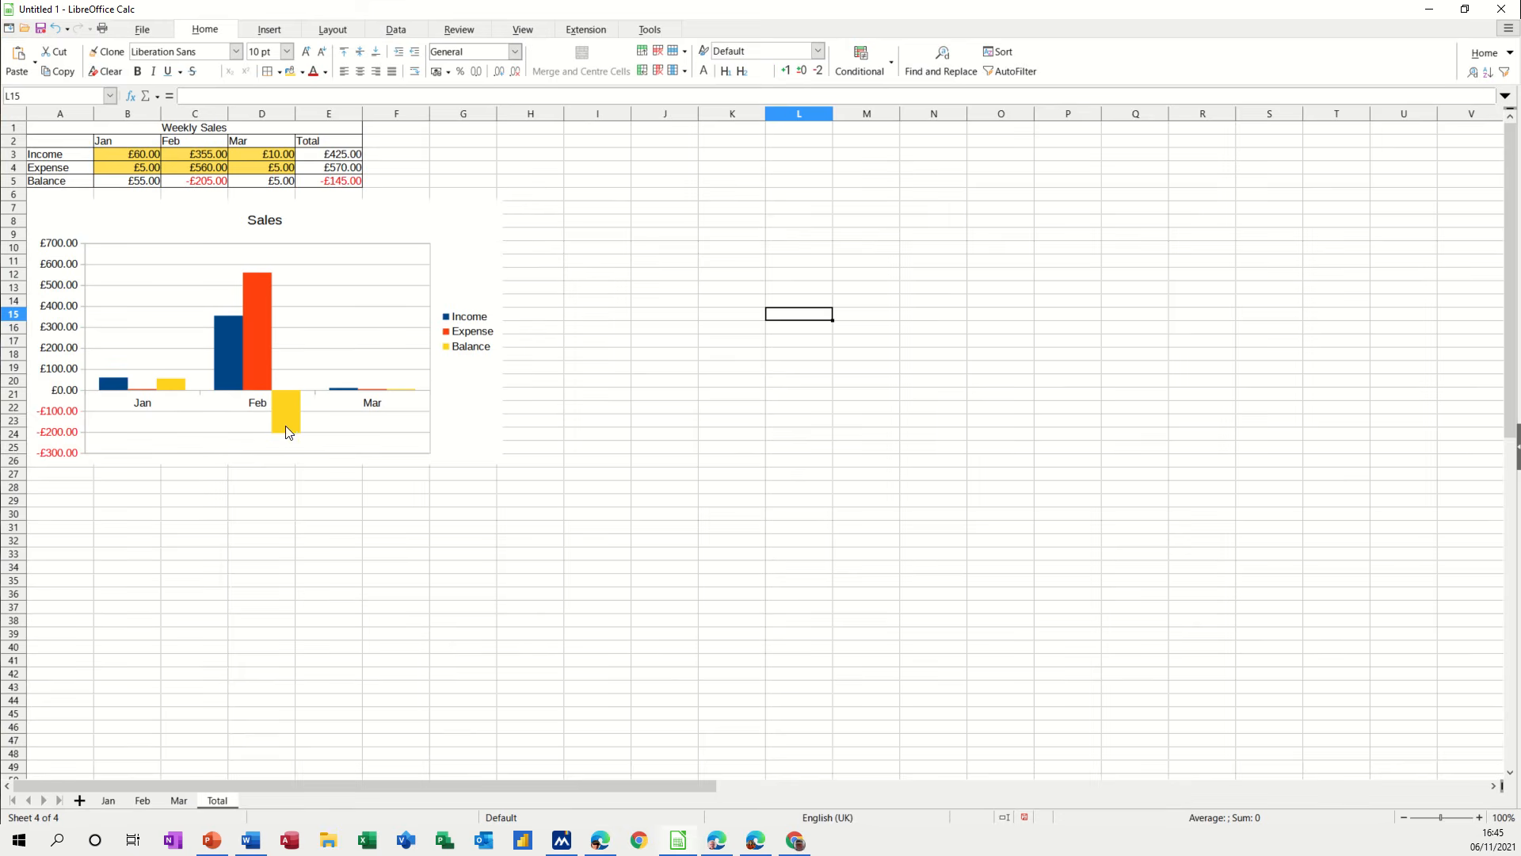